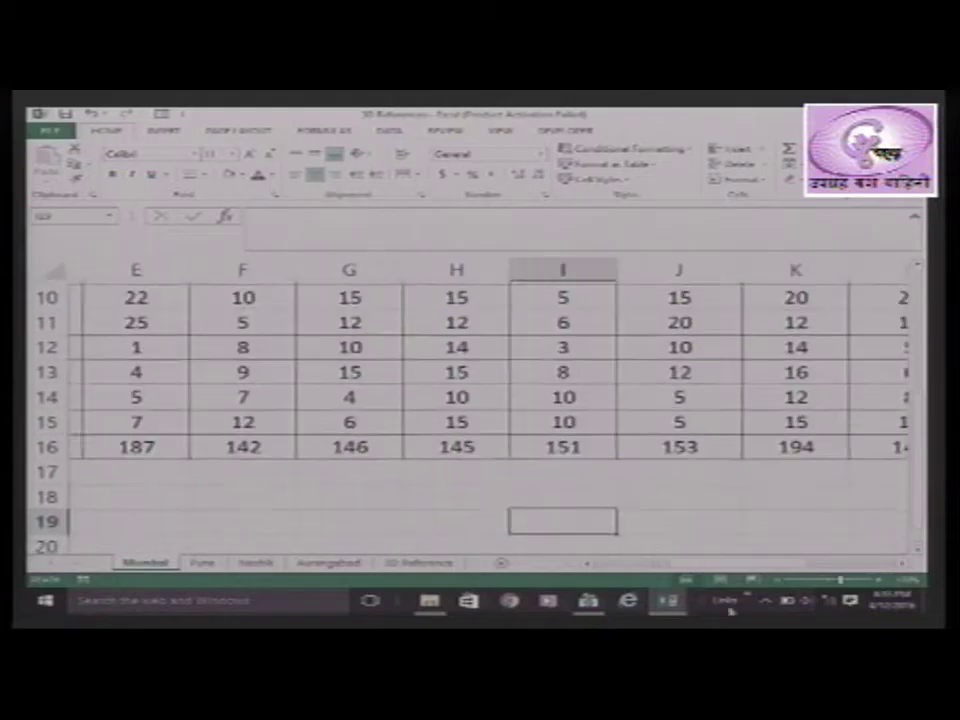
Switch to the 3D Reference sheet and select the January and February headings in row 1 to view their contents
click(418, 562)
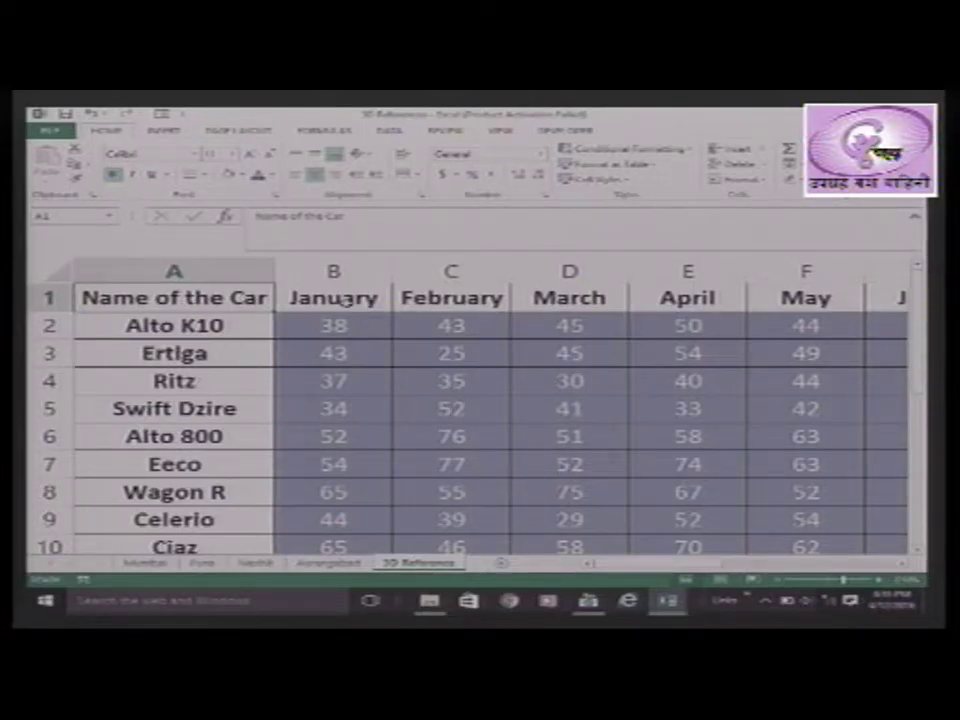
click(345, 299)
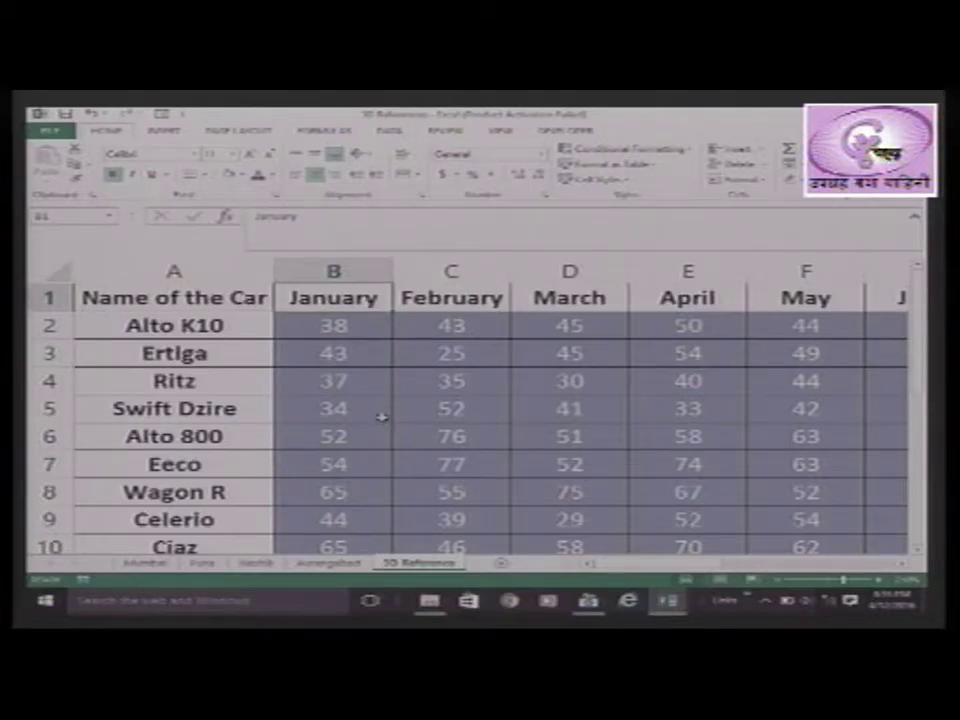
click(470, 303)
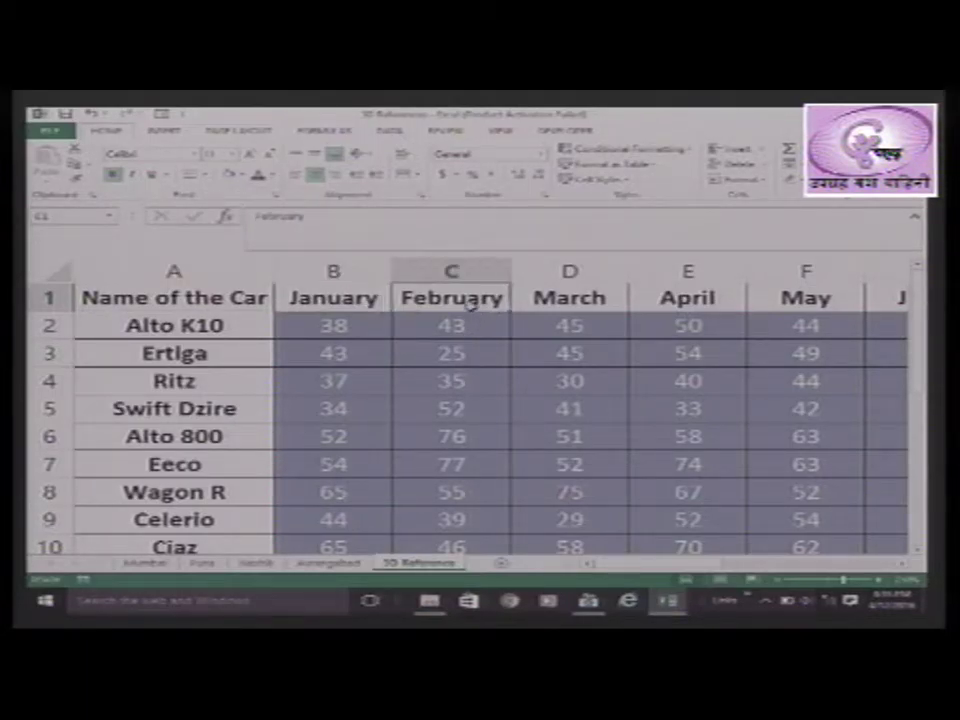
Replace the heading January in cell B1 with "Jan"
click(322, 299)
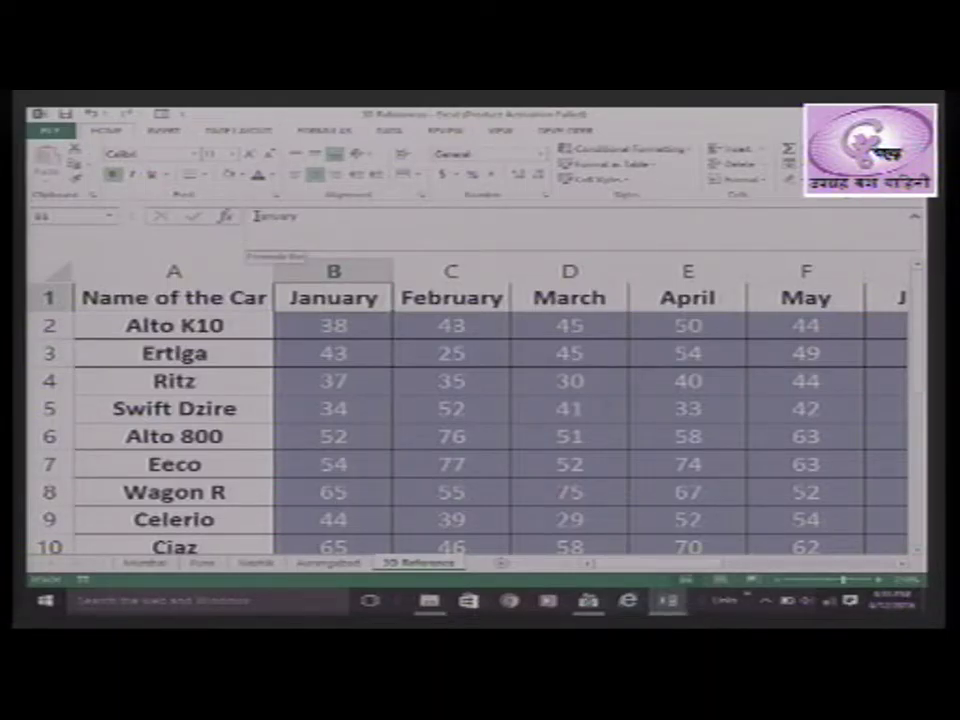
drag(253, 216, 300, 217)
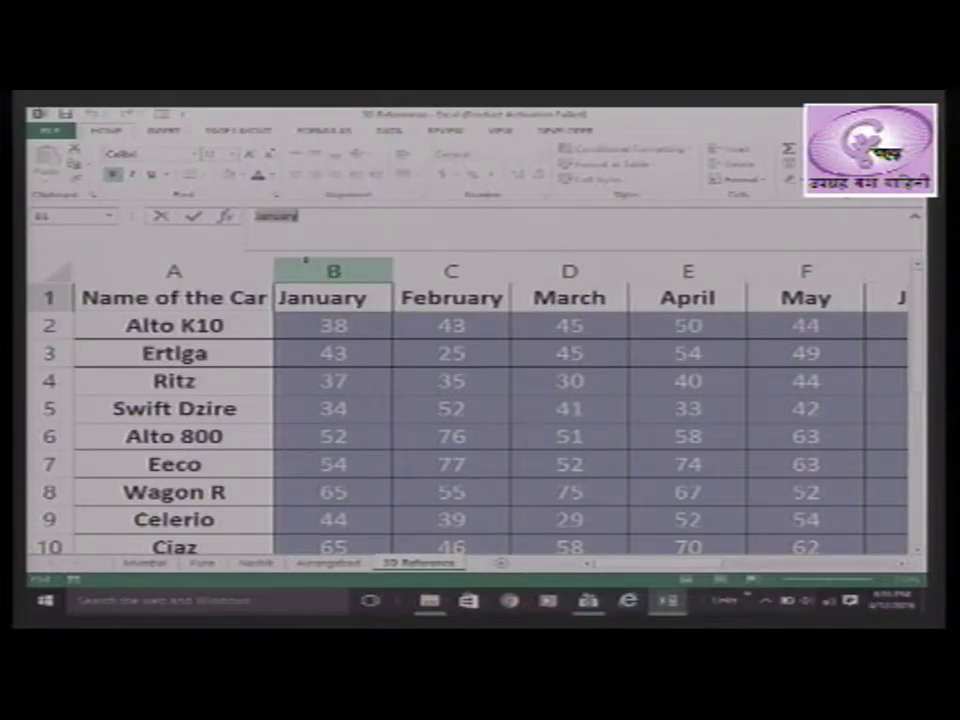
text(Jan)
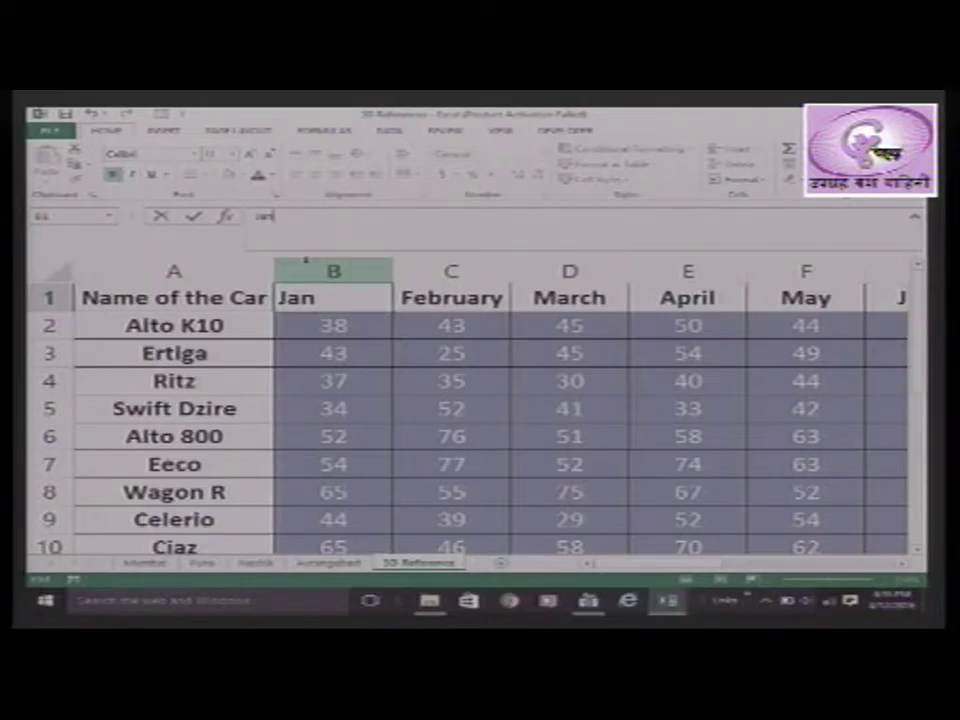
key(Return)
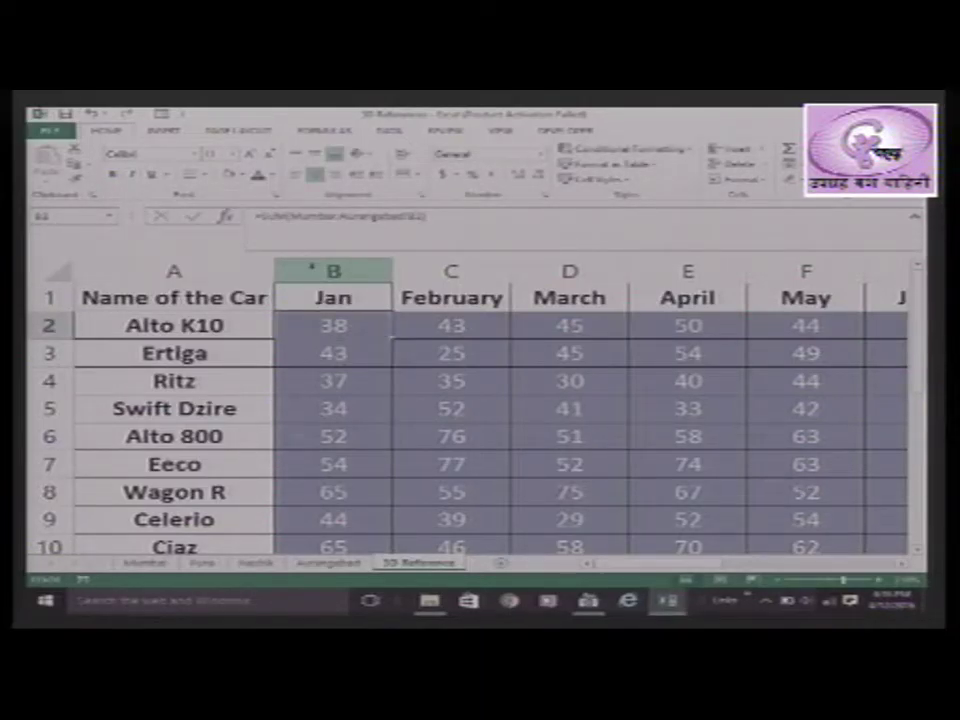
Edit the heading in cell B1 in place so that it reads "January"
click(367, 302)
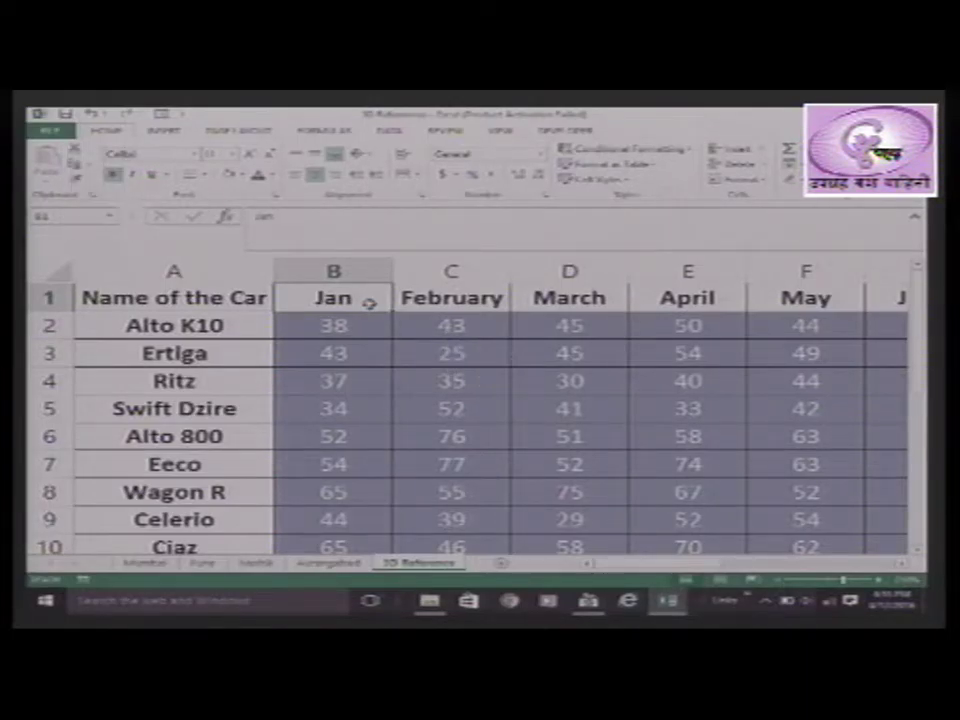
double_click(369, 302)
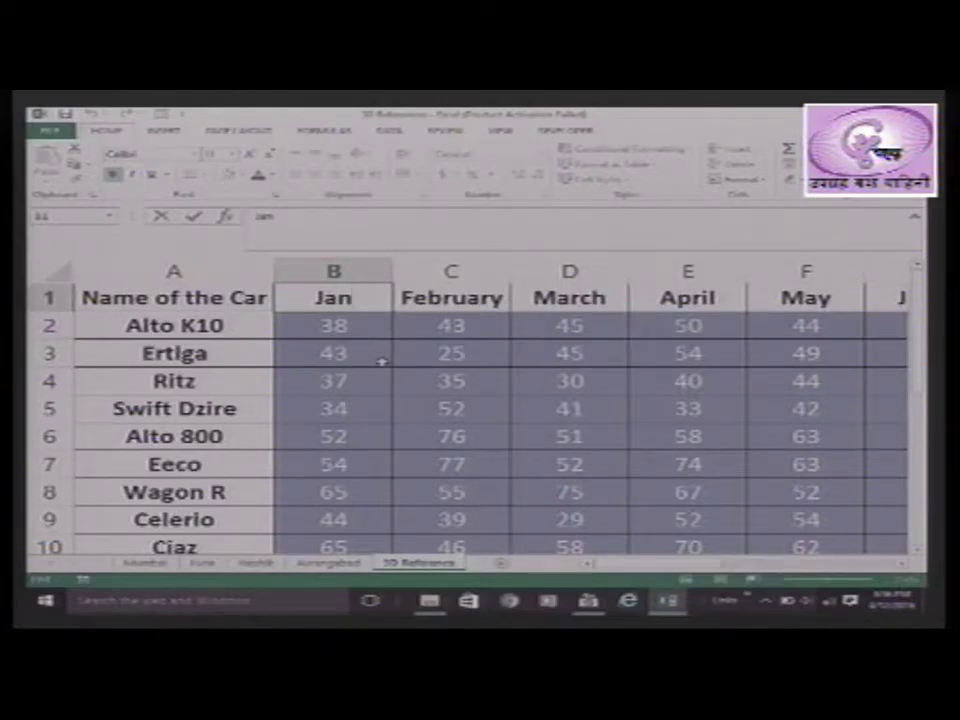
text(uary)
click(197, 294)
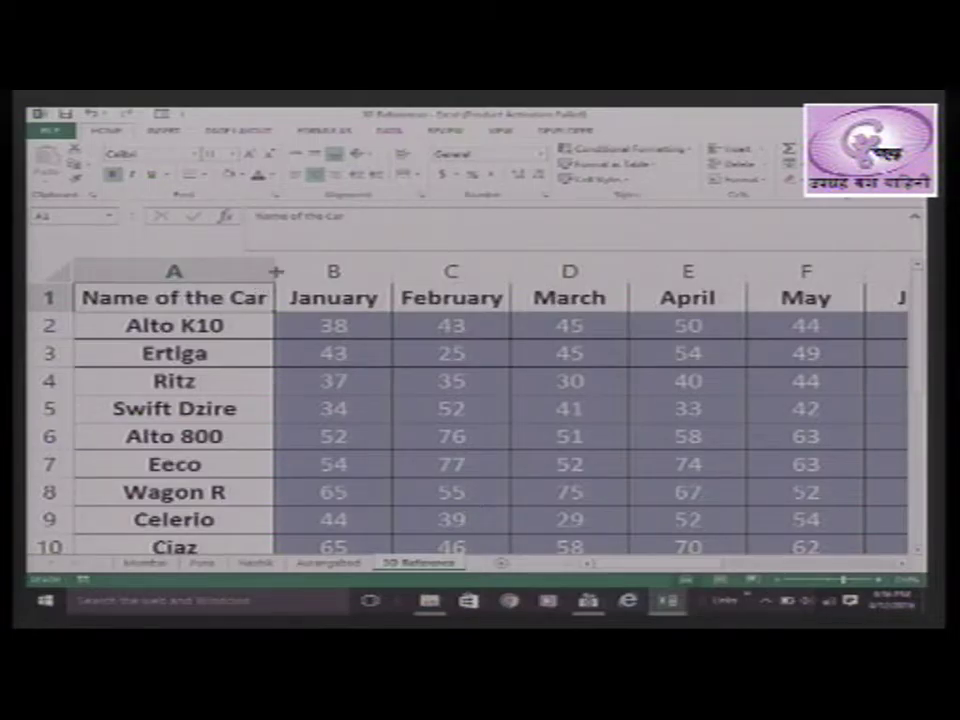
Widen column A by hand, then autofit it to its contents
drag(276, 272, 395, 285)
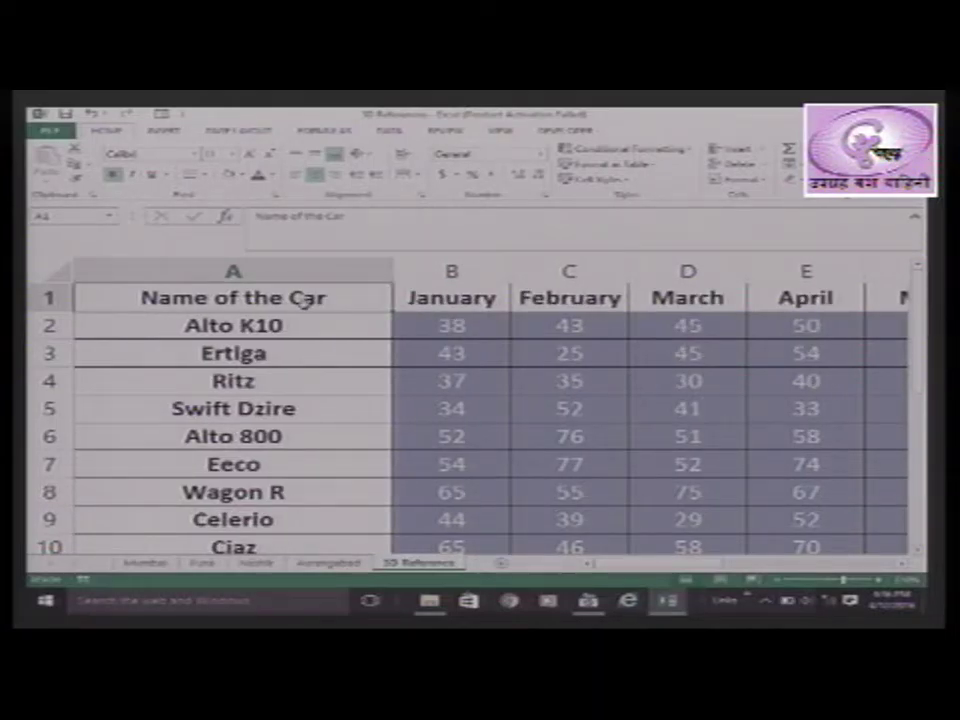
click(349, 384)
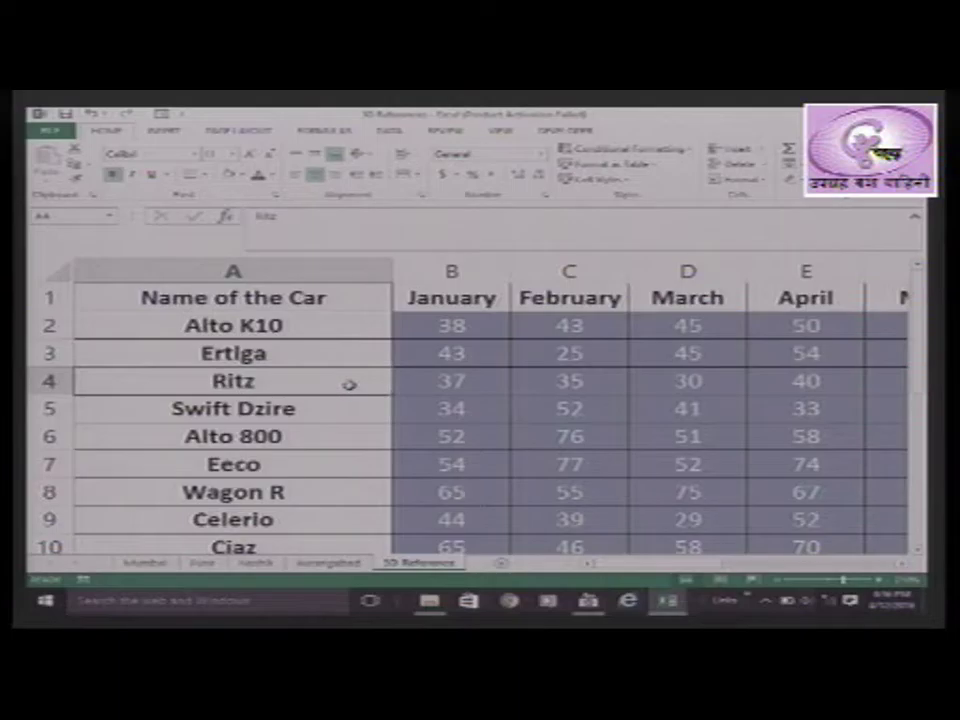
double_click(393, 272)
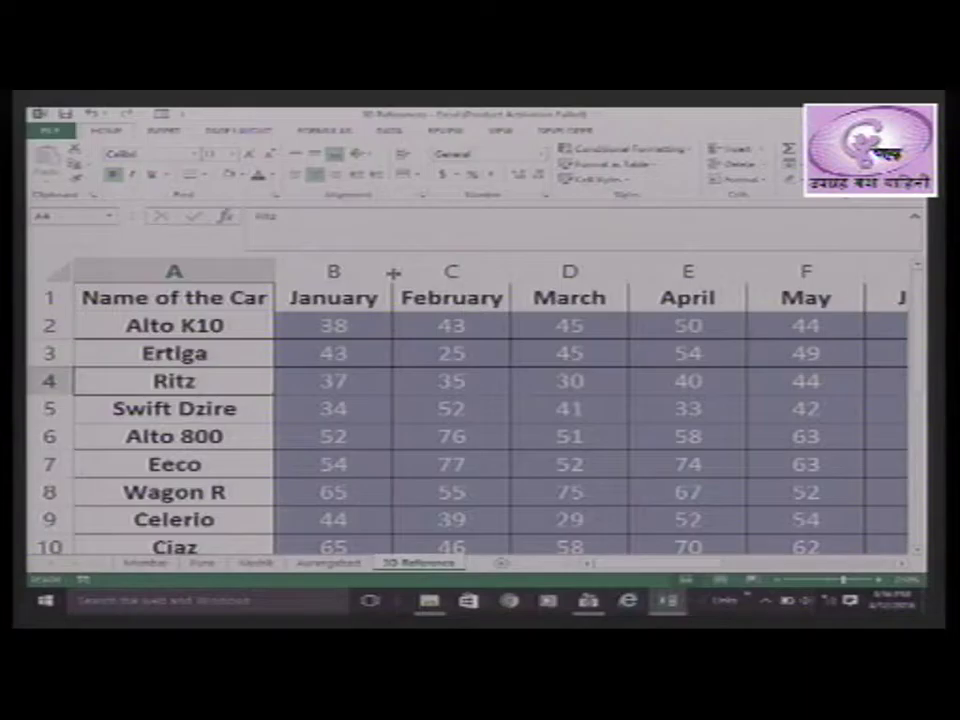
Increase the height of header row 1 to about twice its size
click(214, 297)
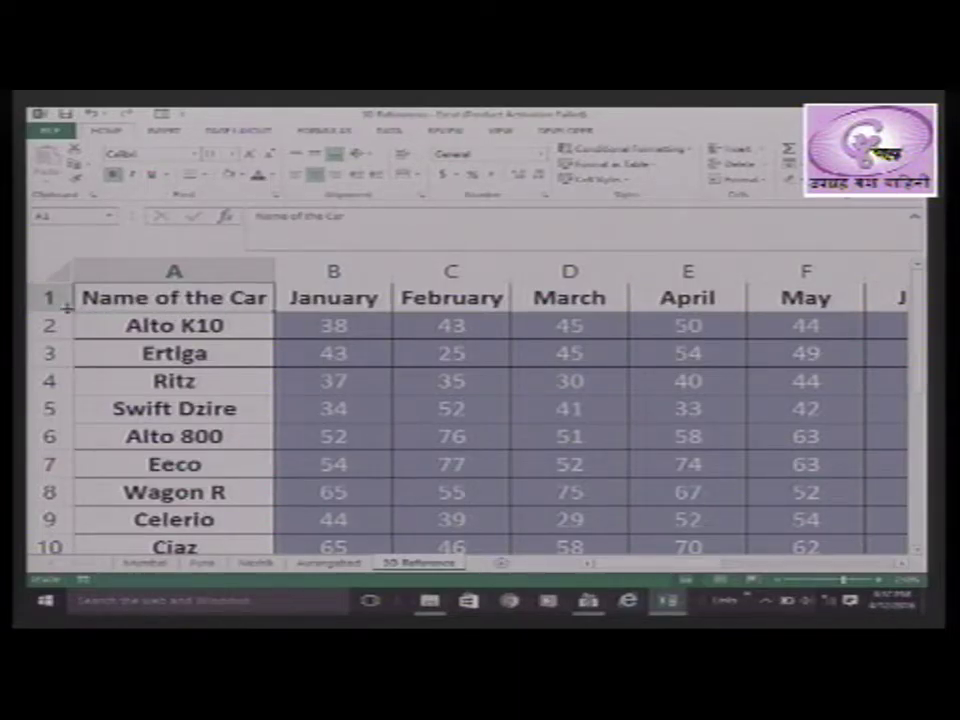
click(355, 300)
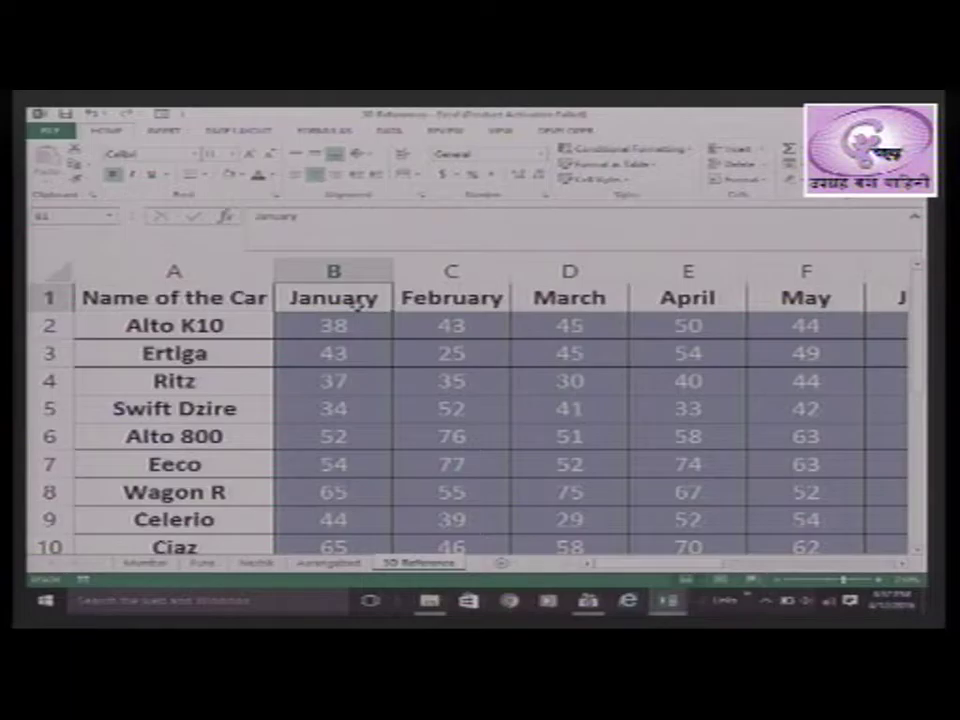
click(209, 297)
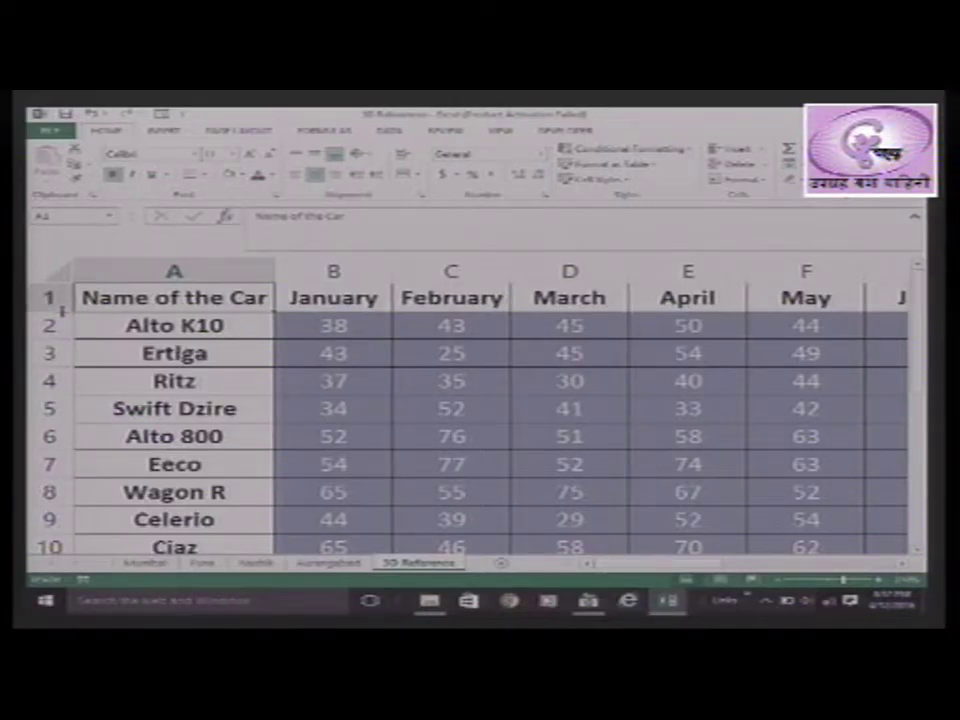
drag(60, 311, 60, 337)
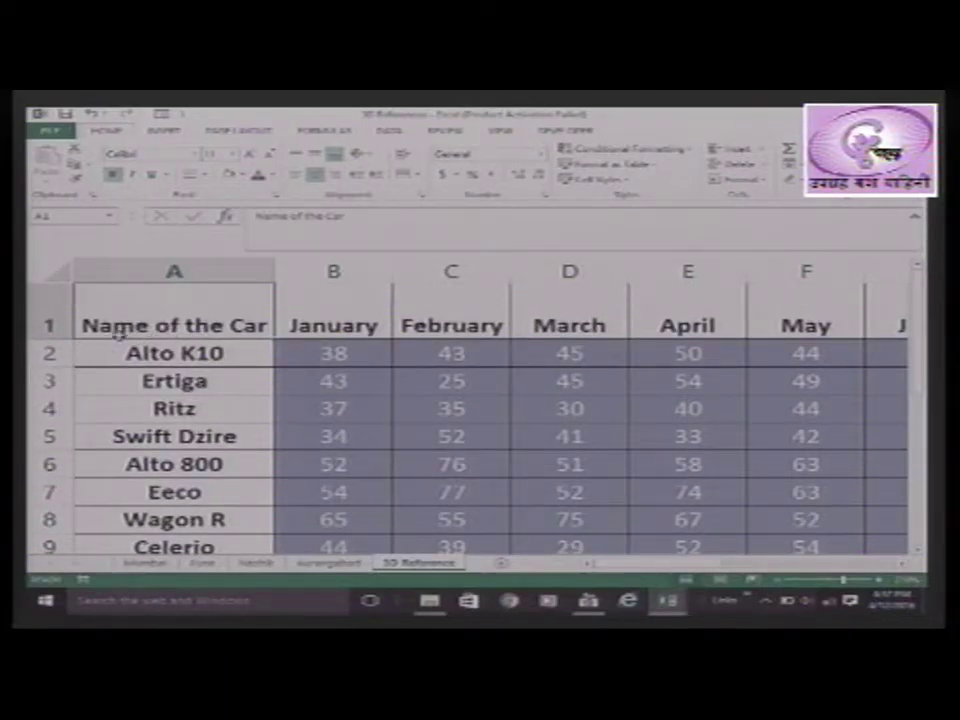
Set the vertical text alignment of the Name of the Car cell (A1) to Center
right_click(226, 326)
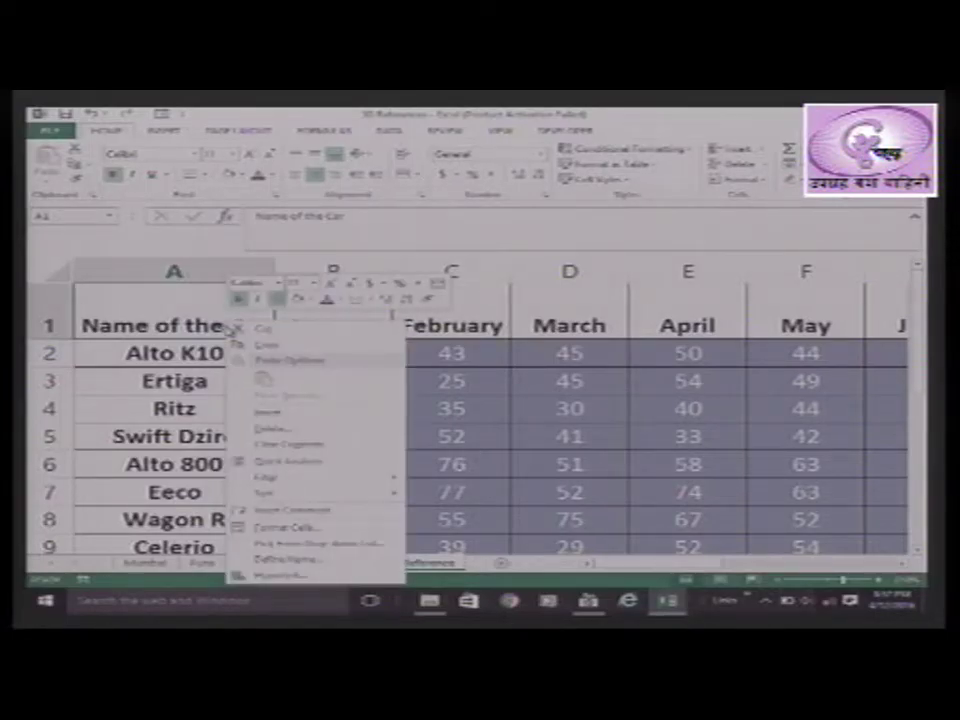
click(283, 528)
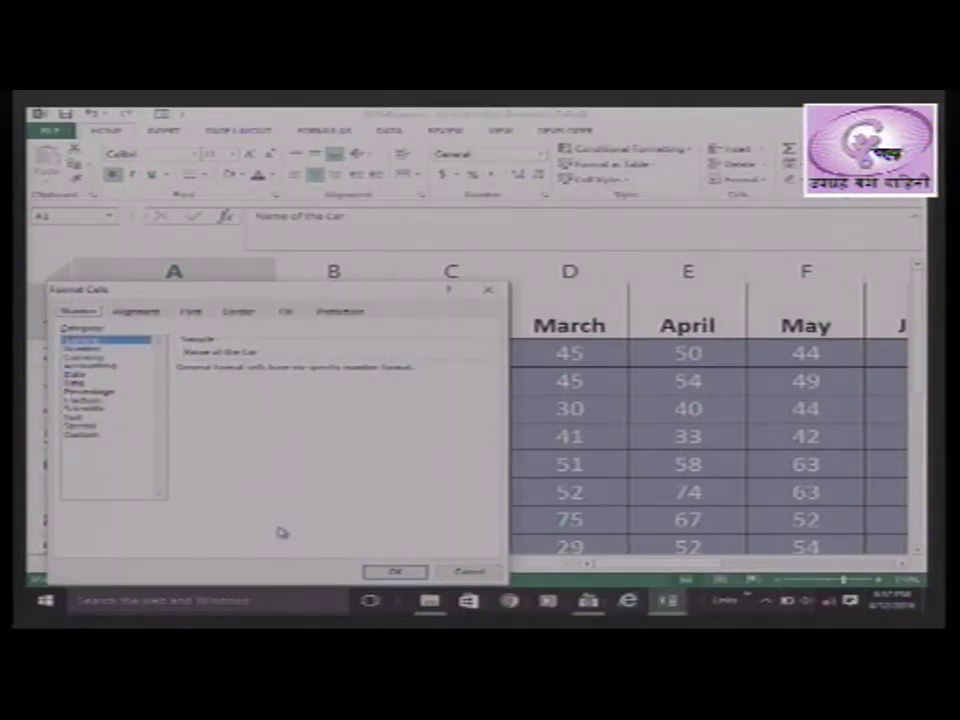
click(134, 312)
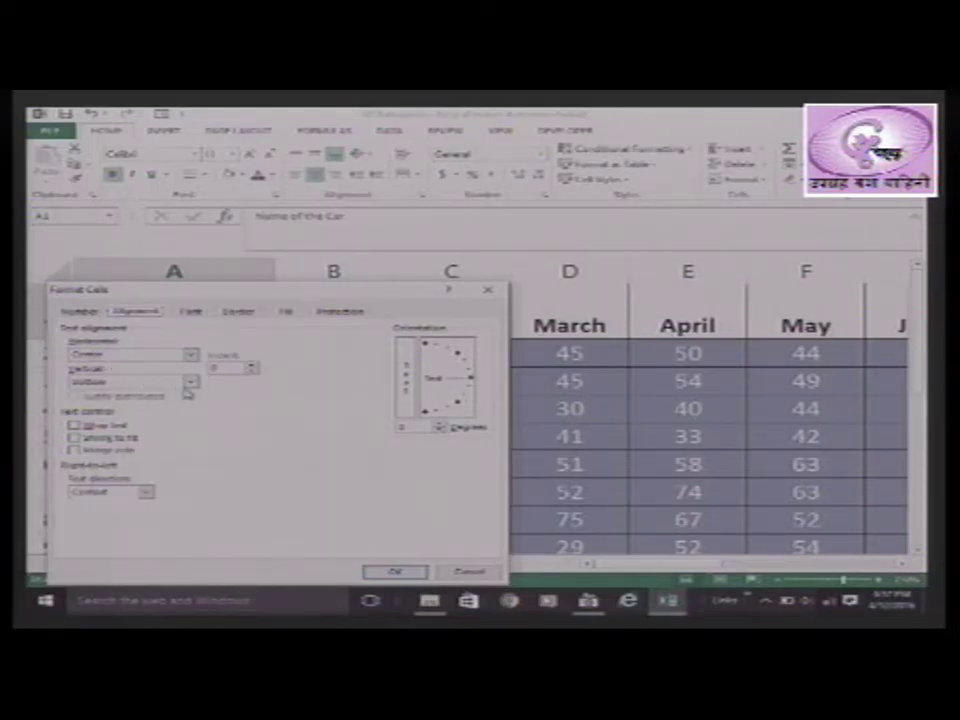
click(190, 381)
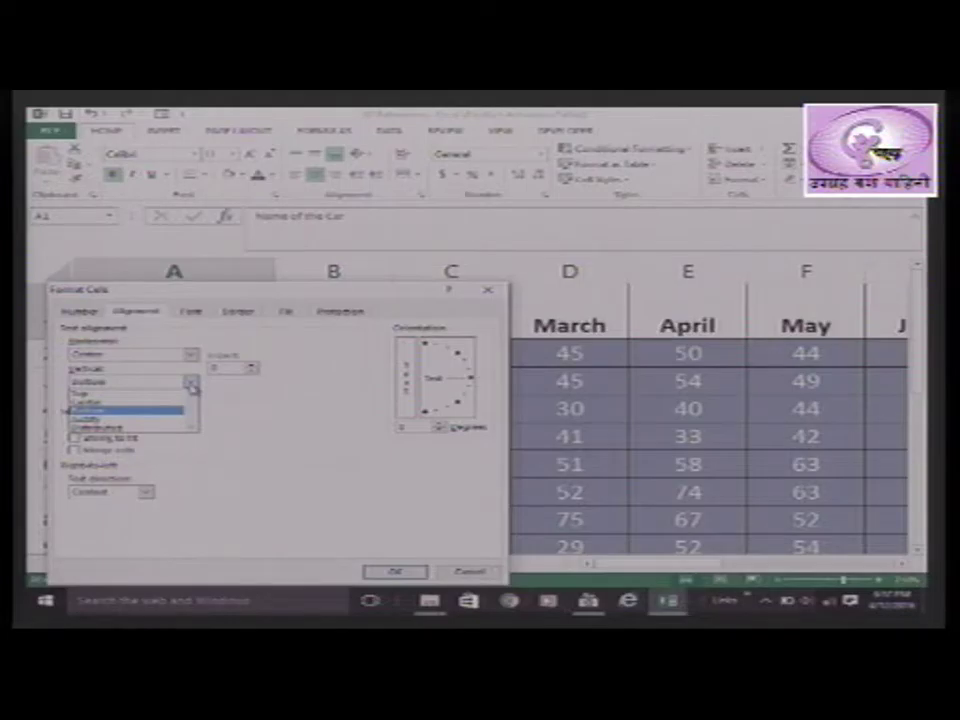
click(143, 404)
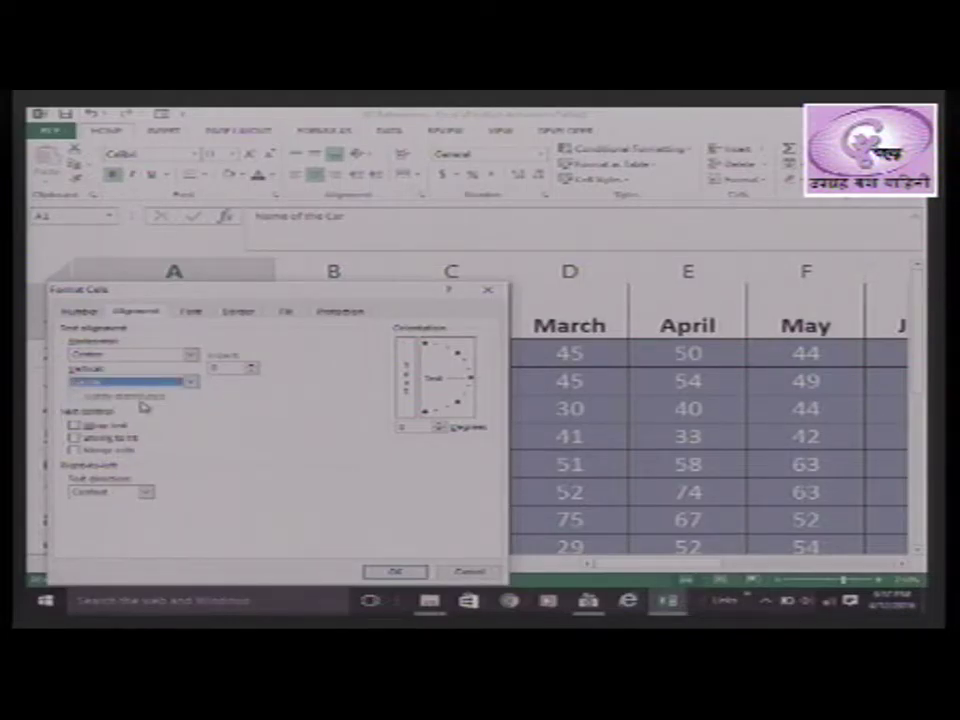
click(404, 574)
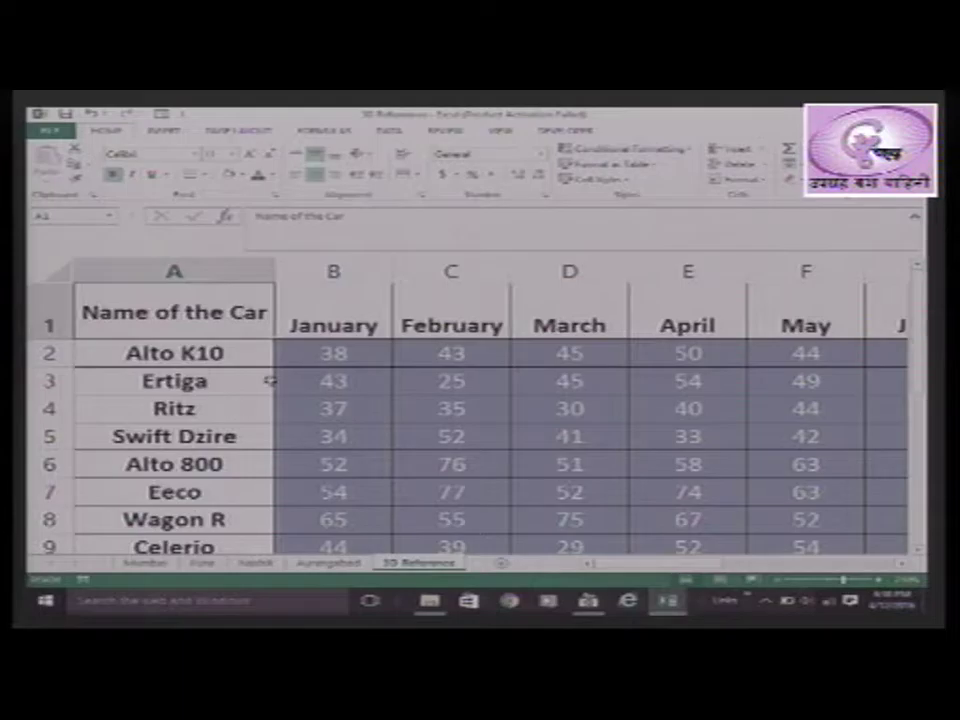
Look through the month headings across row 1, starting from January
click(340, 326)
key(Right)
key(Right)
key(Right)
key(Right)
key(Right)
key(Right)
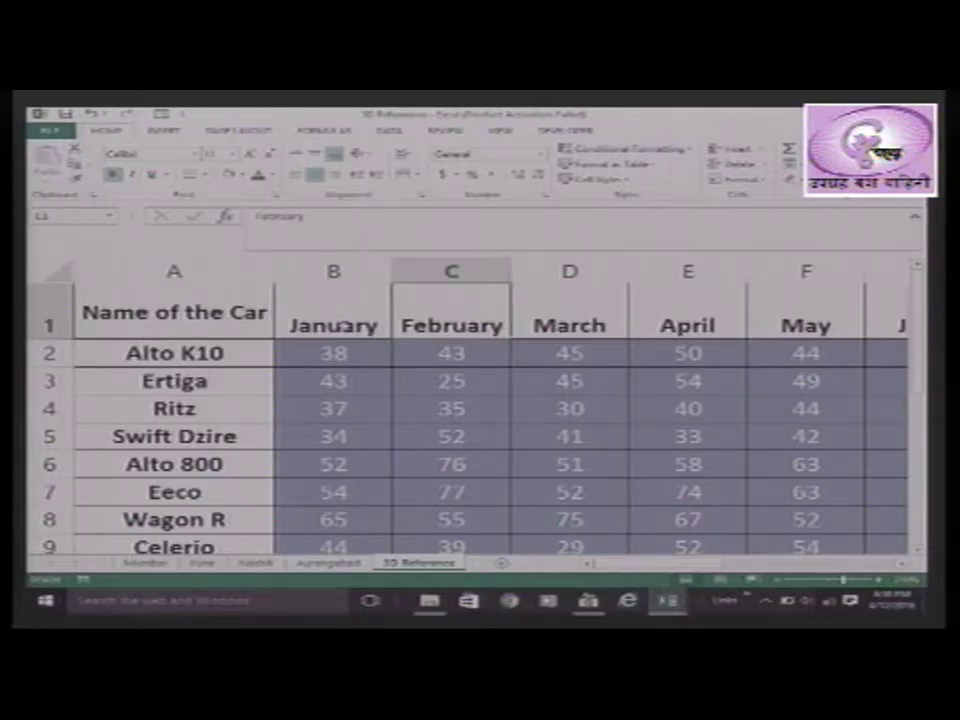
key(Left)
key(Left)
key(Left)
key(Left)
key(Left)
key(Left)
key(Left)
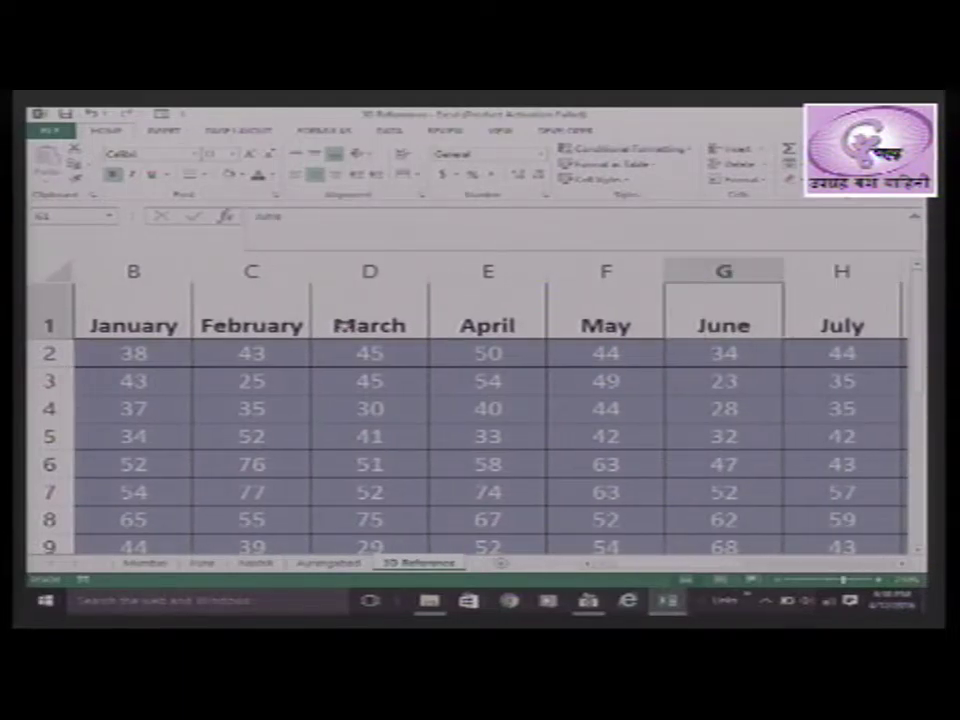
key(Right)
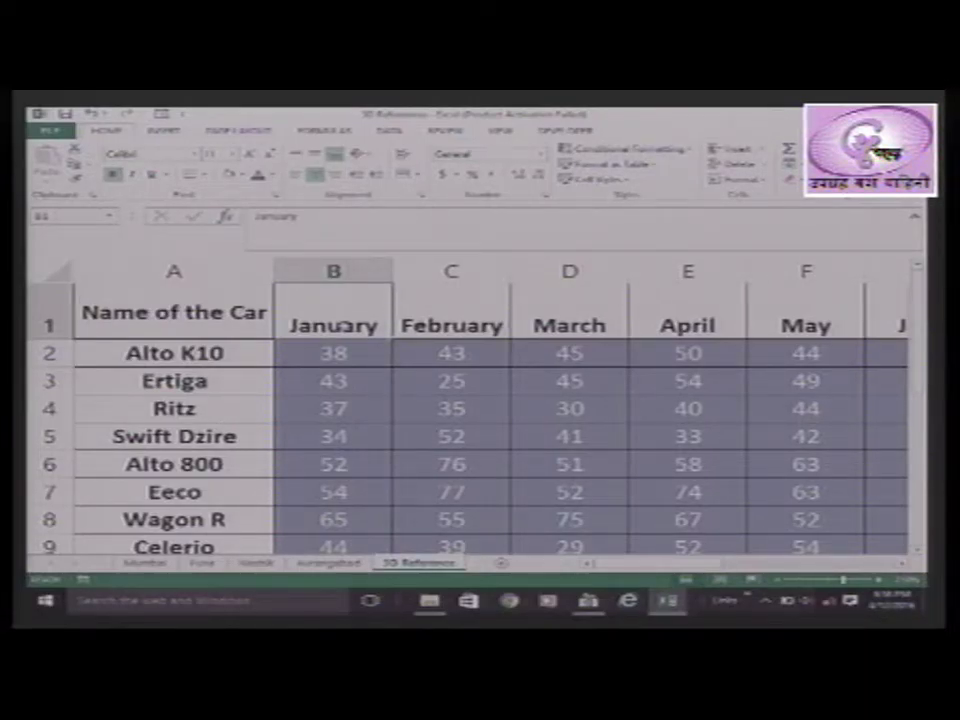
Extend the selection cell by cell across row 1 from January to Total, then shrink it back to the January cell
key(shift+Right)
key(shift+Right)
key(shift+Right)
key(shift+Right)
key(shift+Right)
key(shift+Right)
key(shift+Right)
key(shift+Right)
key(shift+Right)
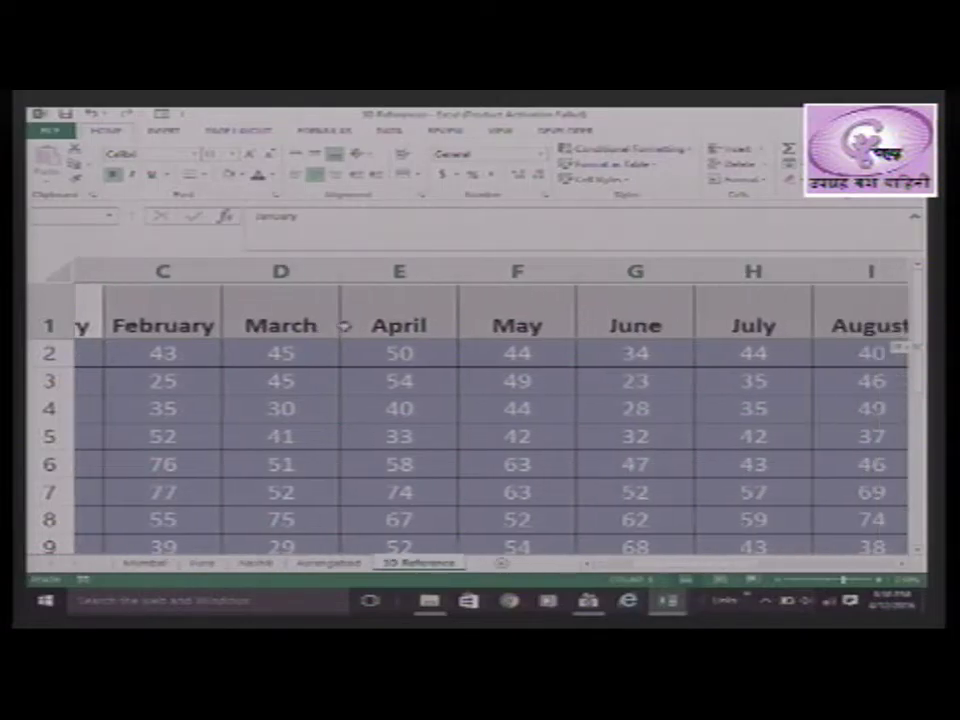
key(shift+Right)
key(shift+Right)
key(shift+Right)
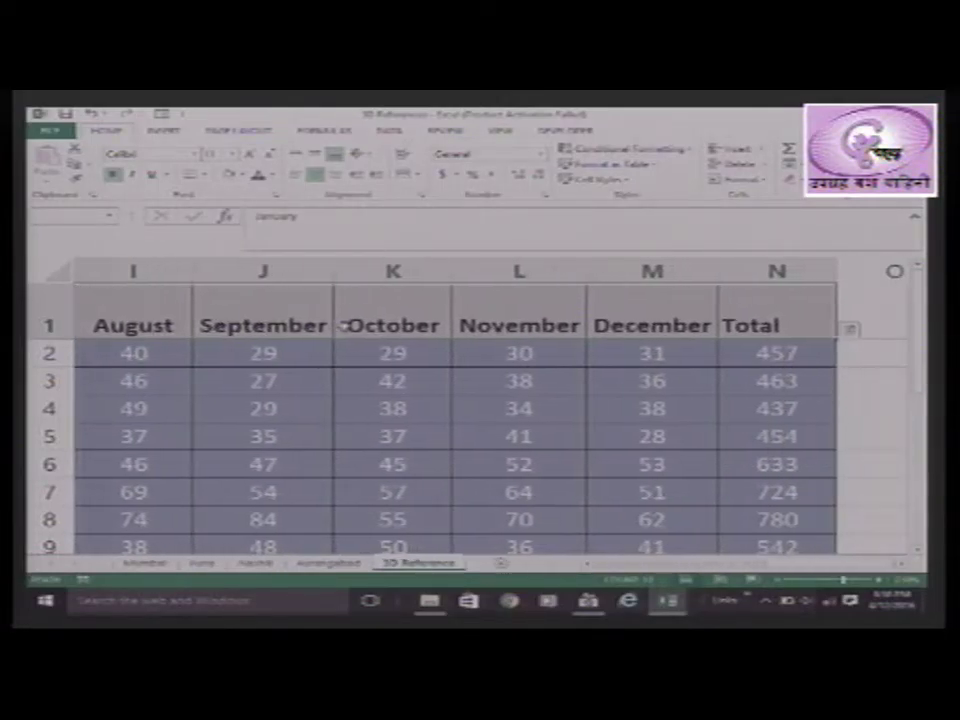
key(shift+Left)
key(shift+Left)
key(shift+Left)
key(shift+Left)
key(shift+Left)
key(shift+Left)
key(shift+Left)
key(shift+Left)
key(shift+Left)
key(shift+Left)
key(shift+Left)
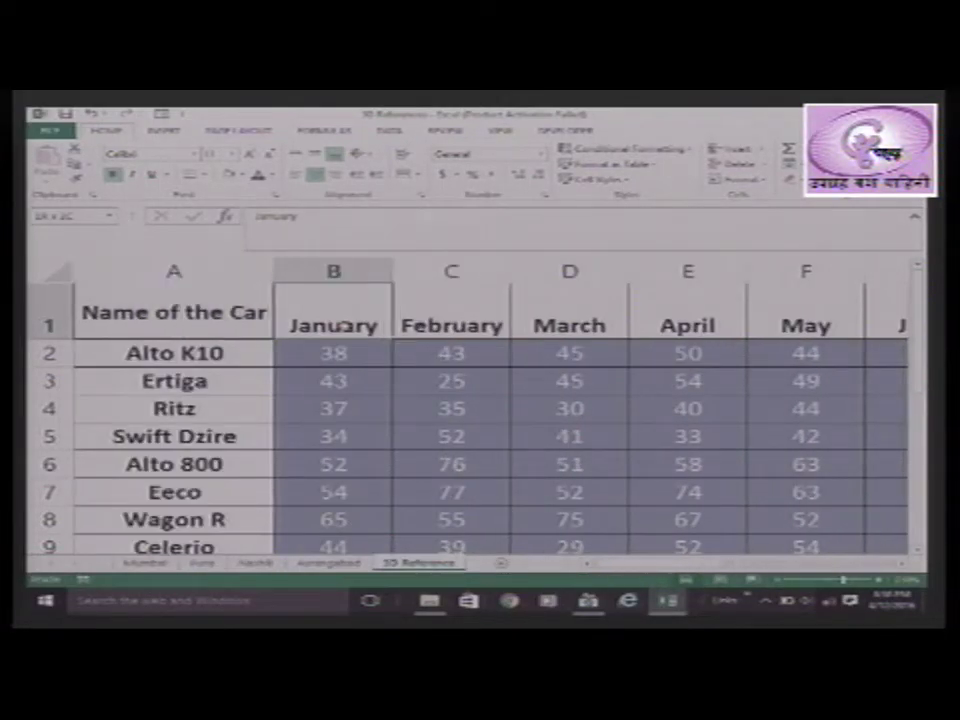
key(shift+Right)
key(shift+Right)
key(shift+Right)
key(shift+Left)
key(shift+Left)
key(shift+Left)
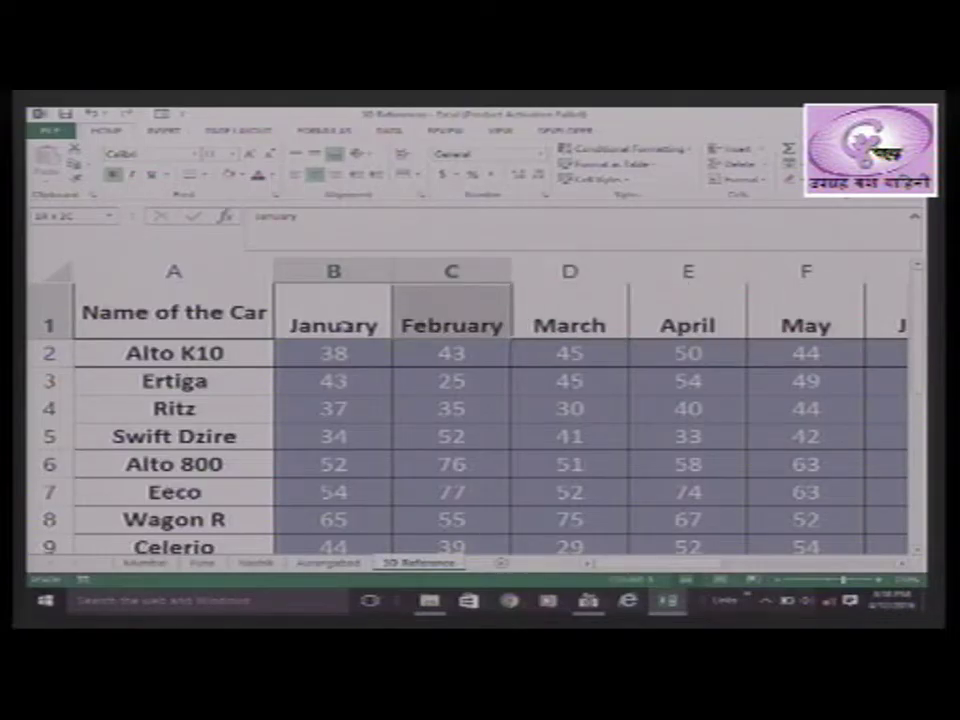
key(shift+Left)
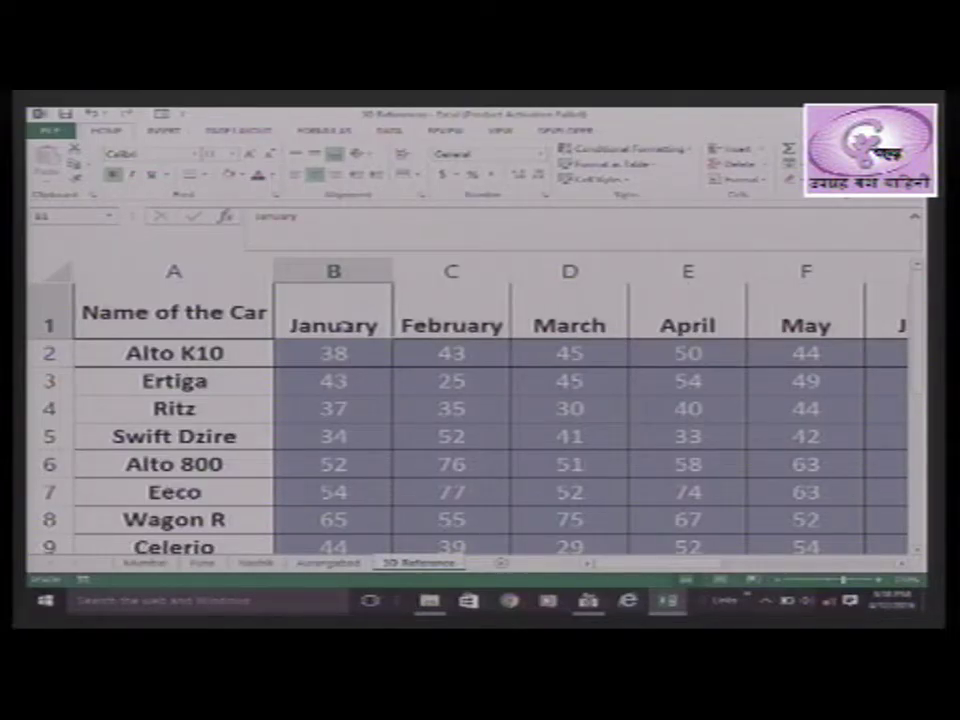
Set the horizontal and vertical text alignment of the January to Total headings in row 1 to Center
key(ctrl+shift+Right)
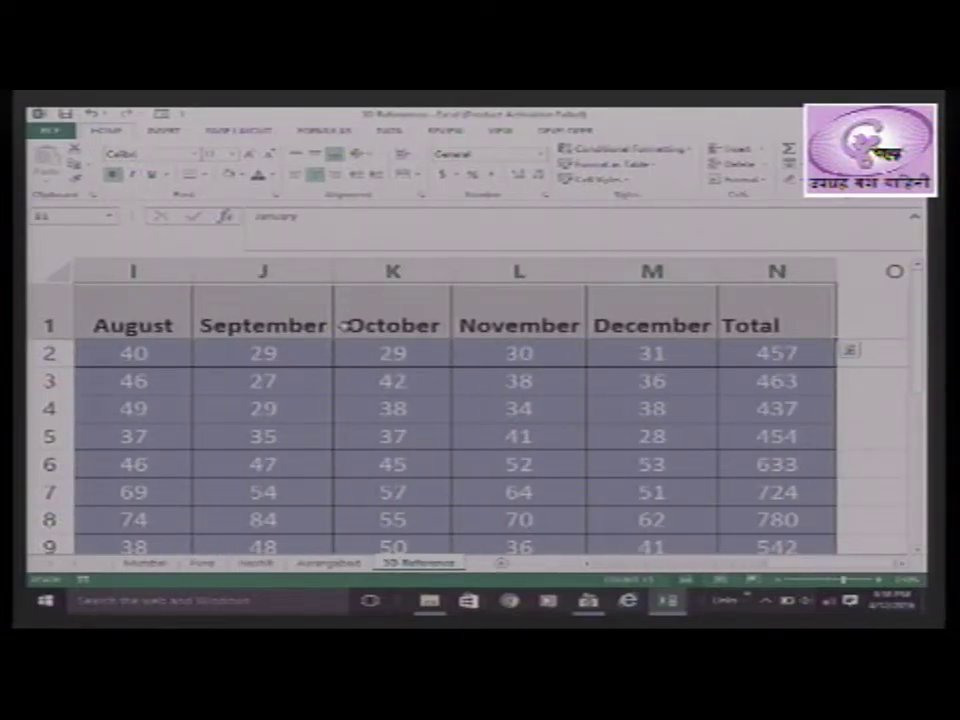
right_click(267, 303)
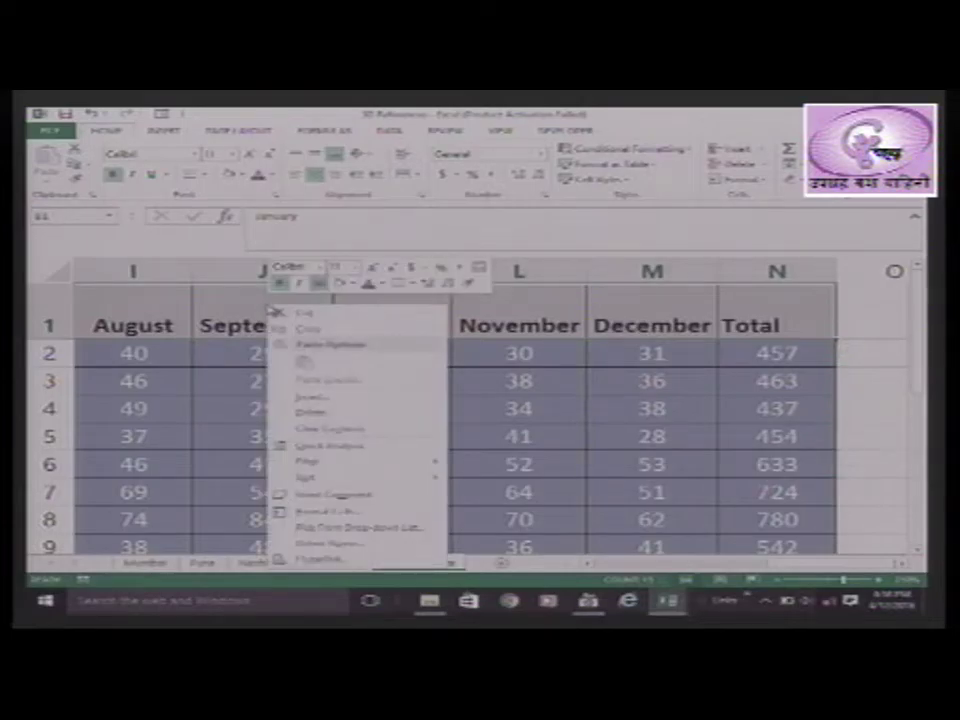
click(318, 511)
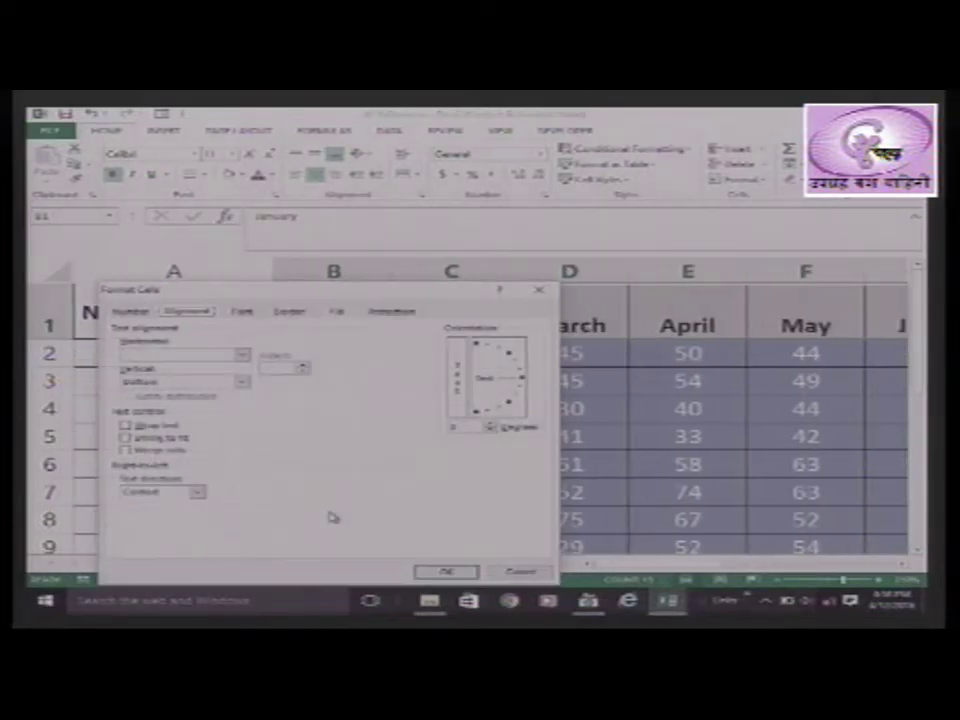
click(242, 354)
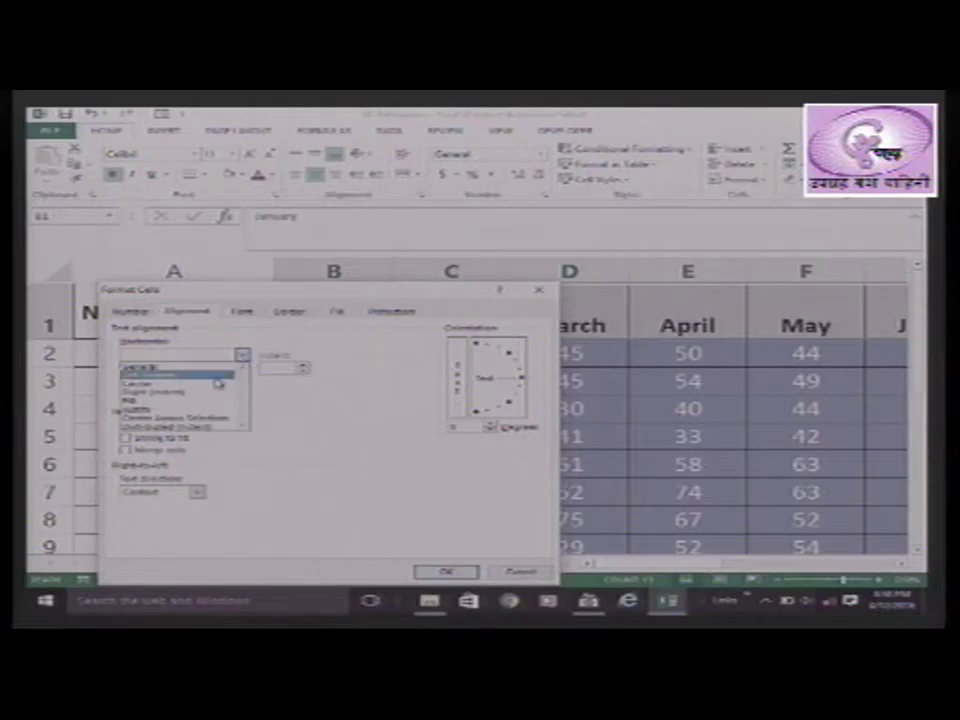
click(220, 384)
click(241, 384)
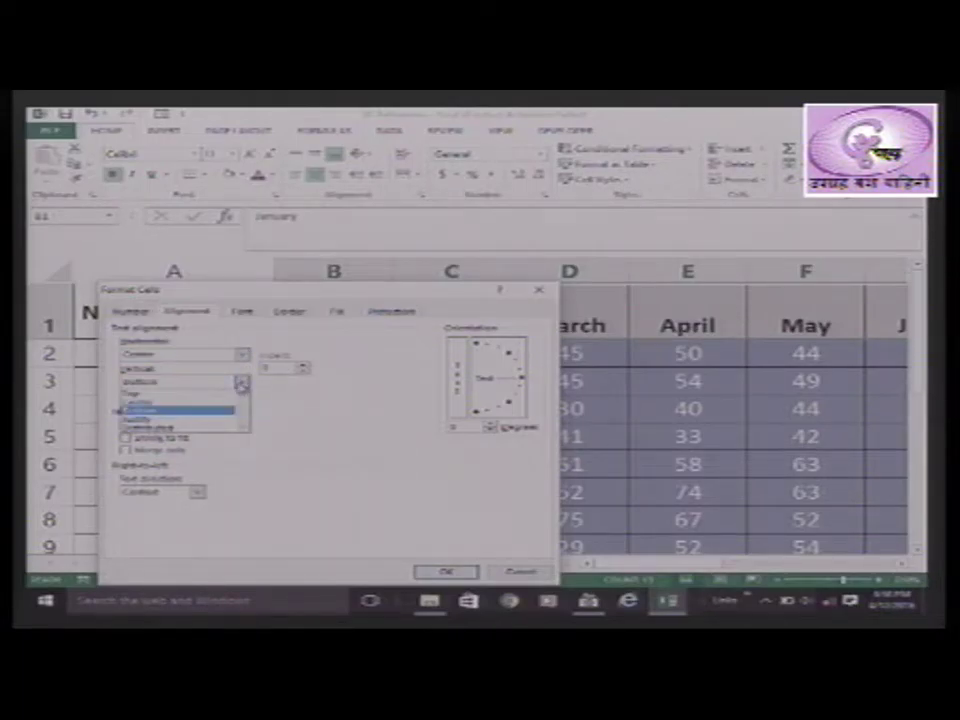
click(206, 408)
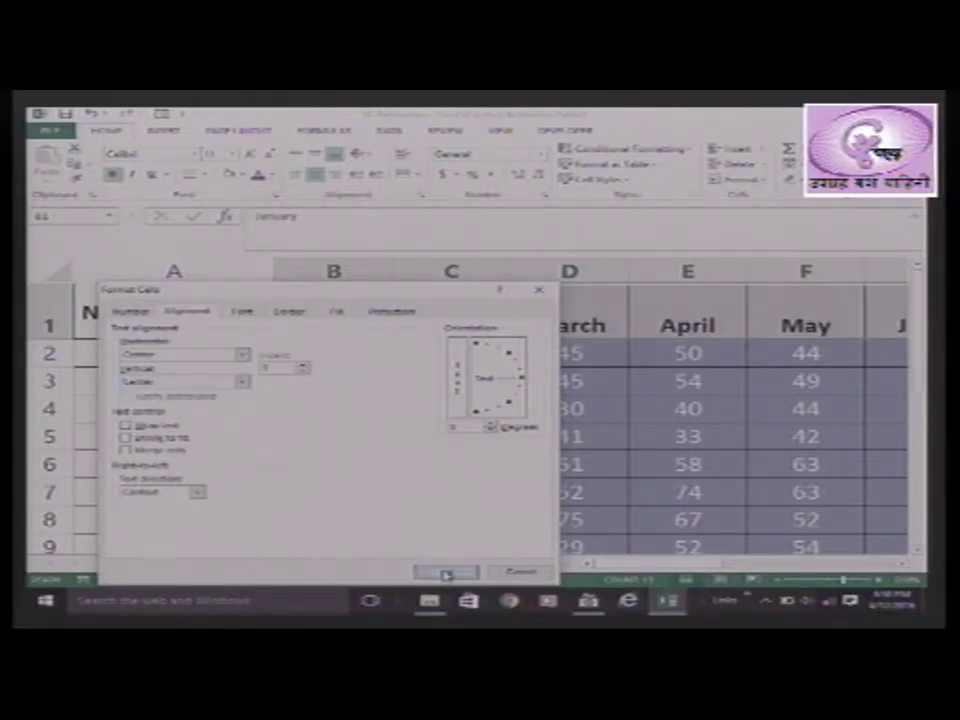
click(446, 573)
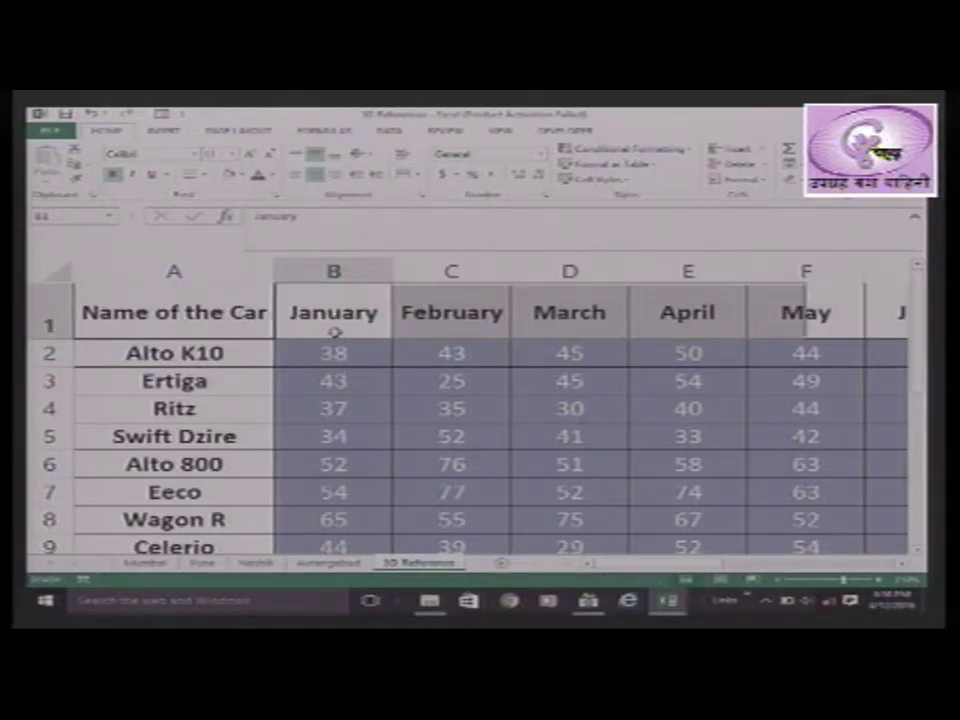
Check the alignment of the headings across row 1 from January to Total, and return to cell A1
key(Right)
key(Right)
key(Right)
key(Right)
key(Right)
key(Right)
key(Right)
key(Right)
key(Right)
key(Right)
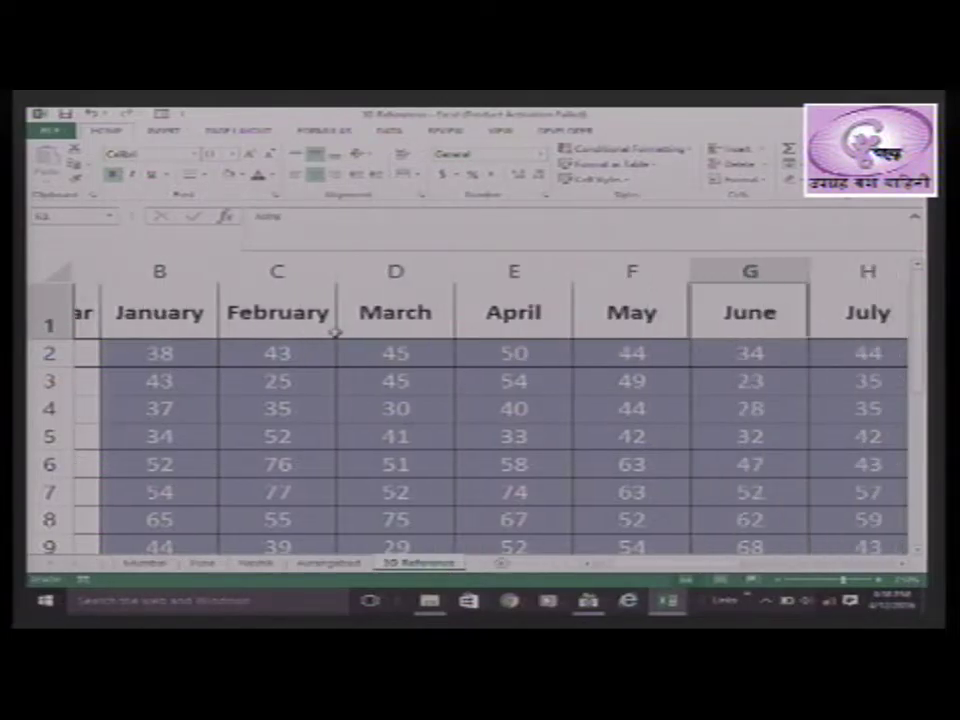
key(Right)
key(Right)
key(Right)
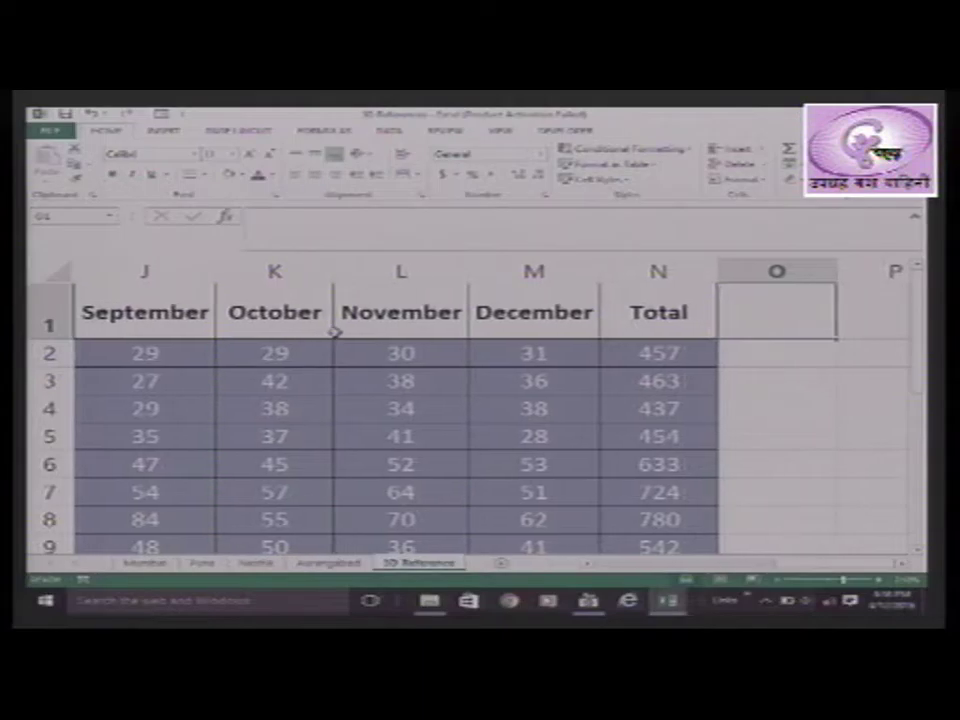
key(Left)
key(ctrl+Home)
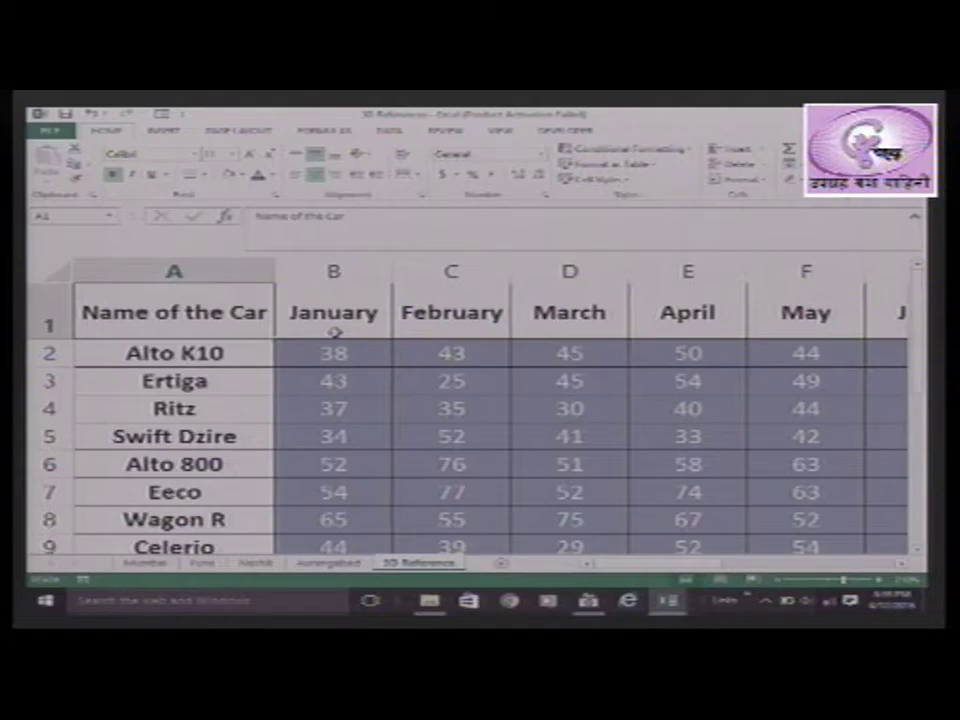
Undo the alignment change on the January to Total headings and select the January cell
click(333, 333)
key(ctrl+shift+Right)
click(335, 330)
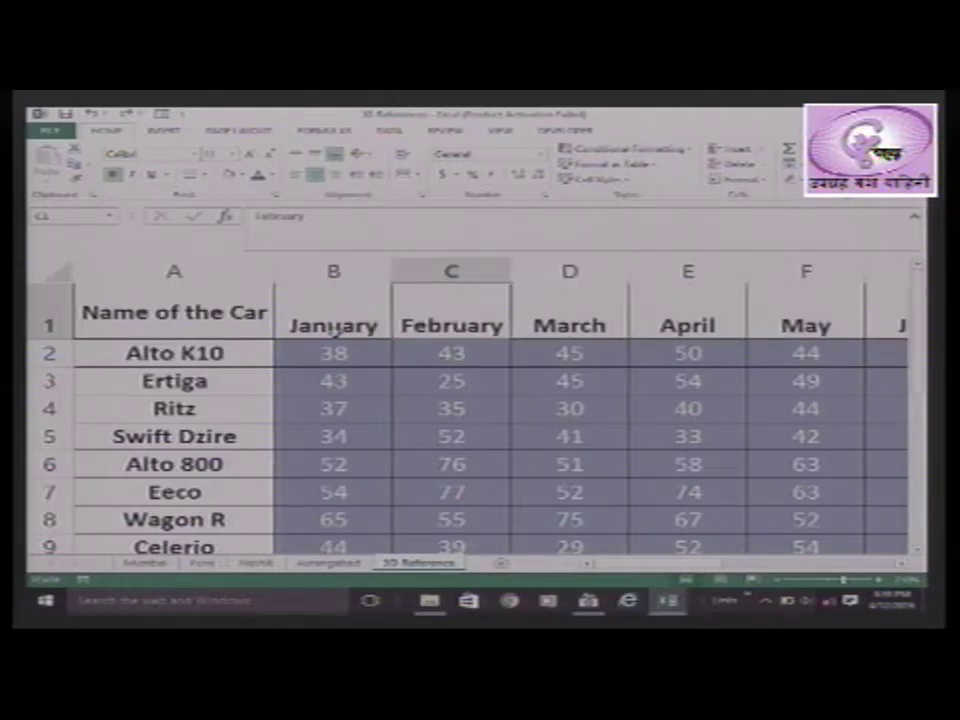
key(Right)
key(Left)
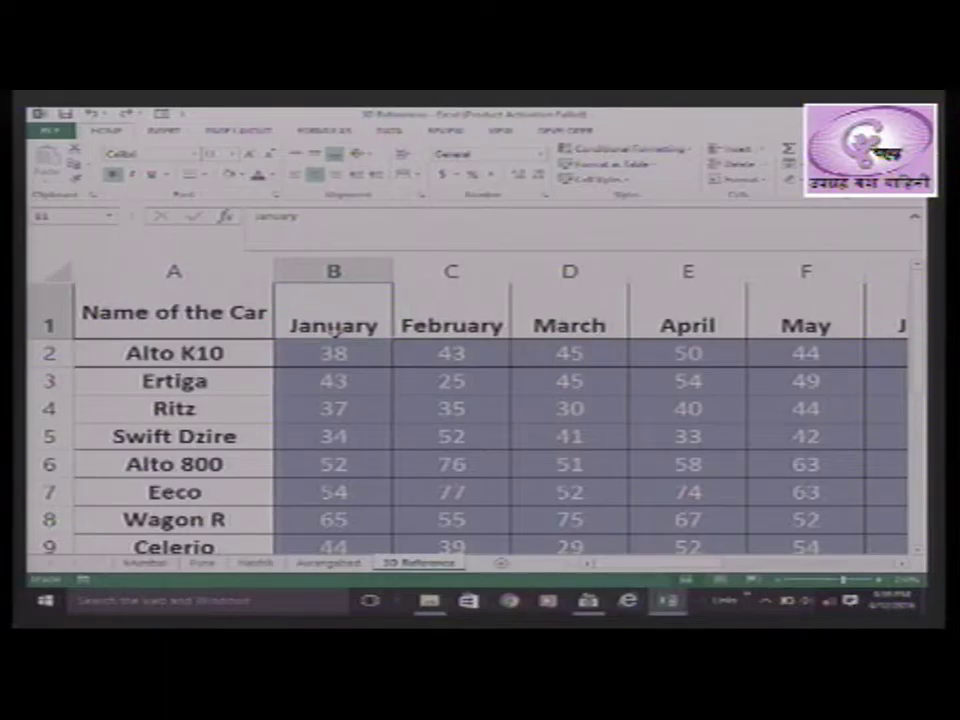
Set the vertical text alignment of the January heading (B1) to Center
right_click(335, 330)
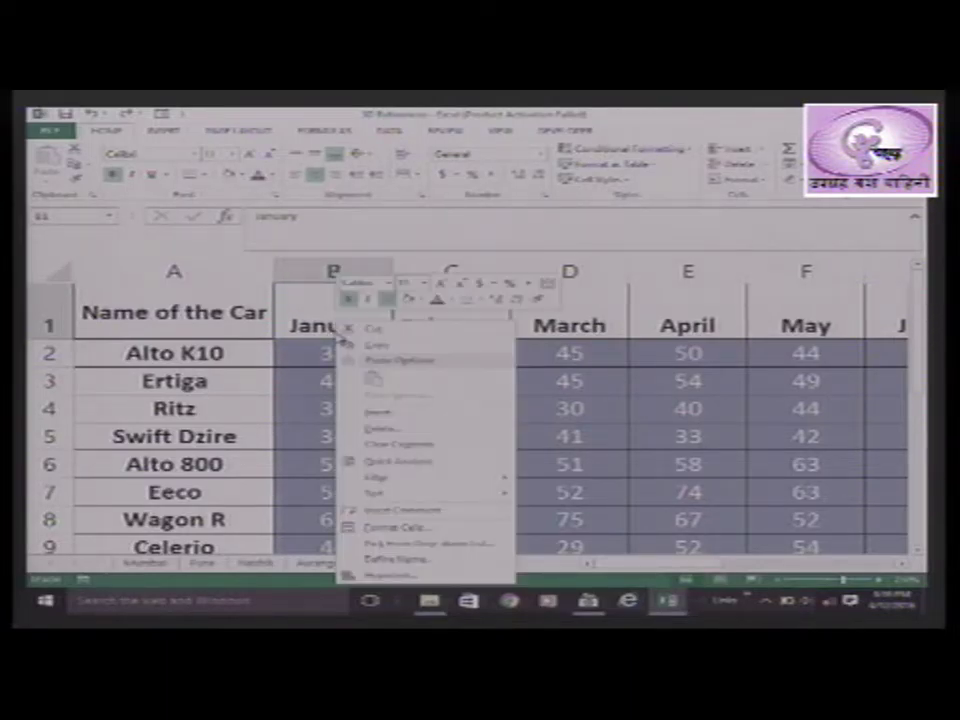
click(400, 527)
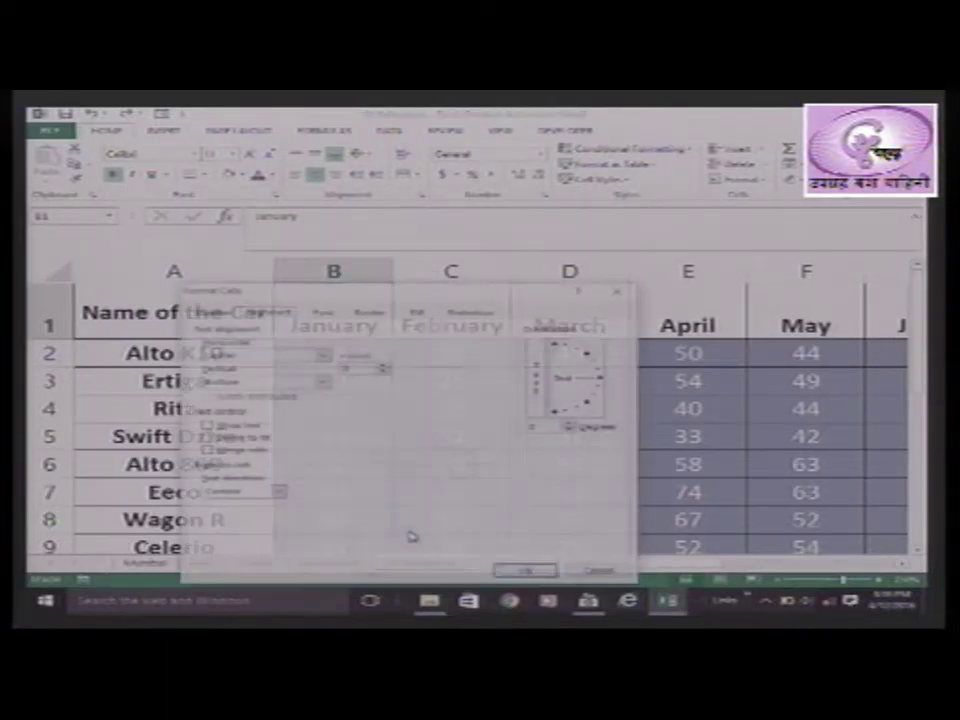
click(321, 382)
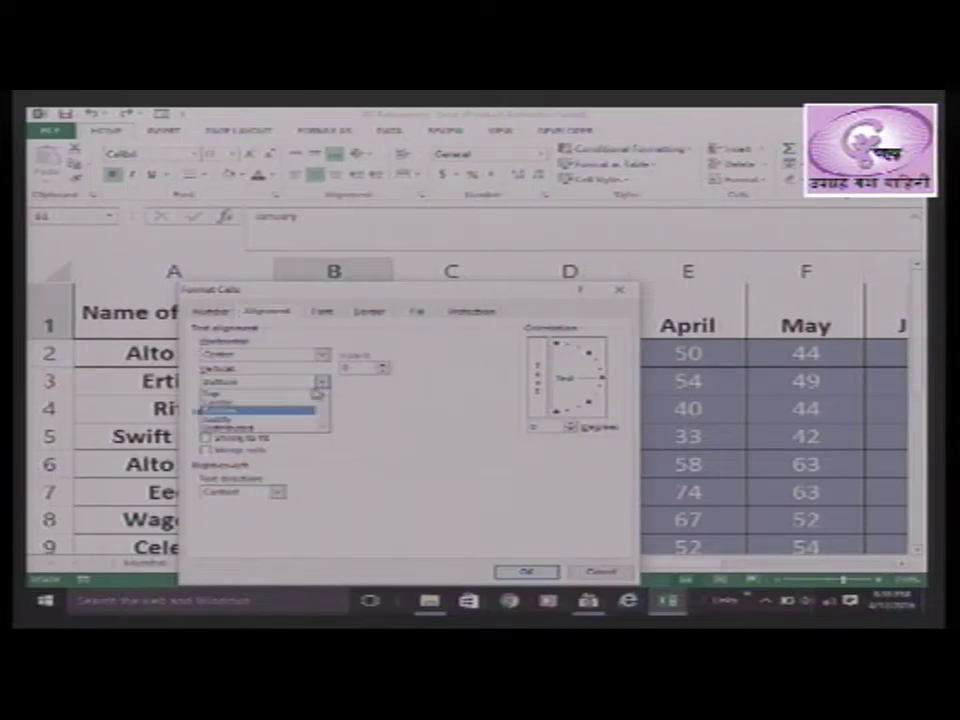
click(289, 398)
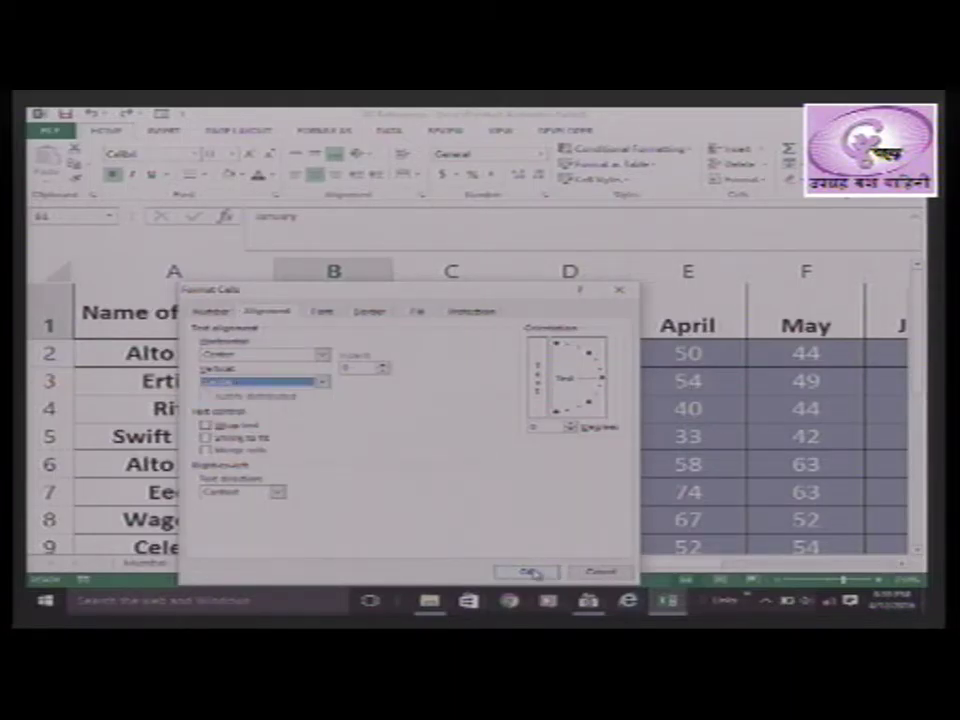
click(525, 571)
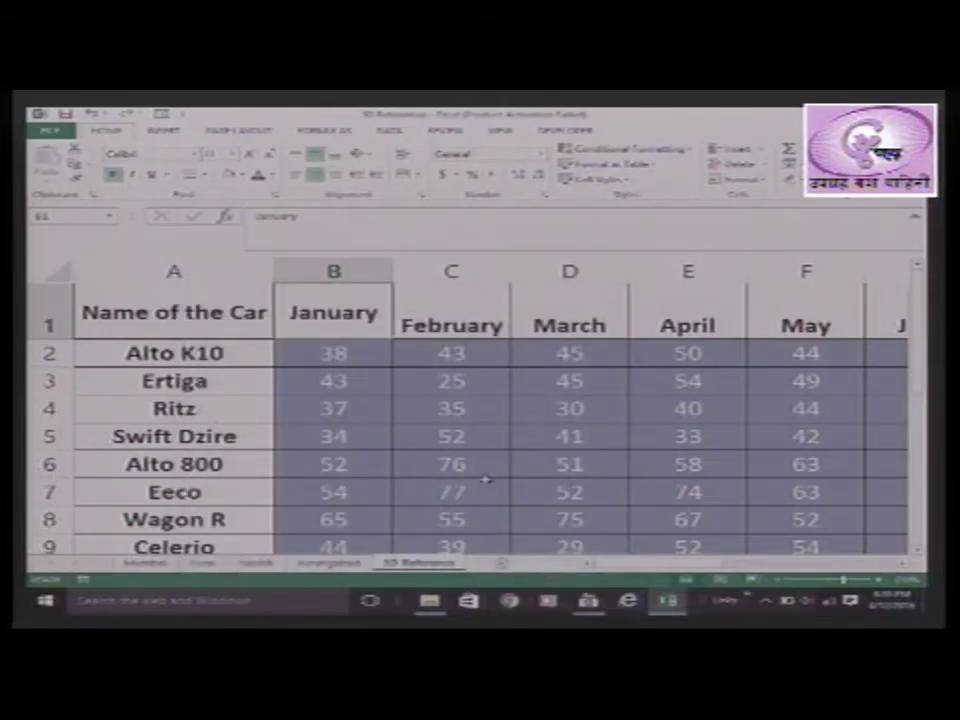
Repeat the vertical centering on the February to July headings in row 1, one cell at a time
click(439, 300)
click(600, 327)
click(461, 301)
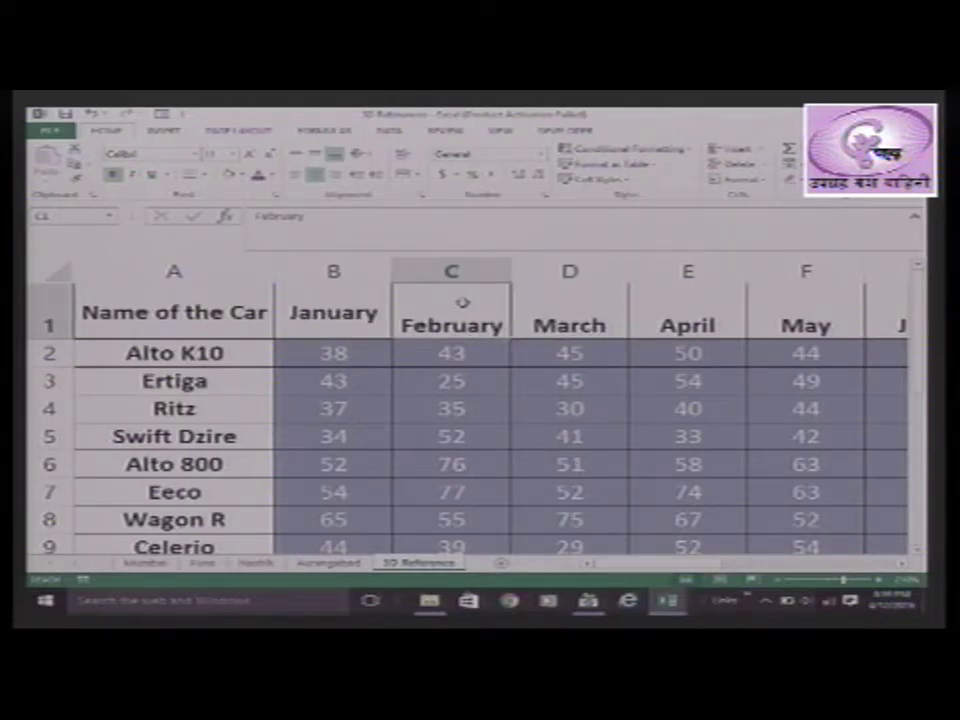
key(F4)
key(Right)
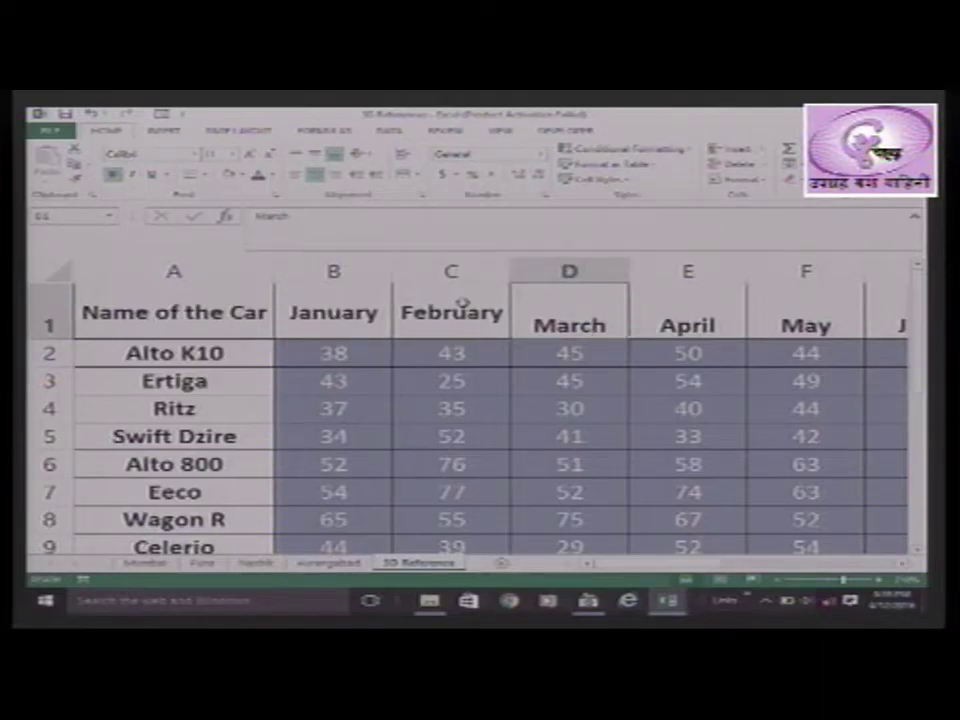
key(F4)
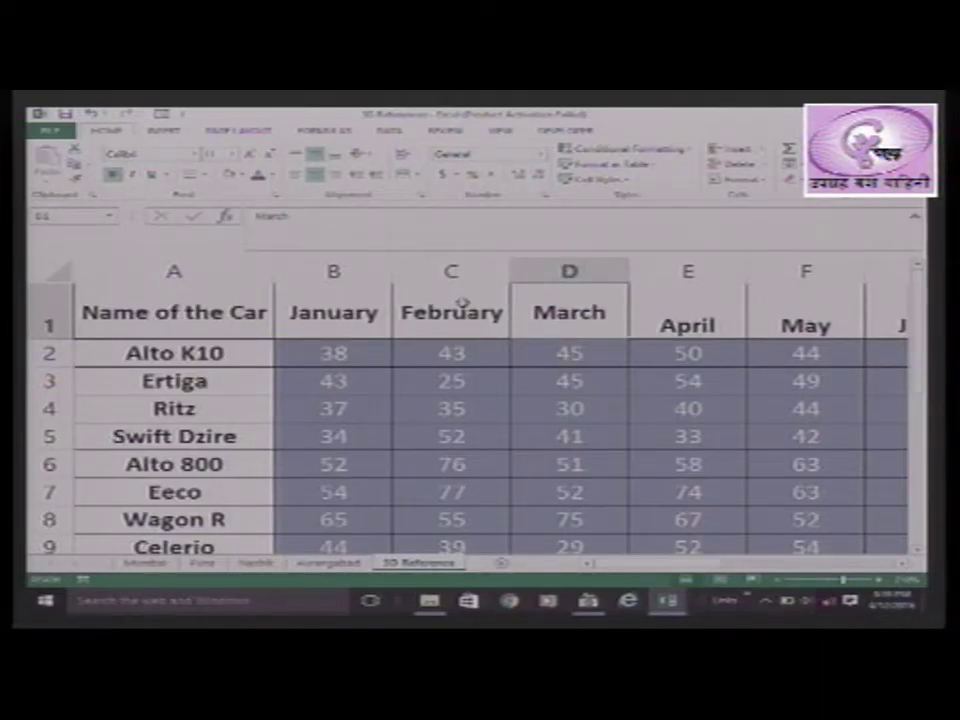
key(Right)
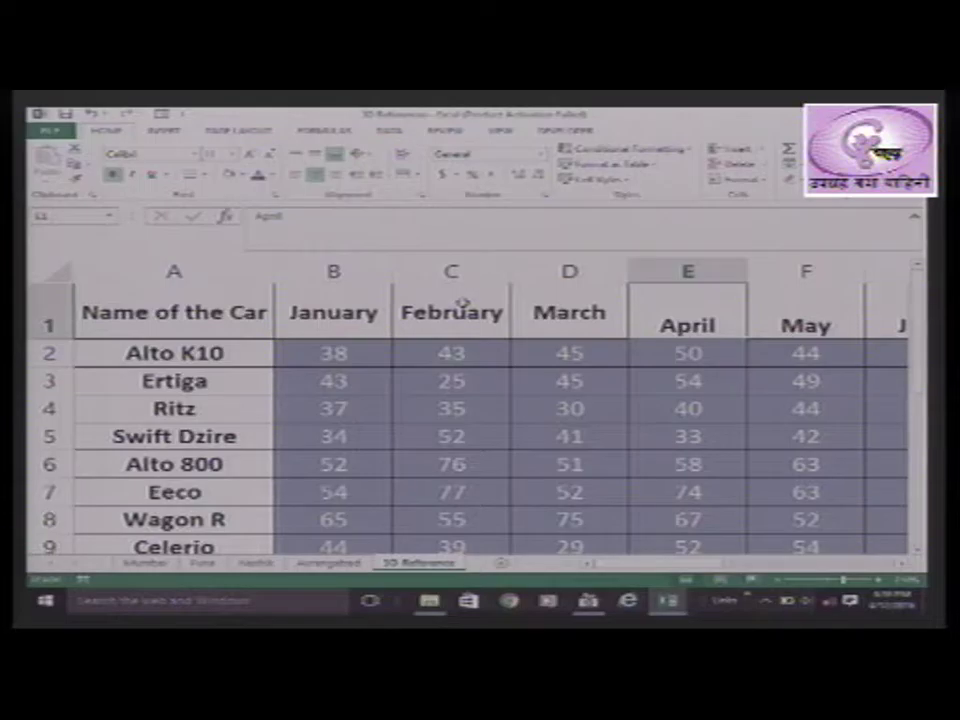
key(F4)
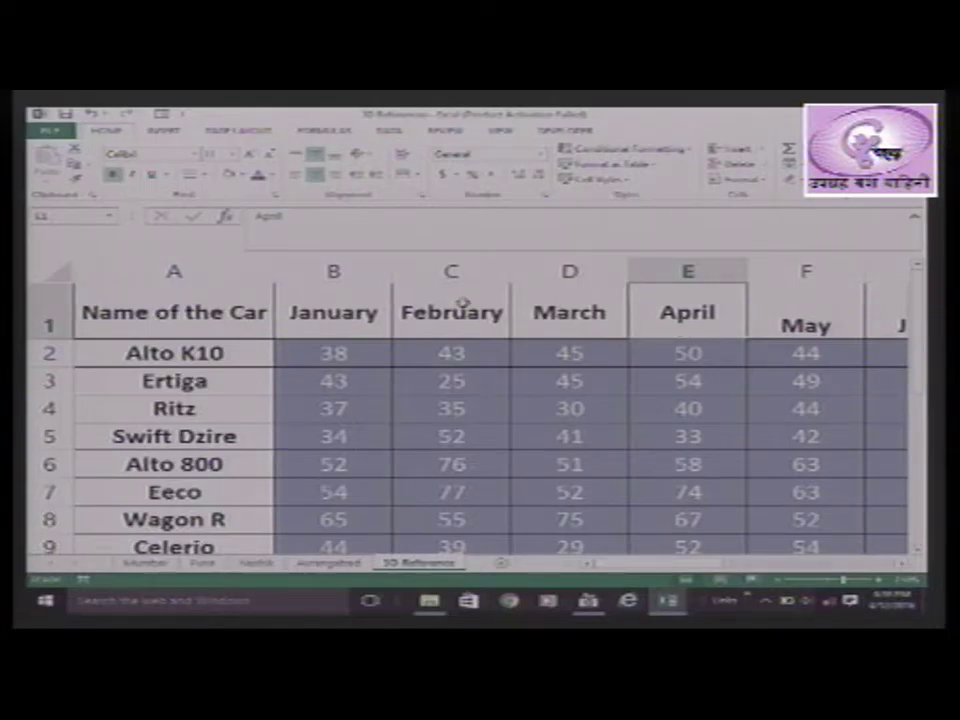
key(Right)
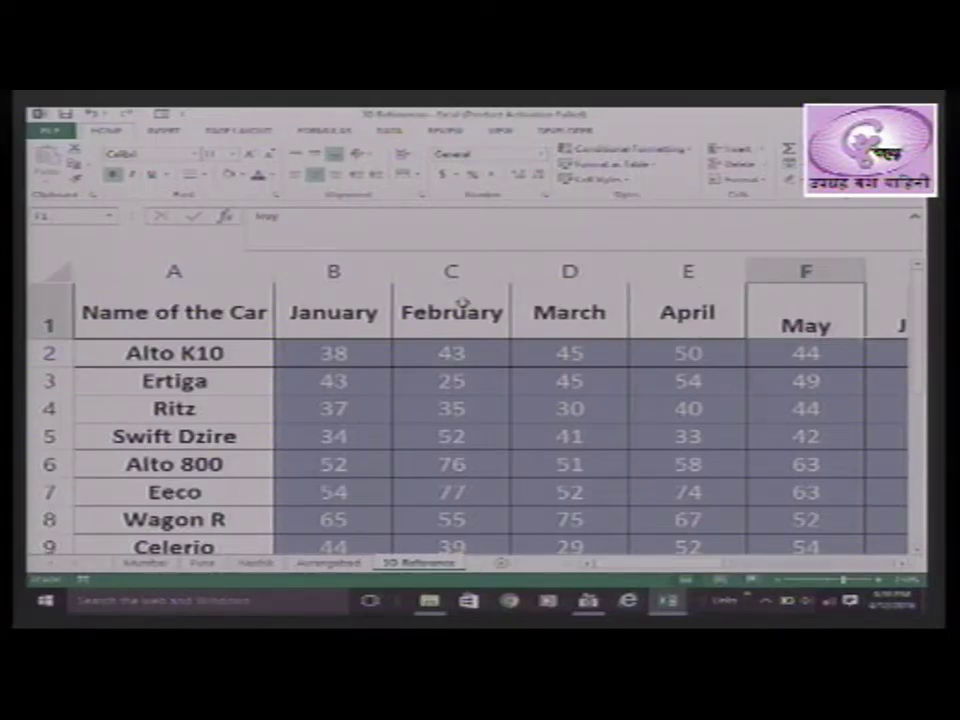
key(F4)
key(Right)
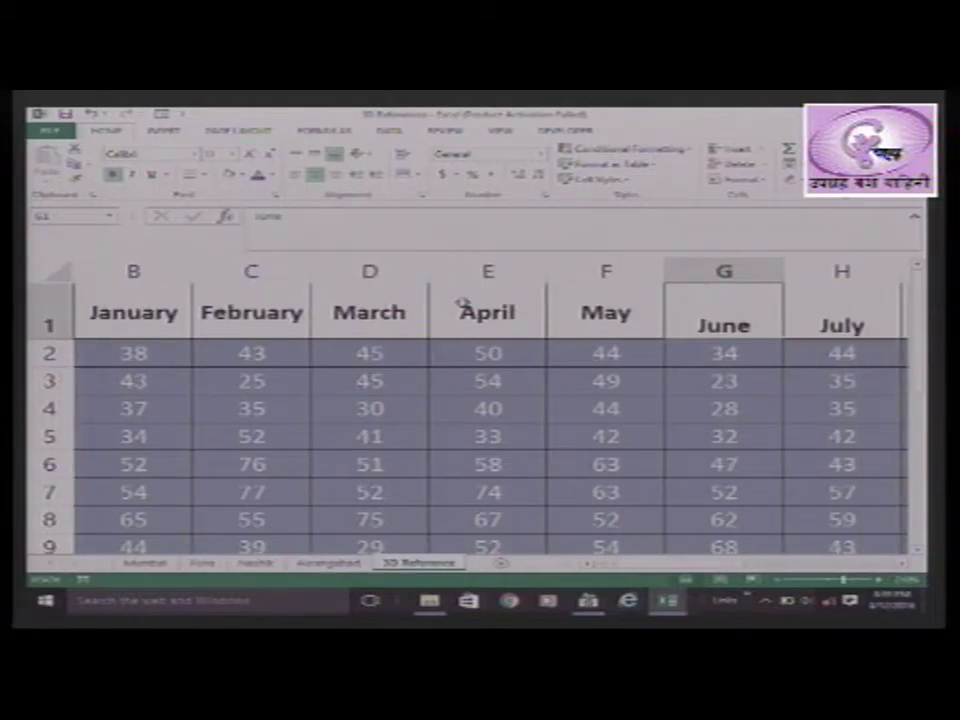
key(F4)
key(Right)
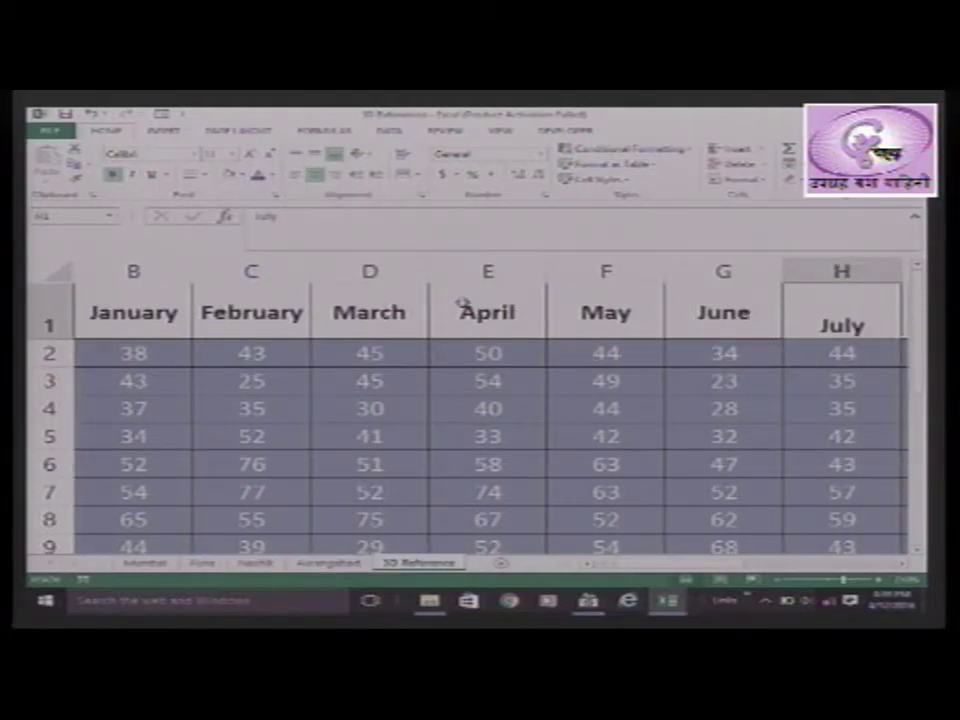
key(F4)
Examine the August to October headings, and the car names in column A from Alto K10 down to the Total row
key(Right)
key(Right)
key(Right)
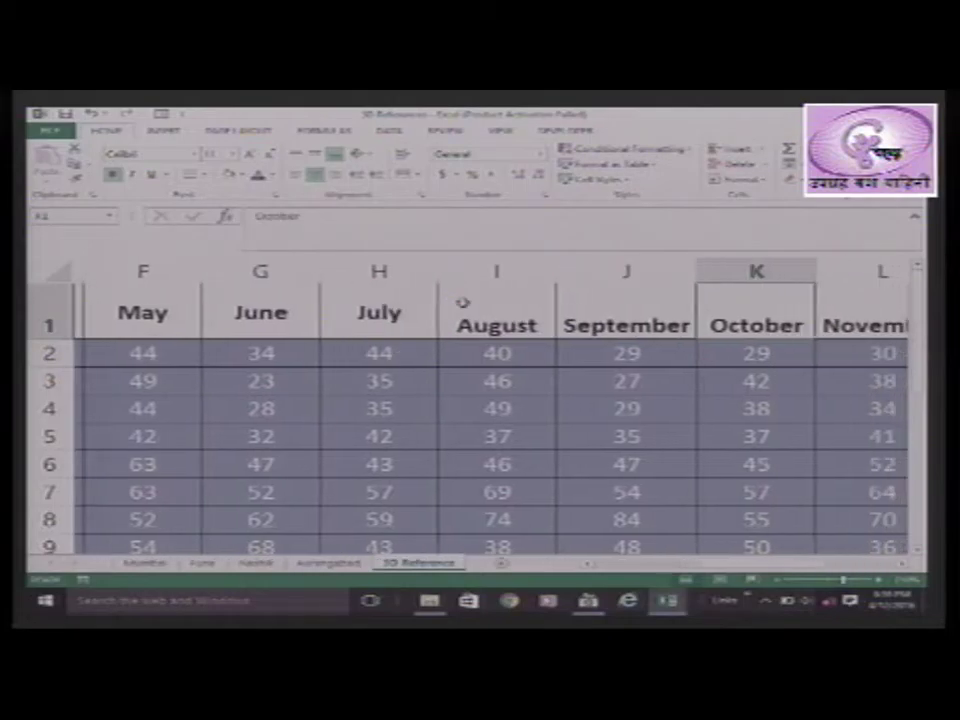
key(Left)
key(ctrl+Home)
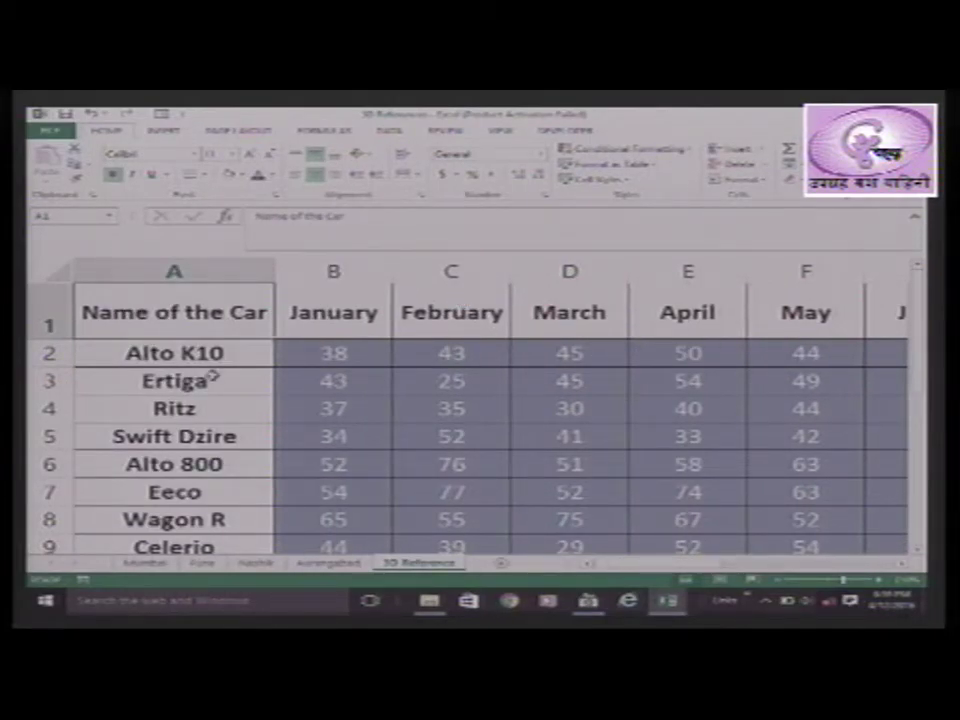
click(182, 354)
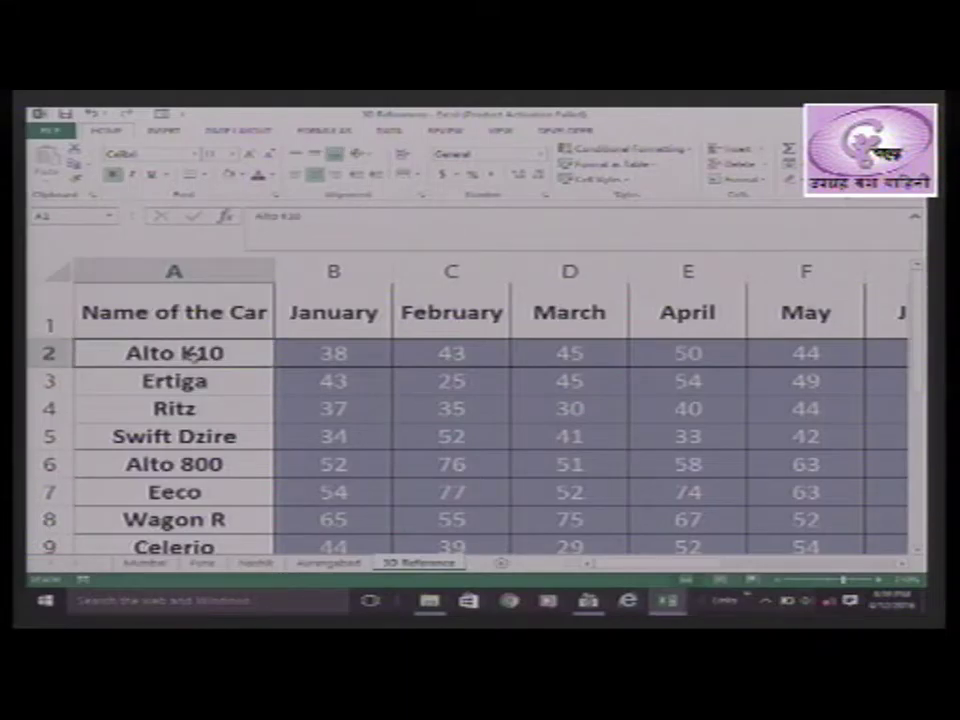
drag(920, 313, 921, 476)
click(221, 412)
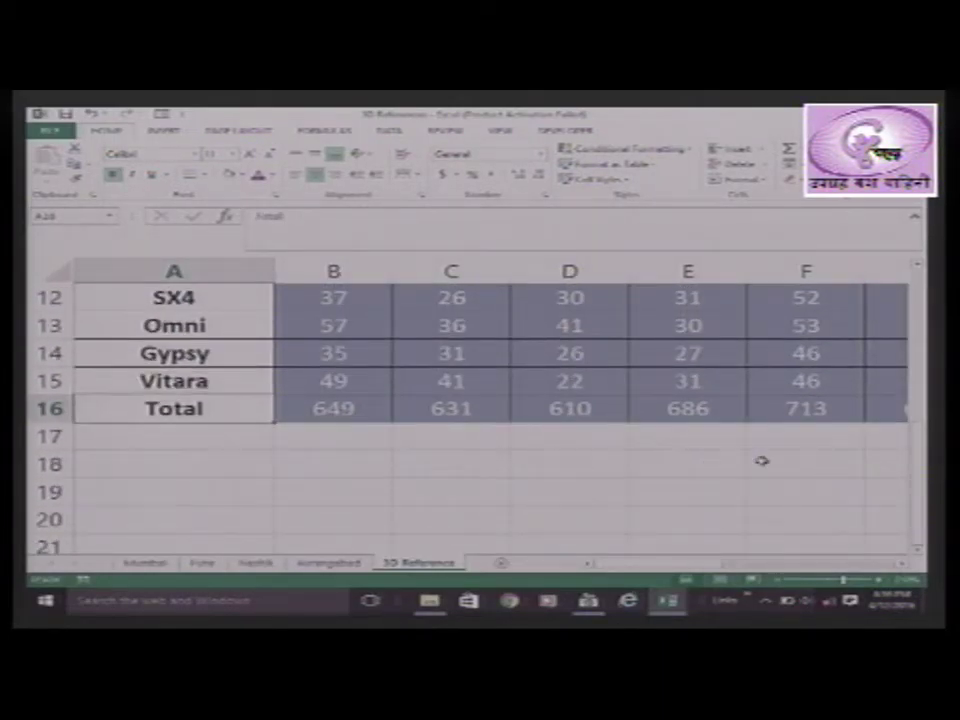
scroll(690, 365, up, 4)
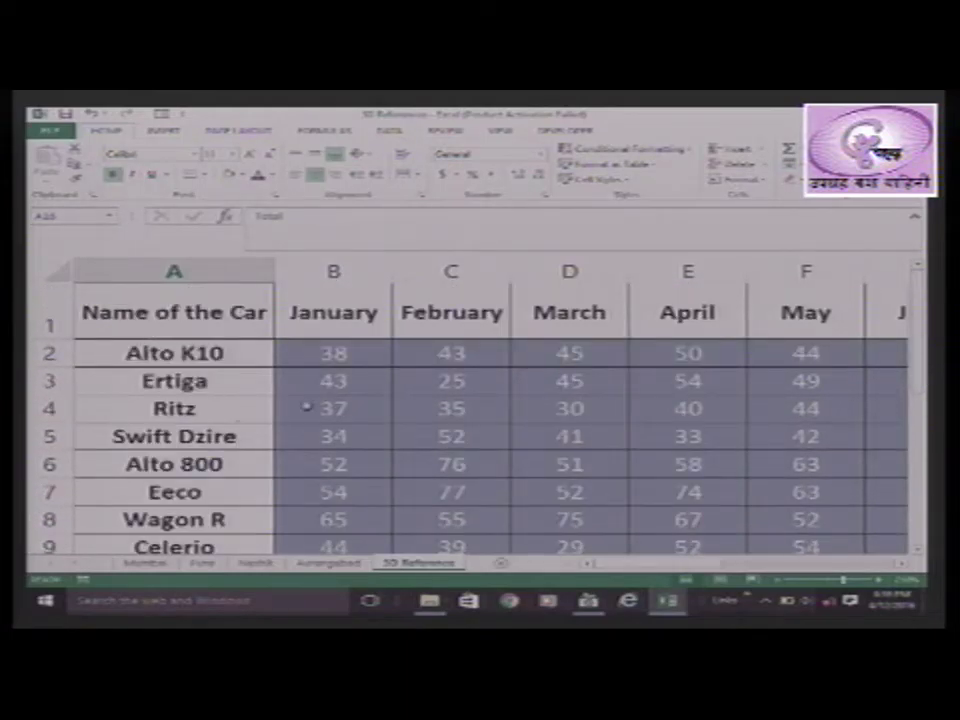
Select the cells in column A from Alto K10 (A2) down to Total (A16)
click(128, 351)
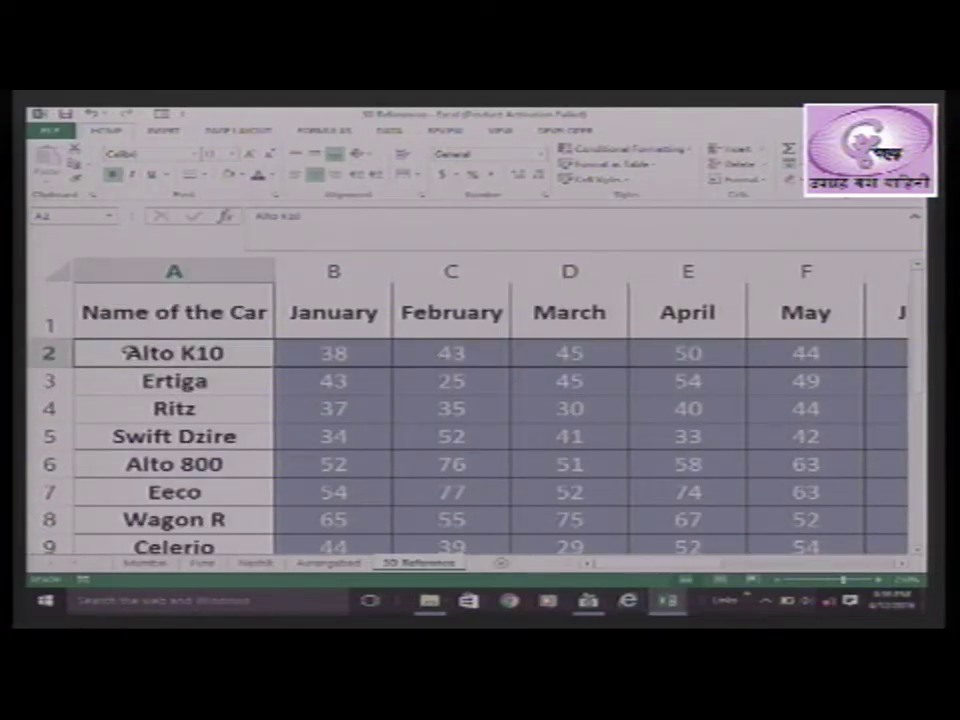
key(shift+Down)
key(shift+Down)
key(Up)
key(Down)
scroll(128, 352, down, 2)
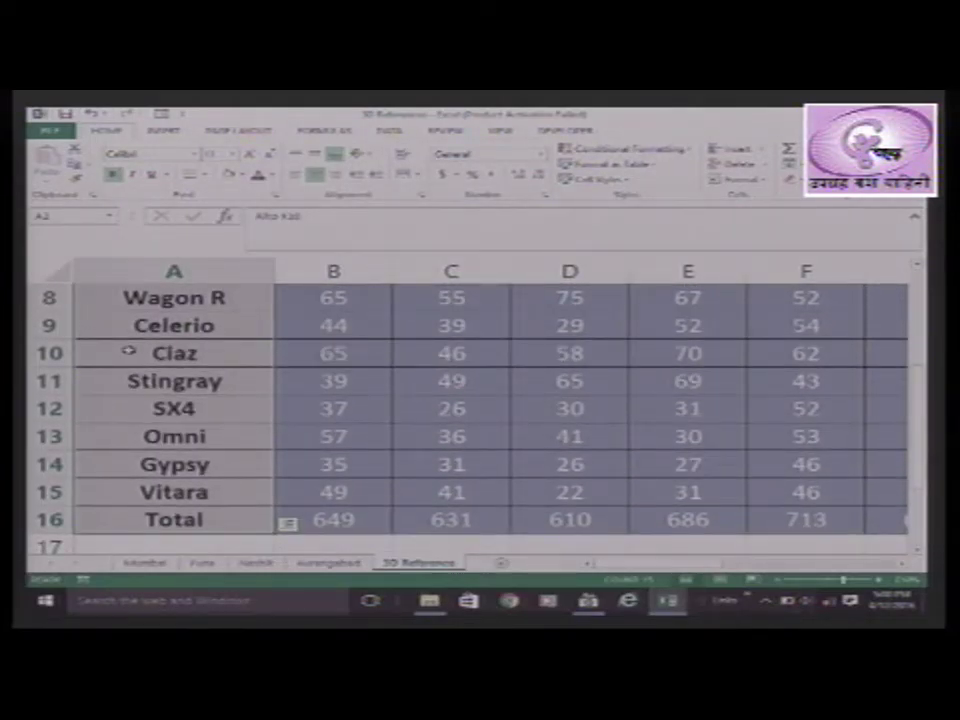
scroll(918, 399, up, 1)
scroll(918, 399, up, 2)
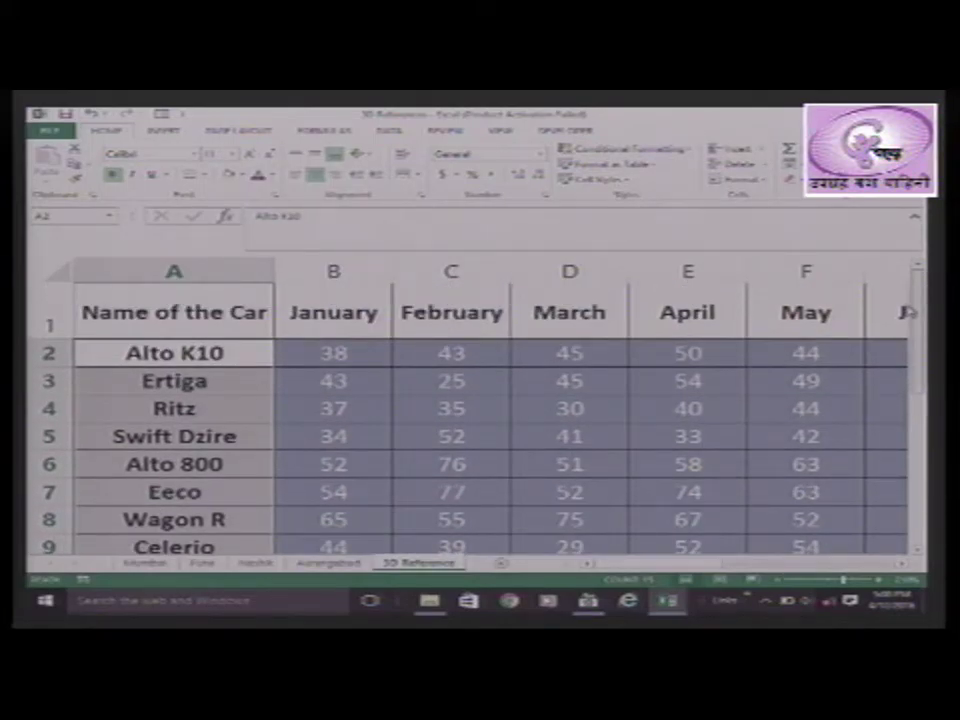
Extend the selection from column A to the end of the data, covering A2 to N16
scroll(912, 474, down, 4)
drag(912, 474, 915, 321)
key(ctrl+shift+End)
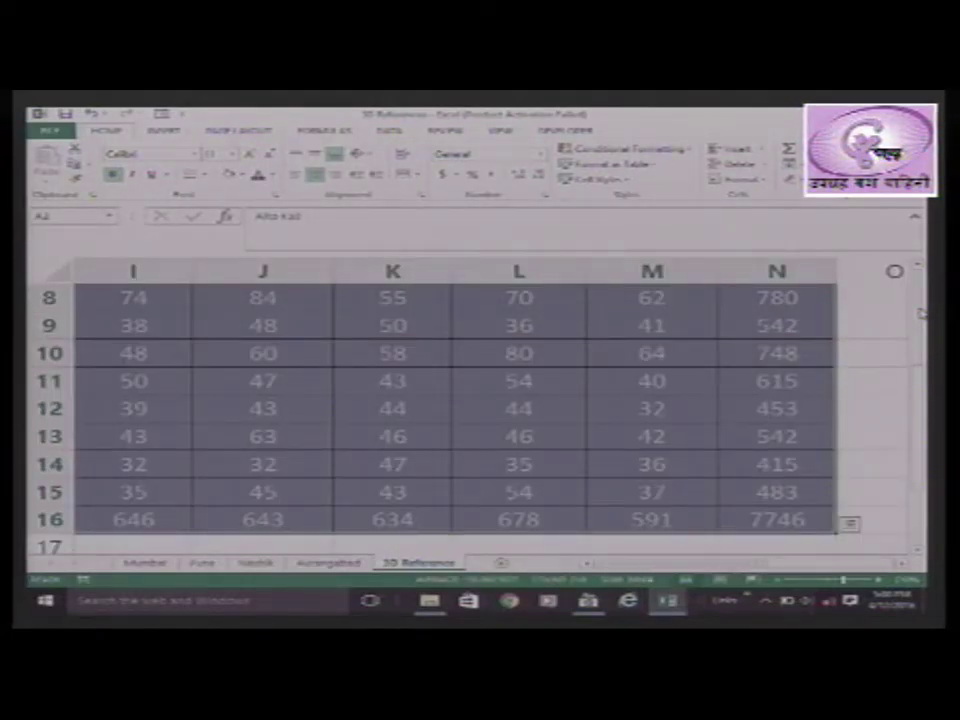
scroll(921, 313, up, 3)
scroll(918, 313, down, 2)
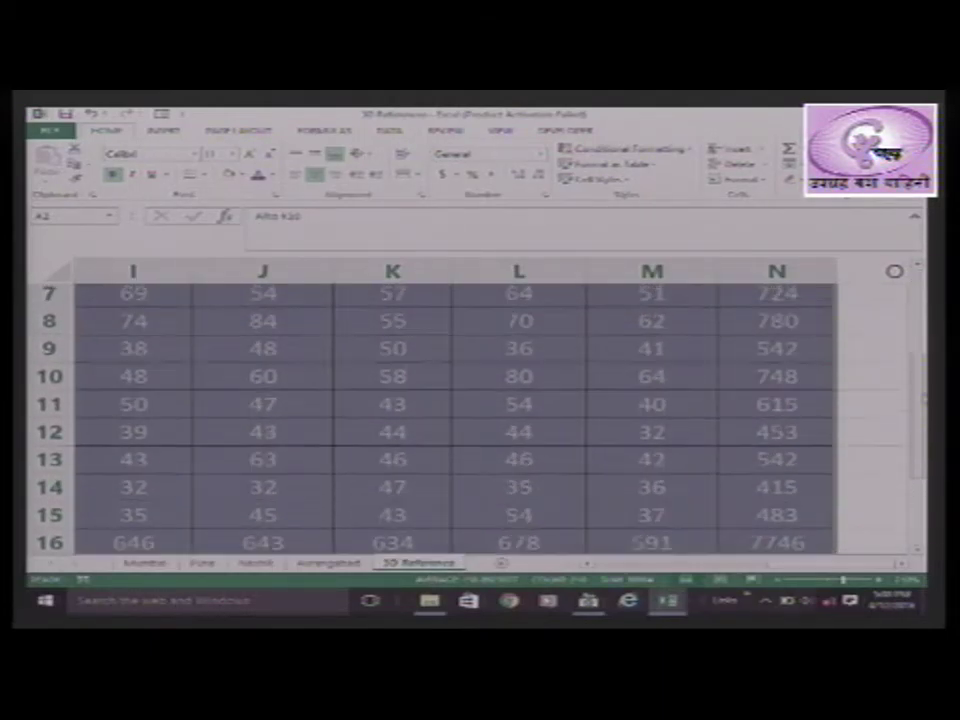
Set the row height of the Ritz row (row 4) to 25
scroll(918, 313, up, 2)
scroll(918, 313, down, 3)
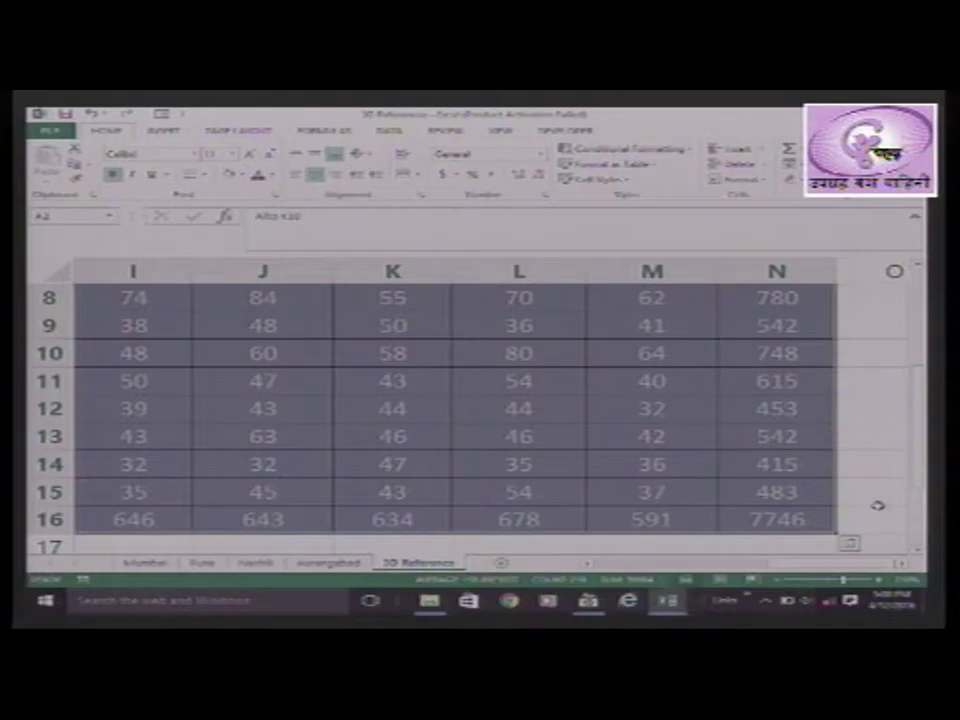
scroll(660, 565, left, 3)
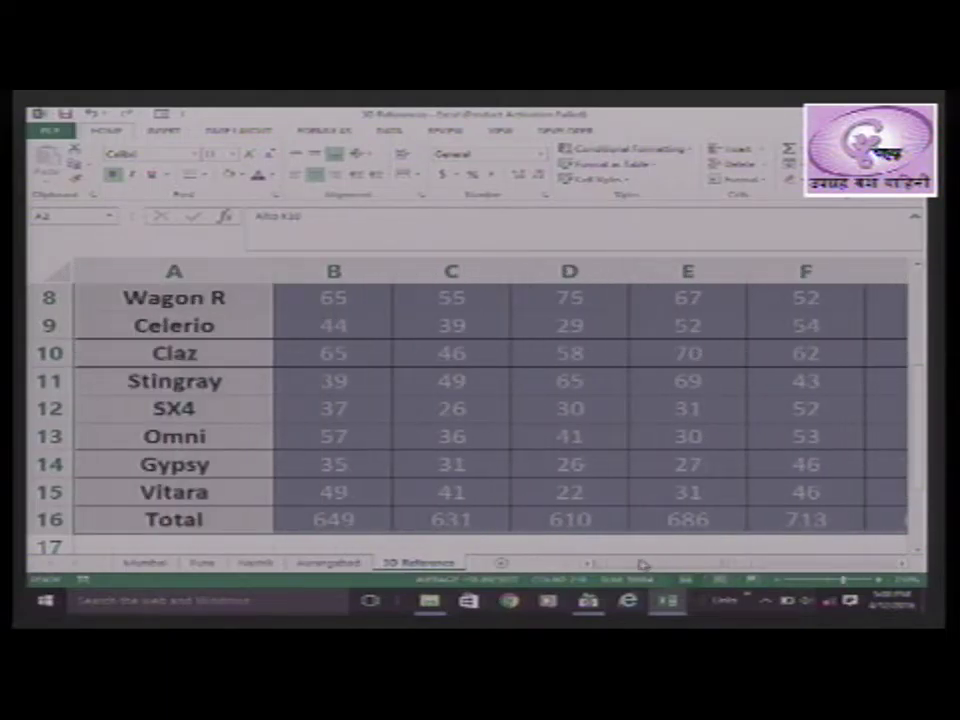
scroll(920, 452, up, 1)
scroll(920, 452, up, 2)
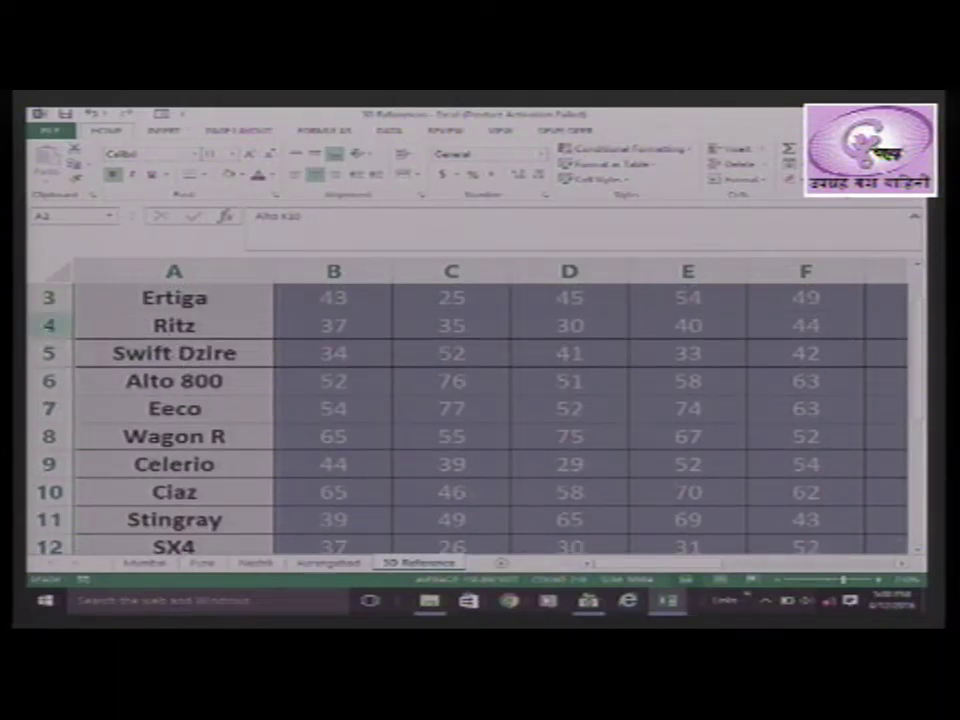
right_click(52, 325)
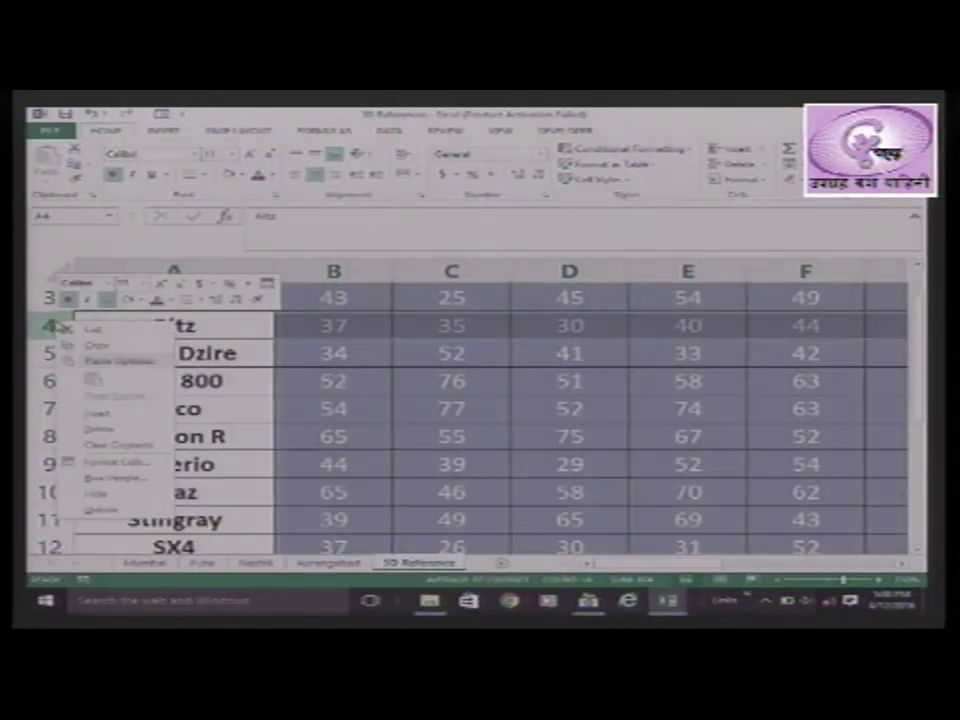
click(137, 487)
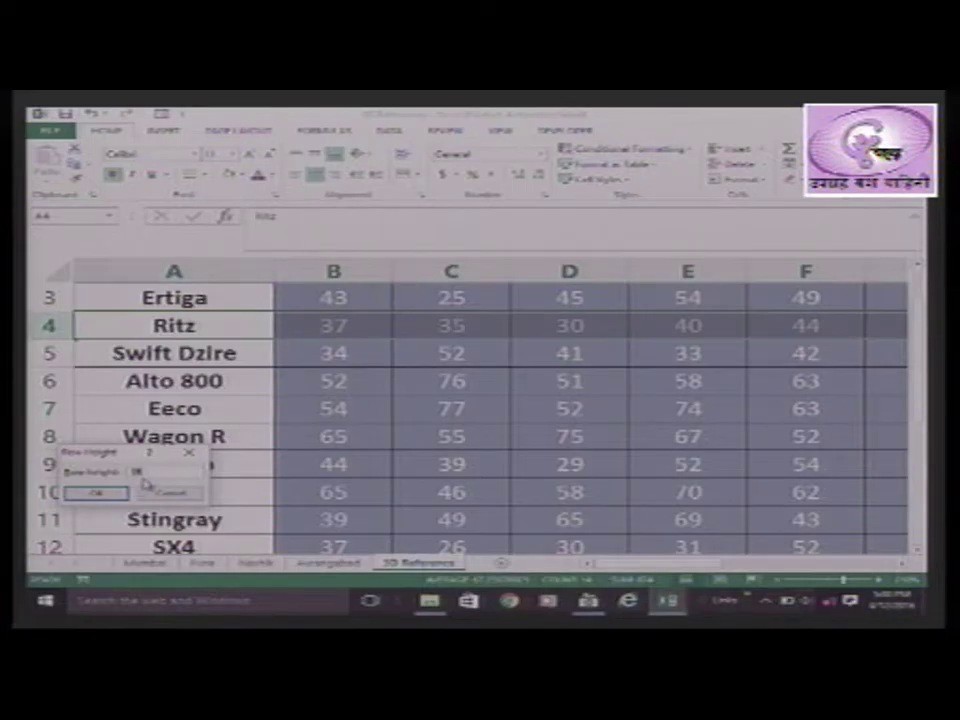
drag(110, 458, 513, 331)
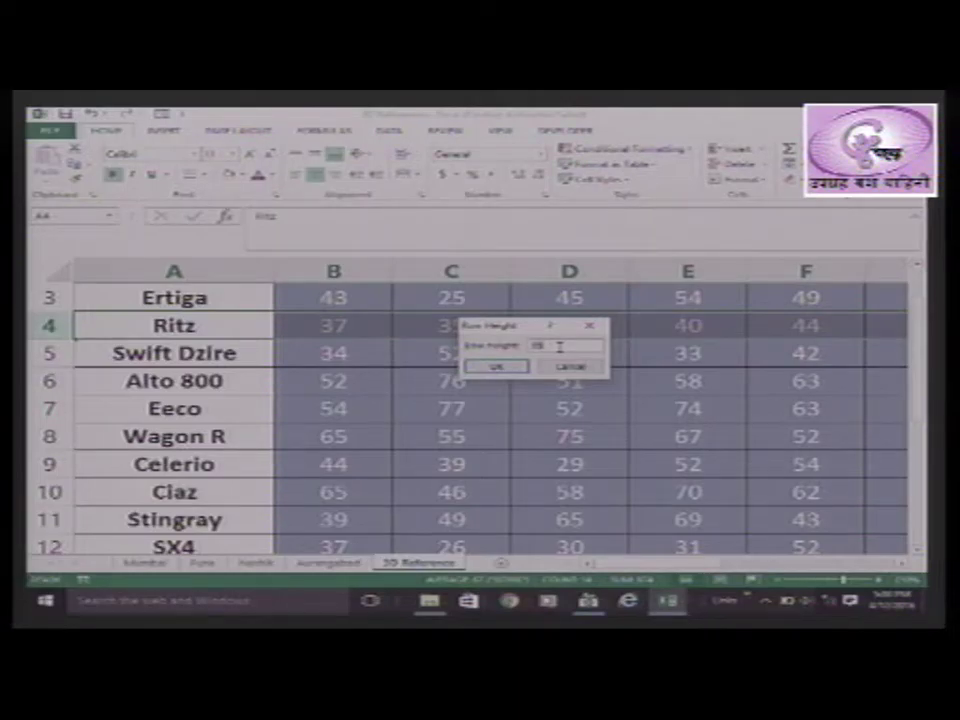
text(25)
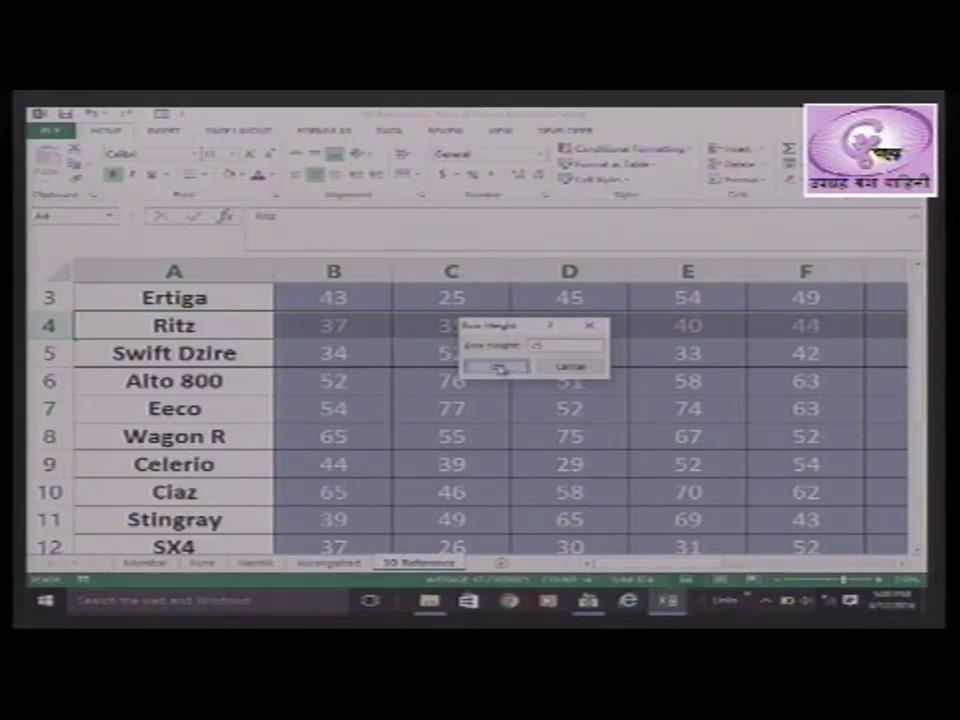
click(497, 367)
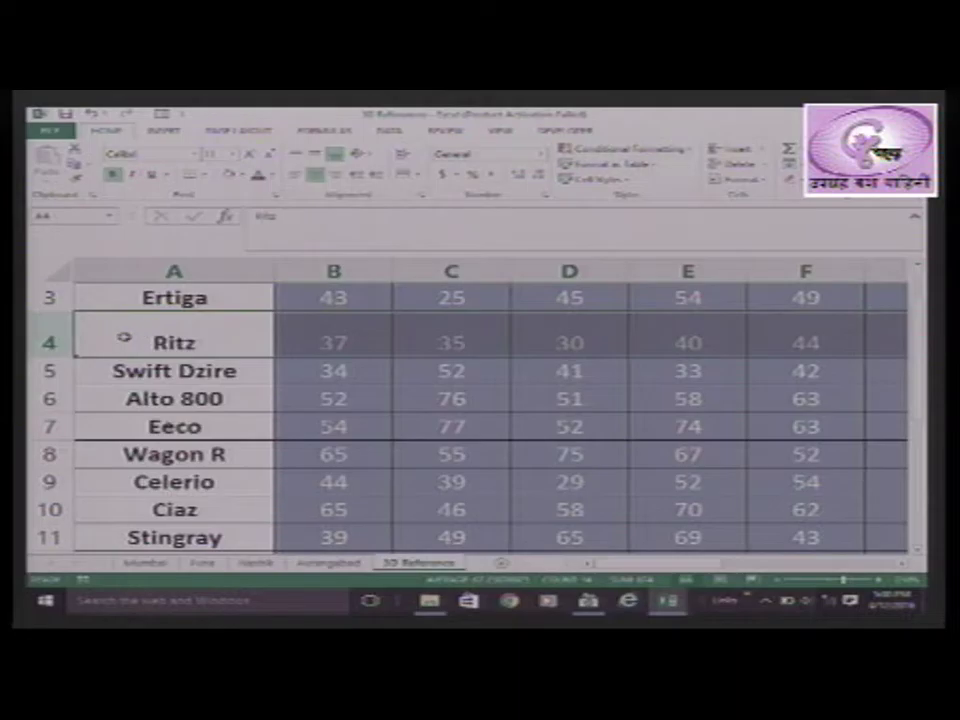
Repeat the same row height change on the Swift Dzire and Alto 800 rows (rows 5 and 6)
click(85, 370)
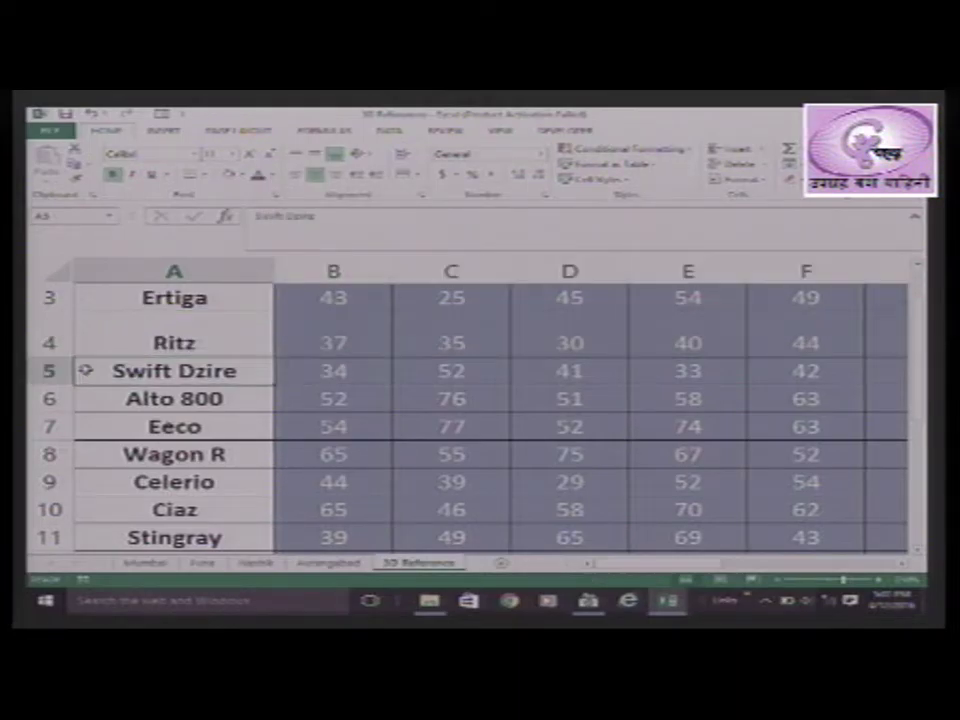
key(alt+Return)
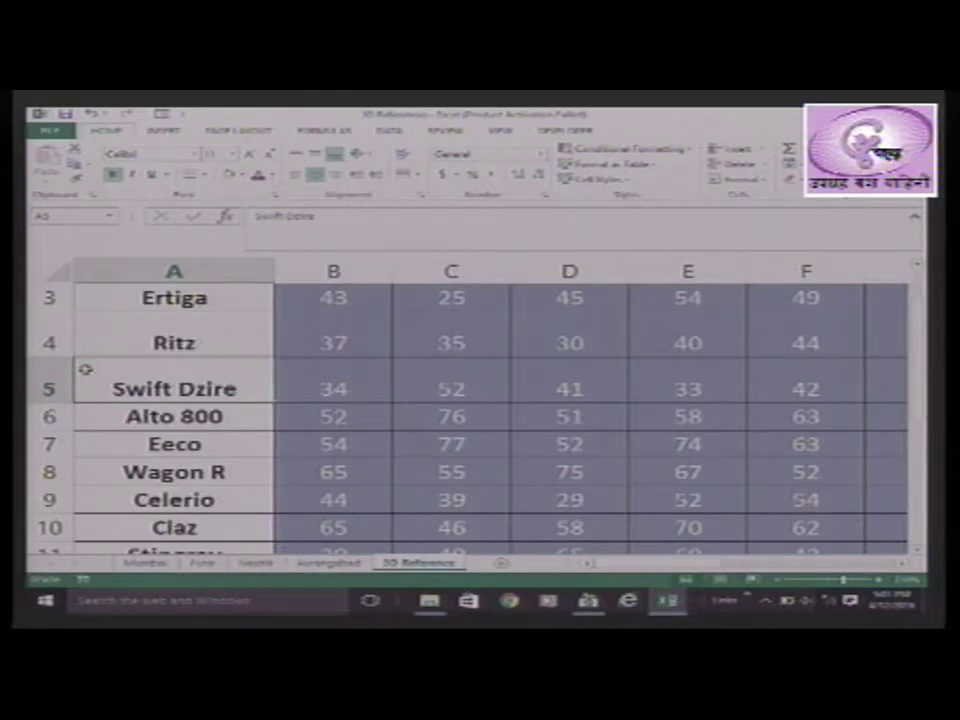
click(218, 421)
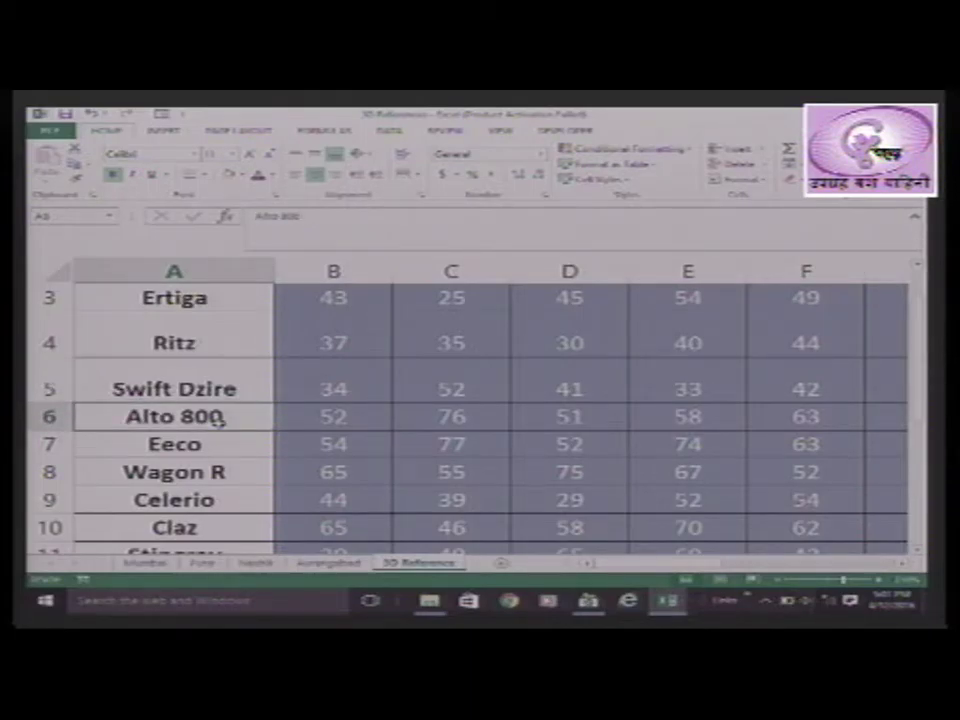
key(alt+Return)
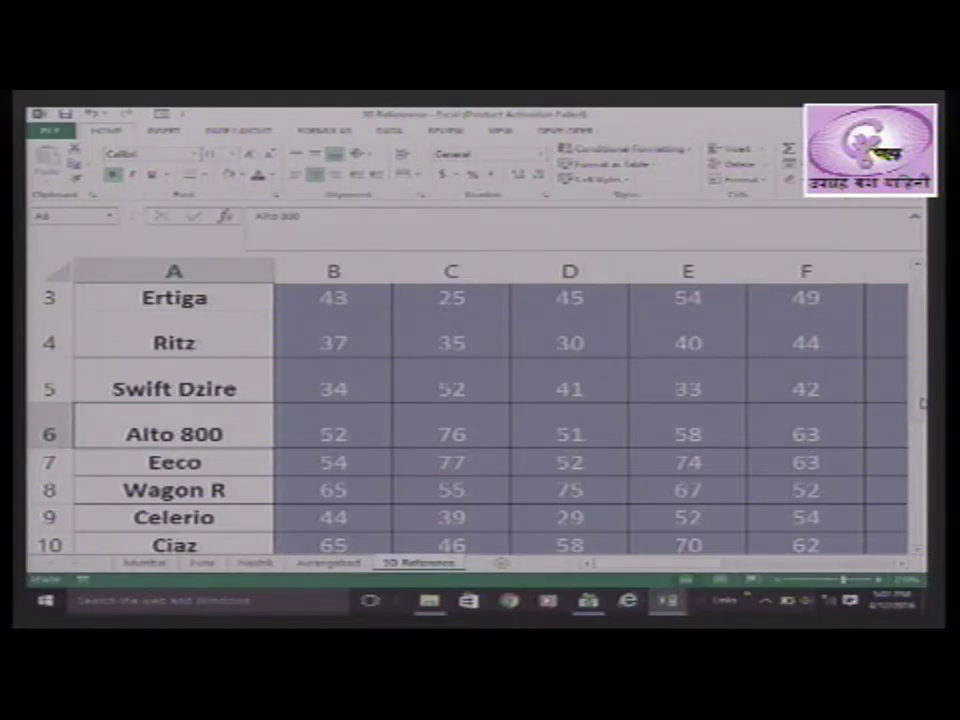
Select the whole February column (C), inspect how far the selection extends, and return to cell C2
scroll(920, 313, up, 1)
click(451, 272)
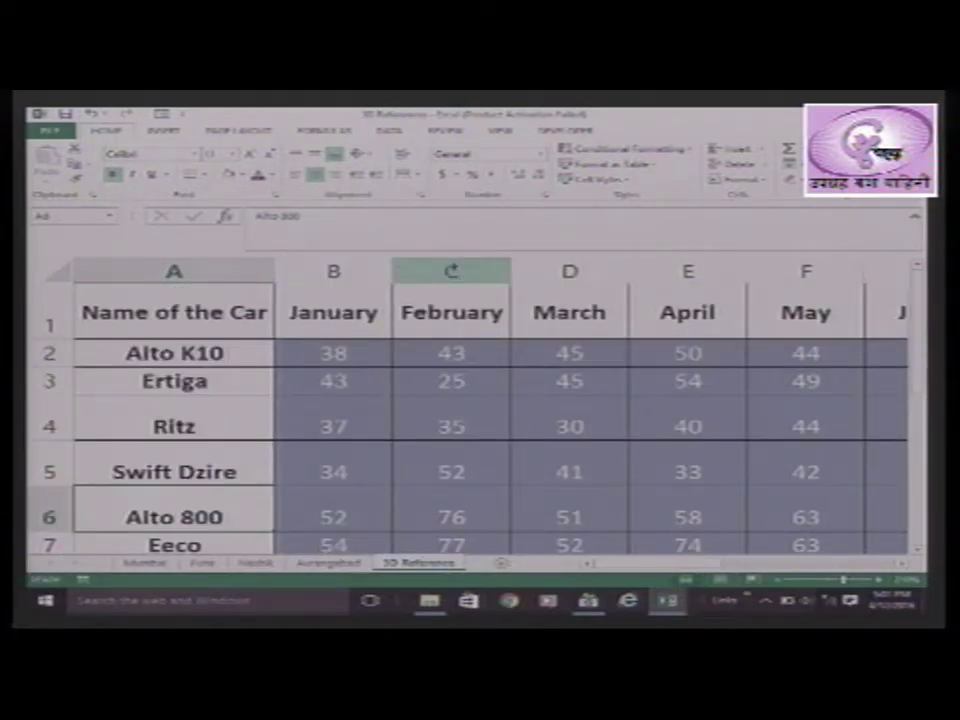
click(445, 360)
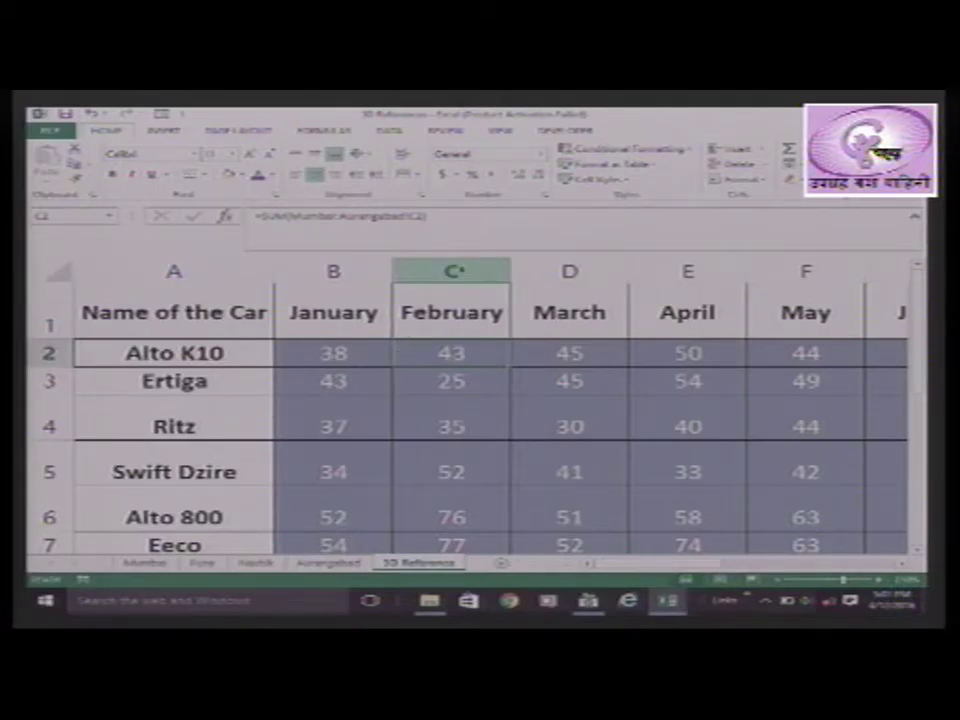
click(453, 270)
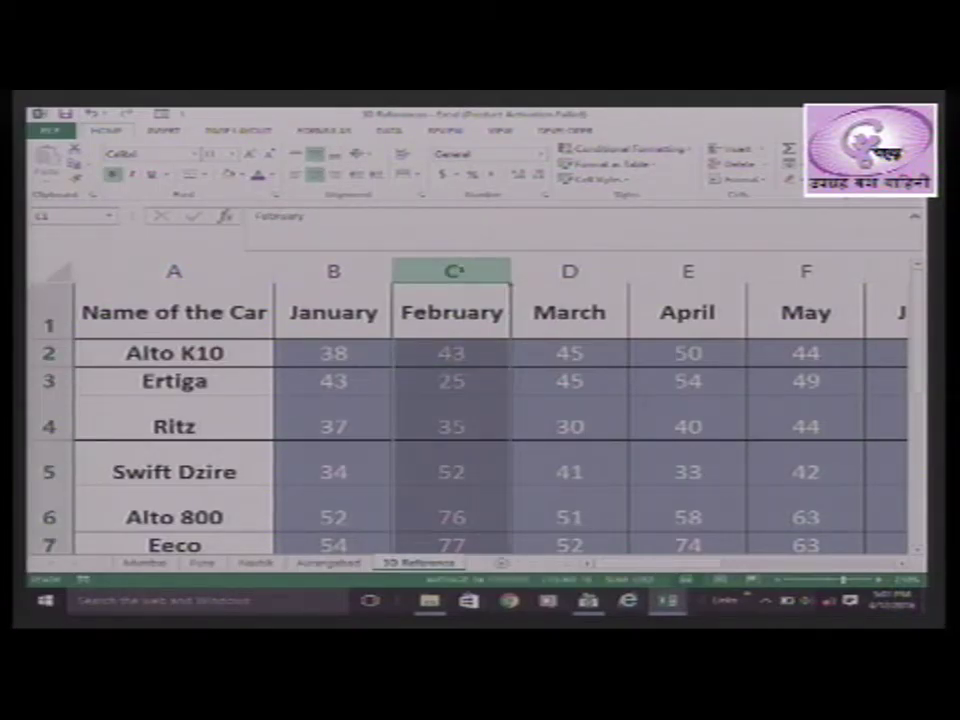
scroll(478, 340, down, 4)
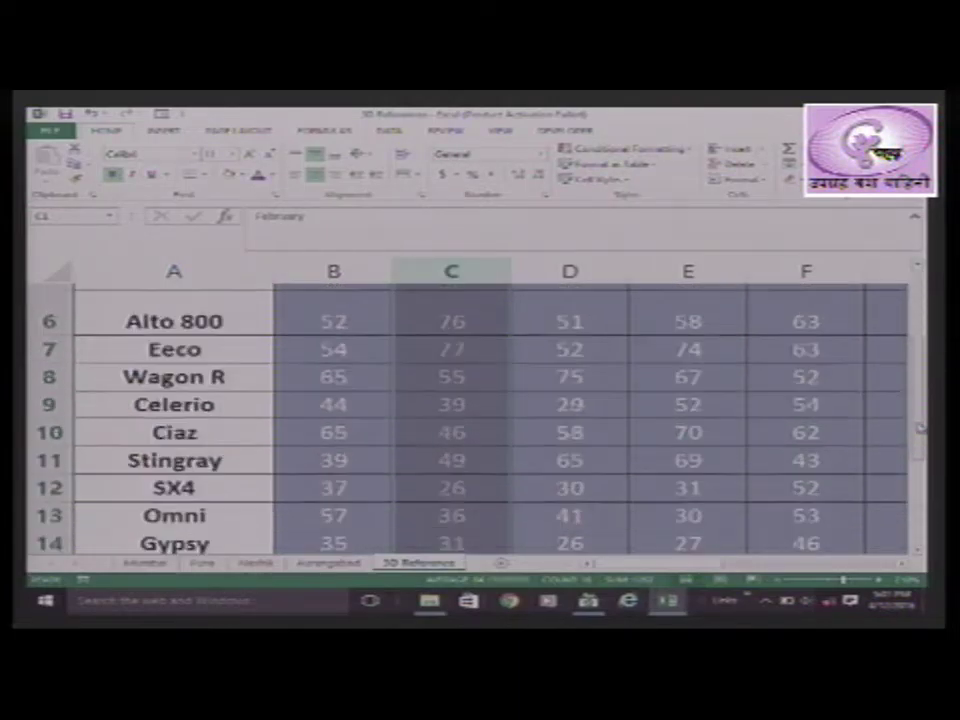
scroll(478, 340, up, 4)
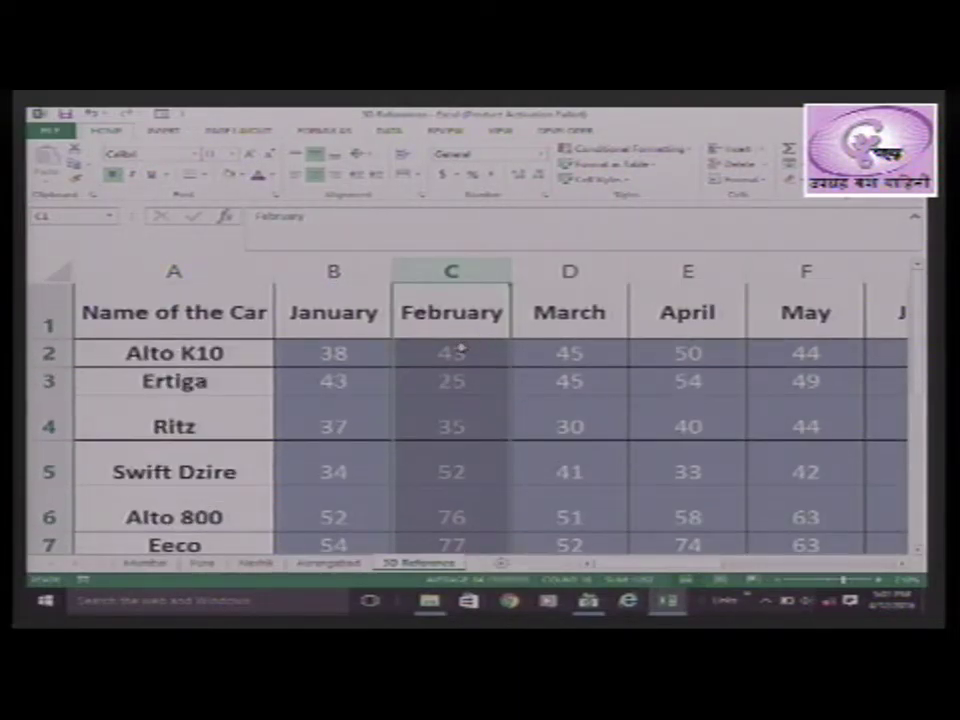
click(460, 352)
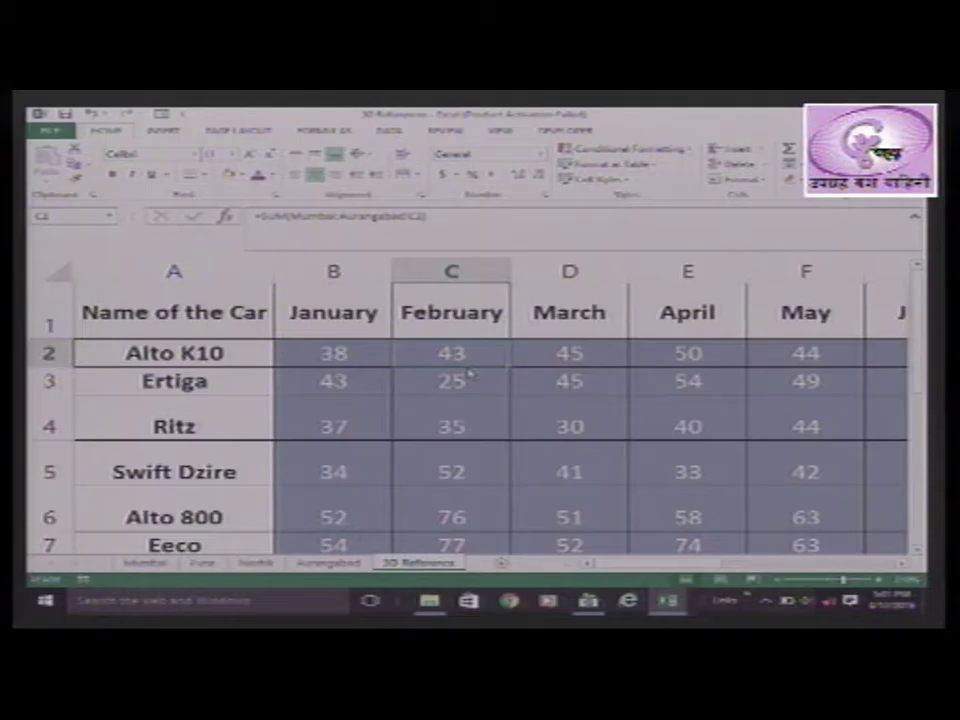
Select the entire February column from cell C2 and insert several blank columns before it
key(ctrl+space)
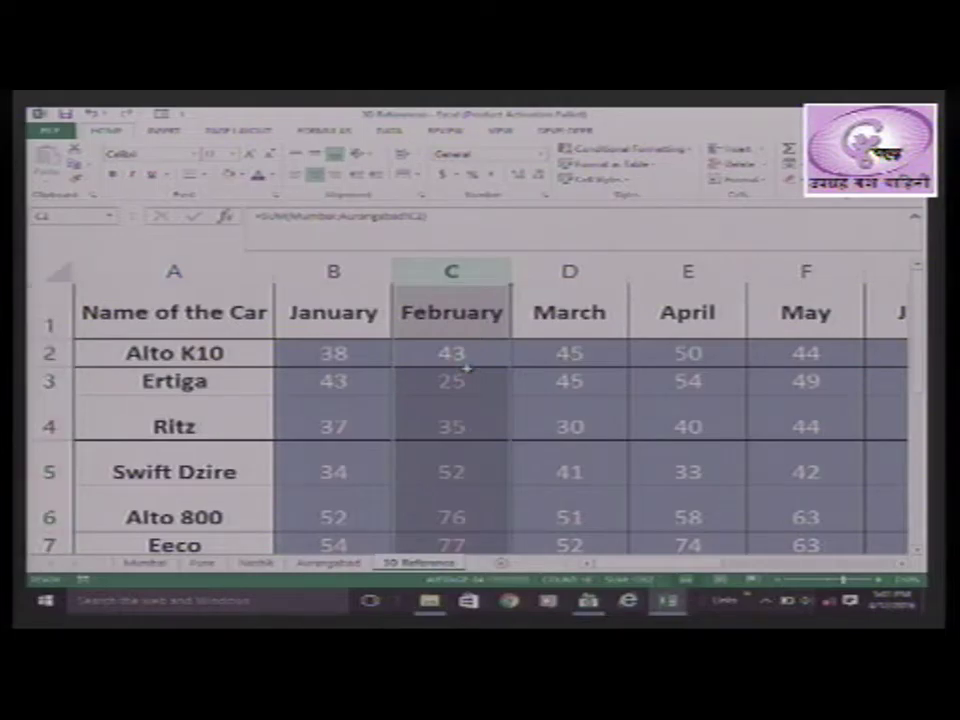
key(ctrl+shift+equal)
key(ctrl+shift+equal)
key(ctrl+shift+equal)
key(ctrl+shift+equal)
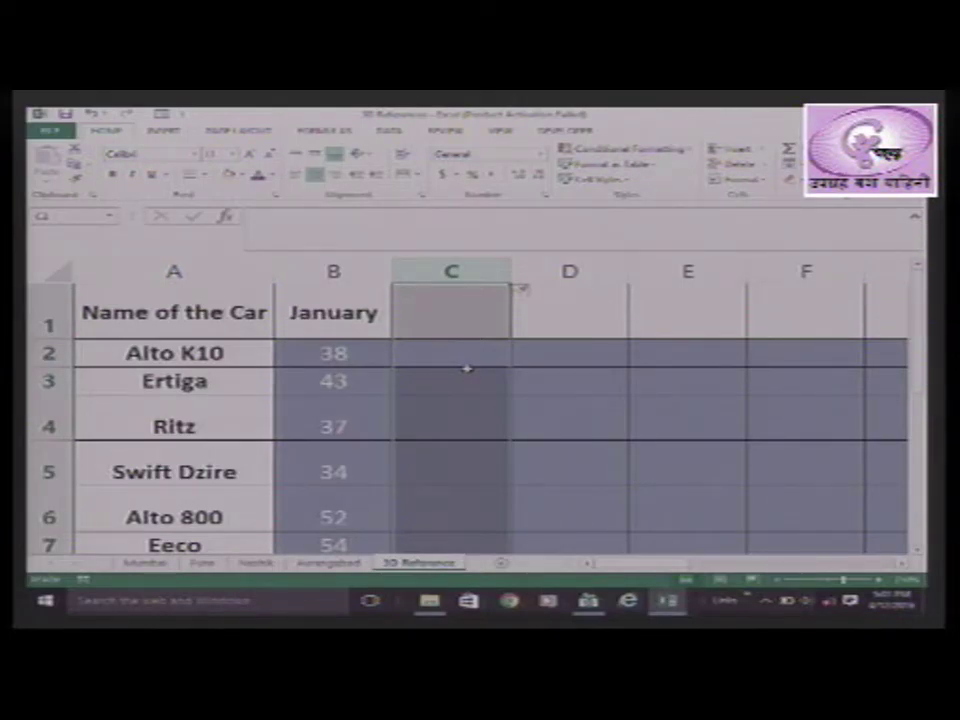
Delete the blank columns inserted between January and February
key(ctrl+minus)
key(ctrl+minus)
key(ctrl+minus)
key(ctrl+minus)
key(ctrl+minus)
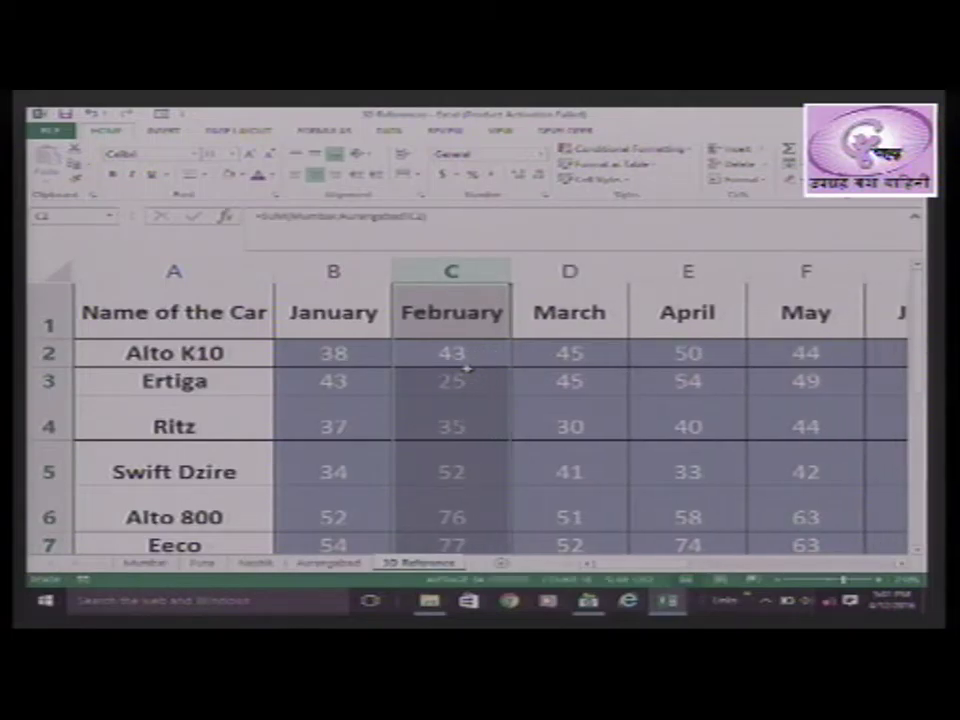
Select the entire Ertiga row from cell C3 and insert seven blank rows above it
click(467, 370)
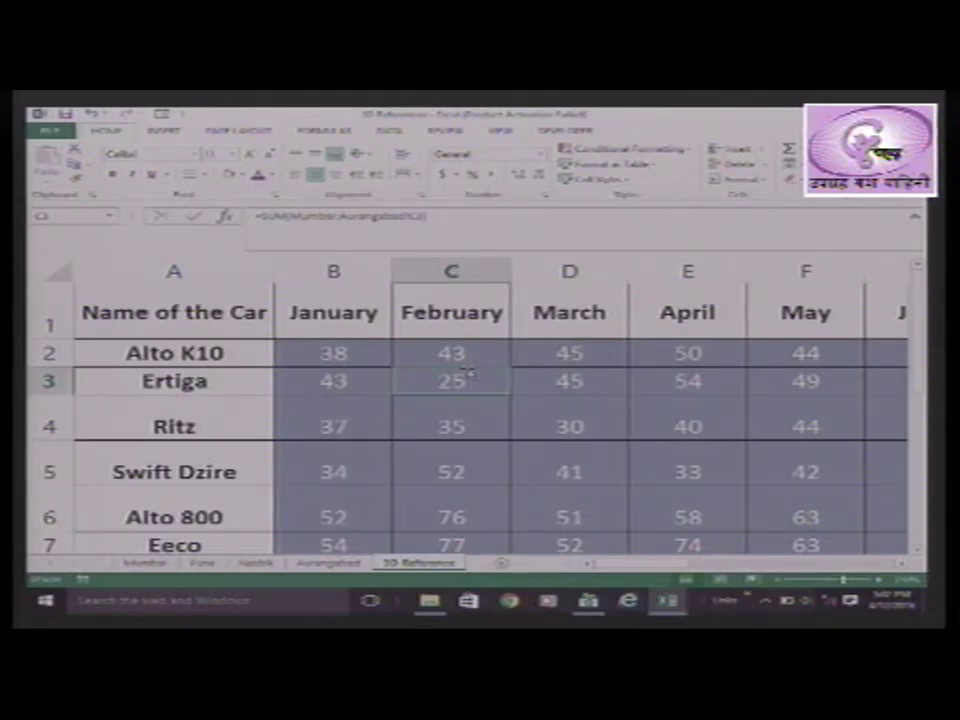
key(shift+space)
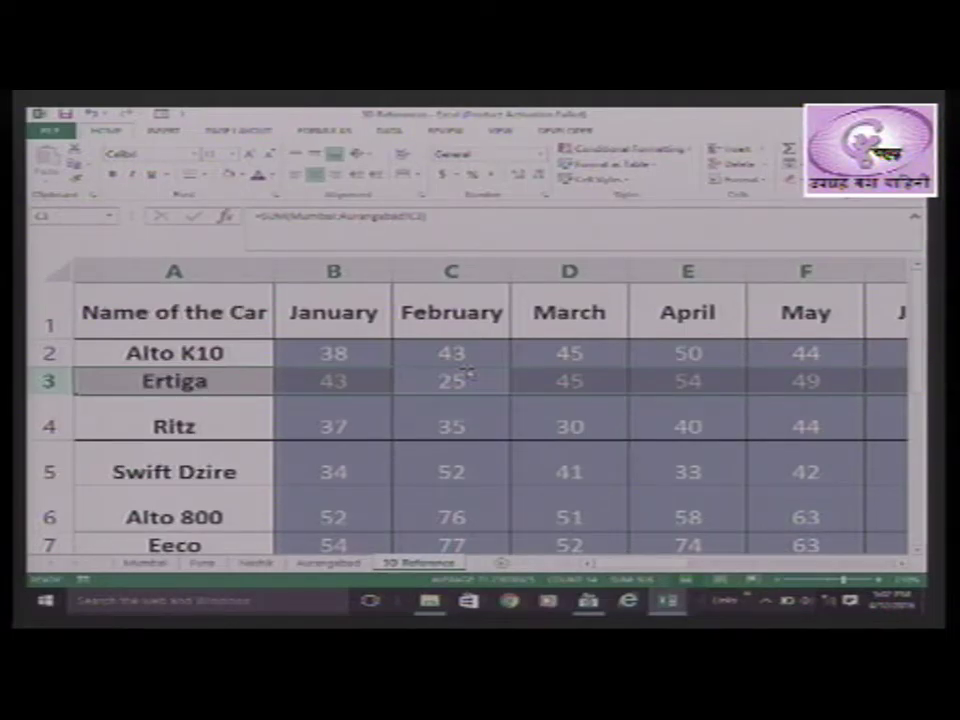
key(ctrl+shift+plus)
key(ctrl+shift+plus)
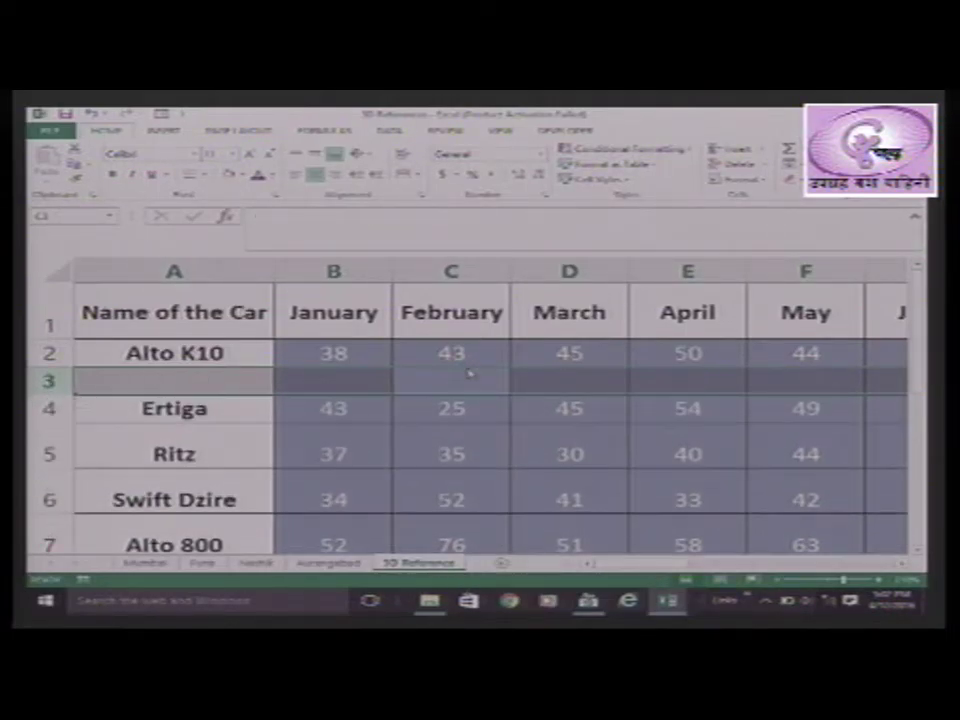
key(ctrl+shift+plus)
key(ctrl+shift+plus)
key(ctrl+shift+plus)
key(ctrl+shift+plus)
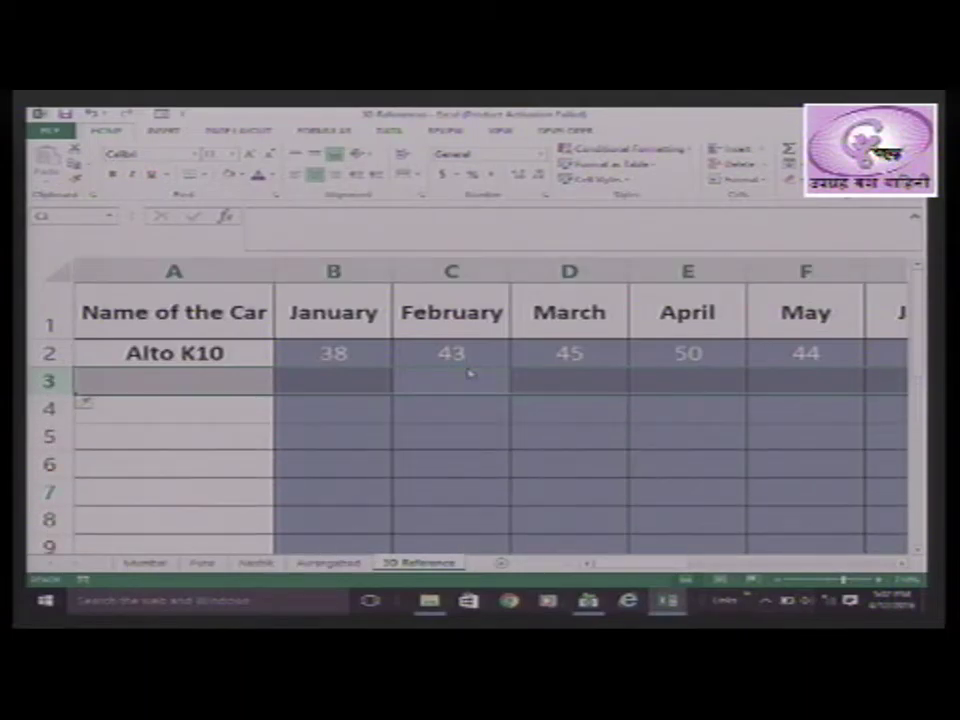
Examine the blank rows in column A from row 3 down to the Swift Dzire row, and return to cell A3
key(Down)
key(Up)
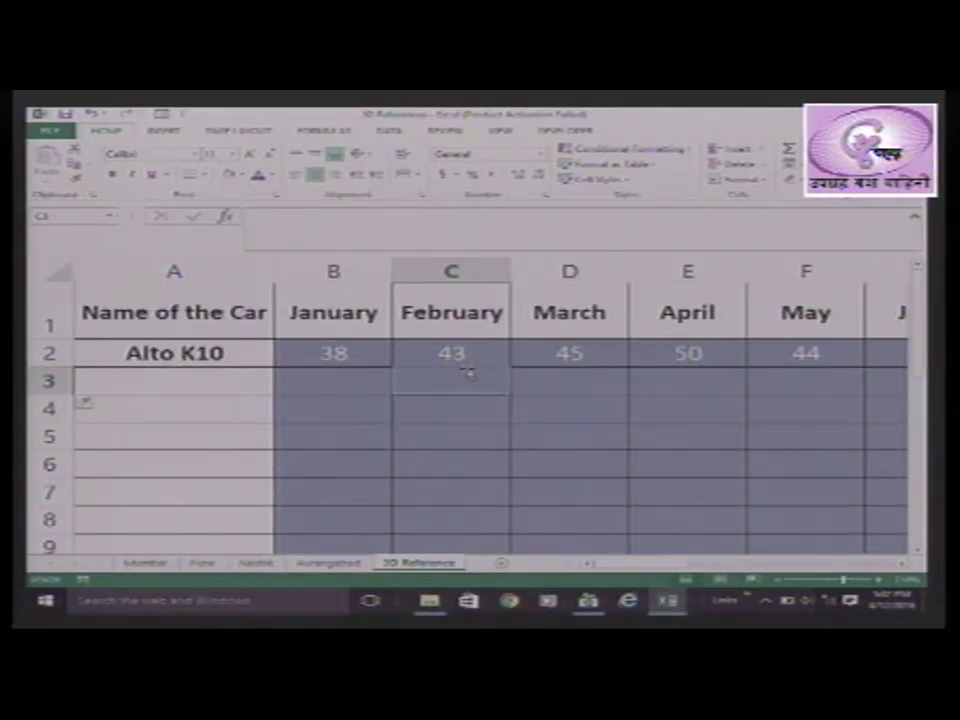
key(Left)
key(Left)
key(Down)
key(Down)
key(Down)
key(Down)
key(Down)
key(Down)
key(Down)
key(Down)
key(Down)
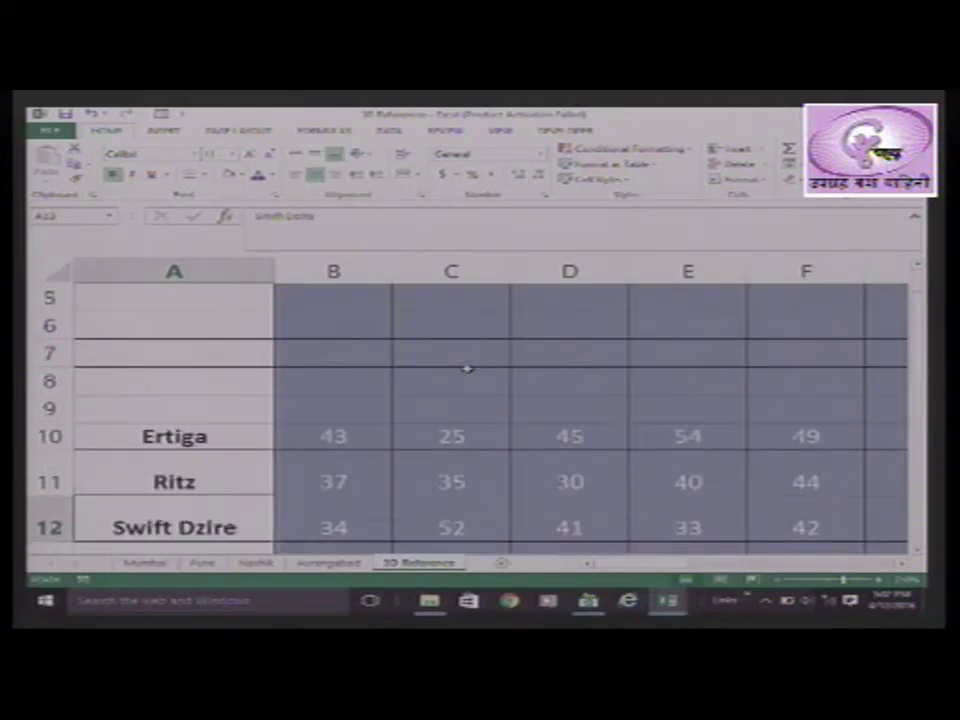
key(Up)
key(Up)
key(Up)
key(Up)
key(Up)
key(Up)
key(Up)
key(Up)
key(Up)
key(Up)
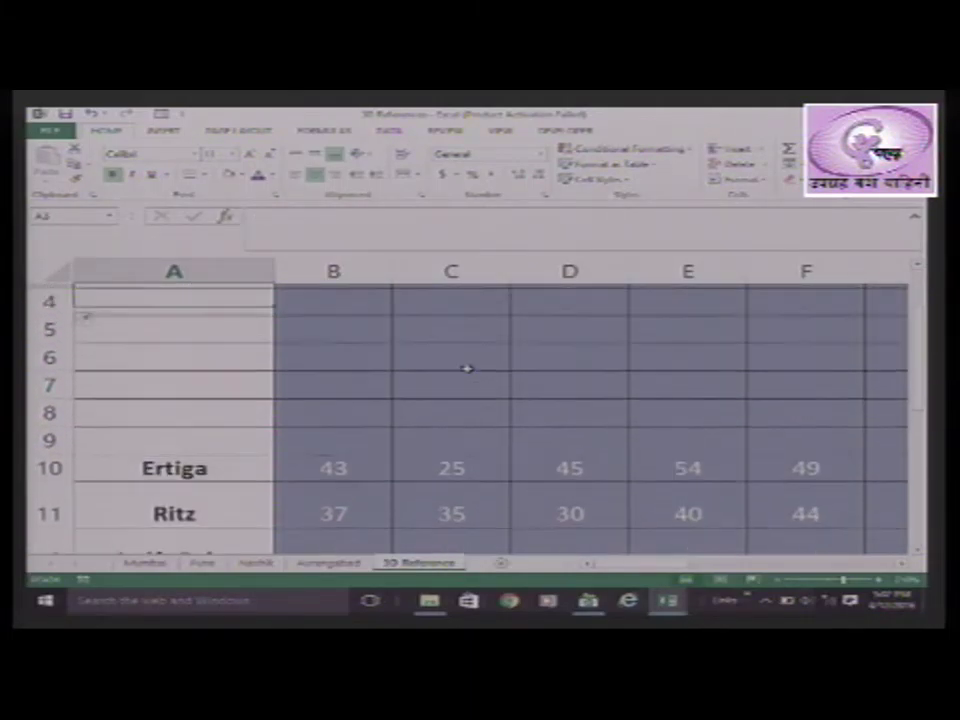
key(Down)
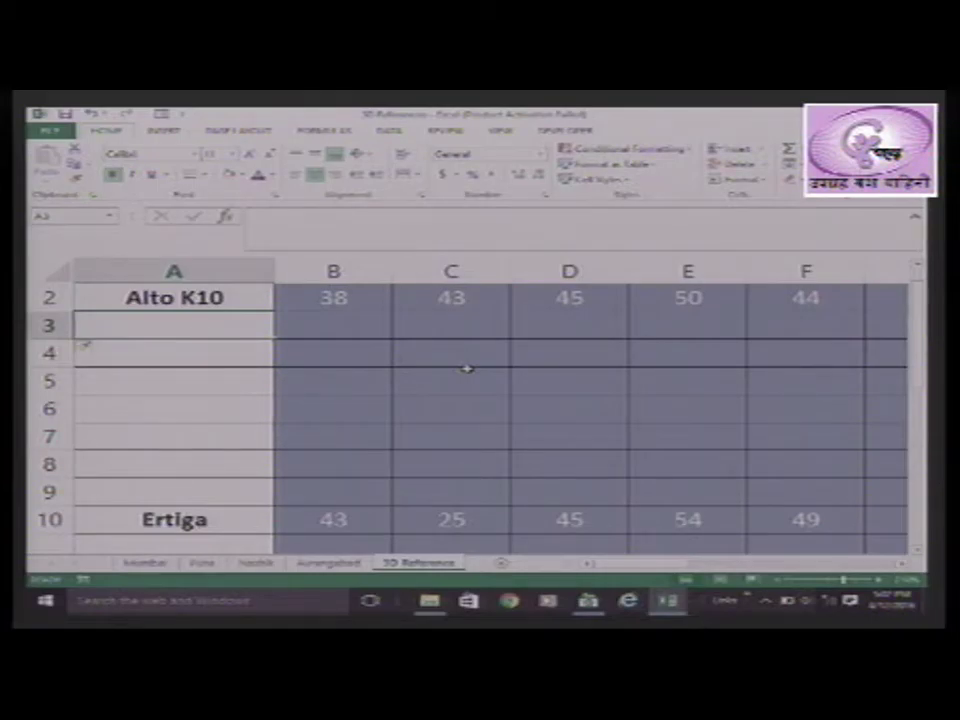
Select the blank rows 3 to 9 between Alto K10 and Ertiga, and release the selection
key(shift+space)
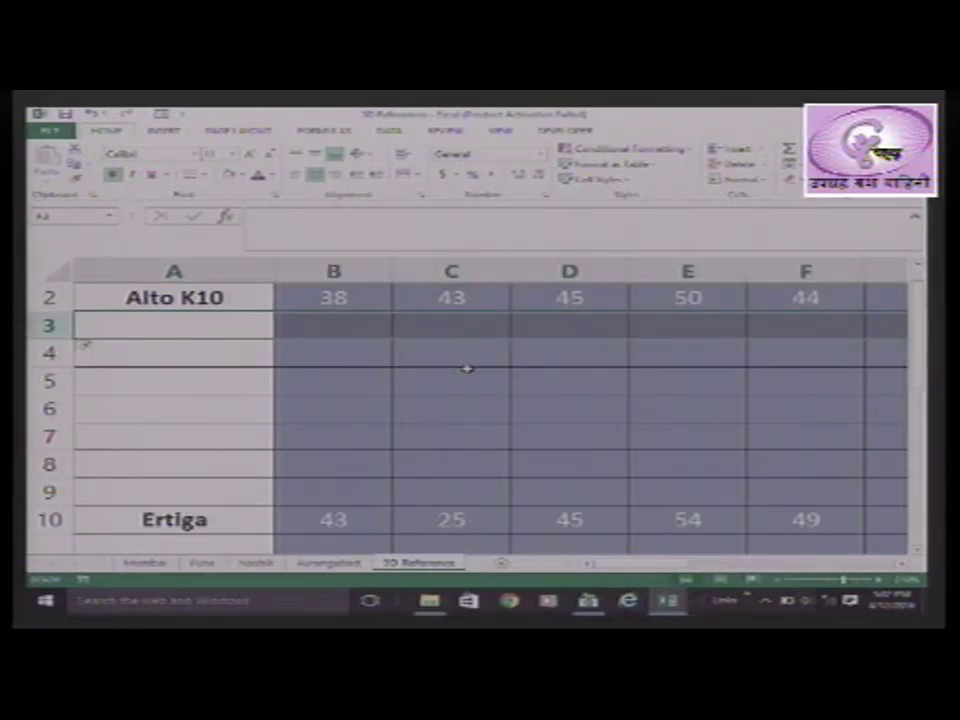
key(shift+Down)
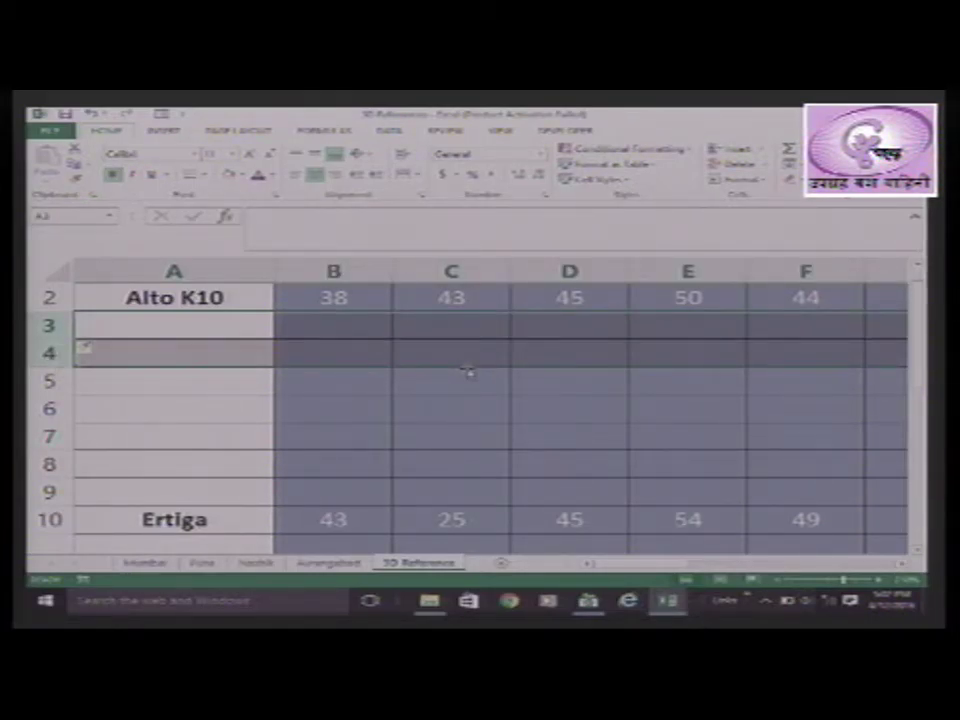
key(shift+Down)
key(shift+Down)
key(shift+Down)
key(shift+Down)
key(shift+Down)
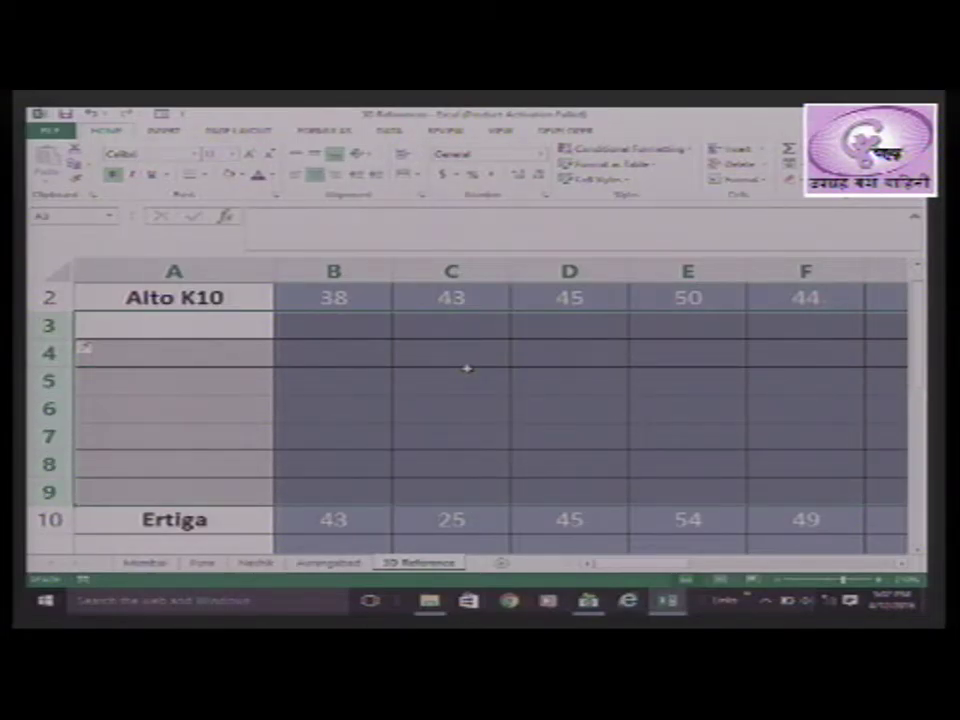
key(Up)
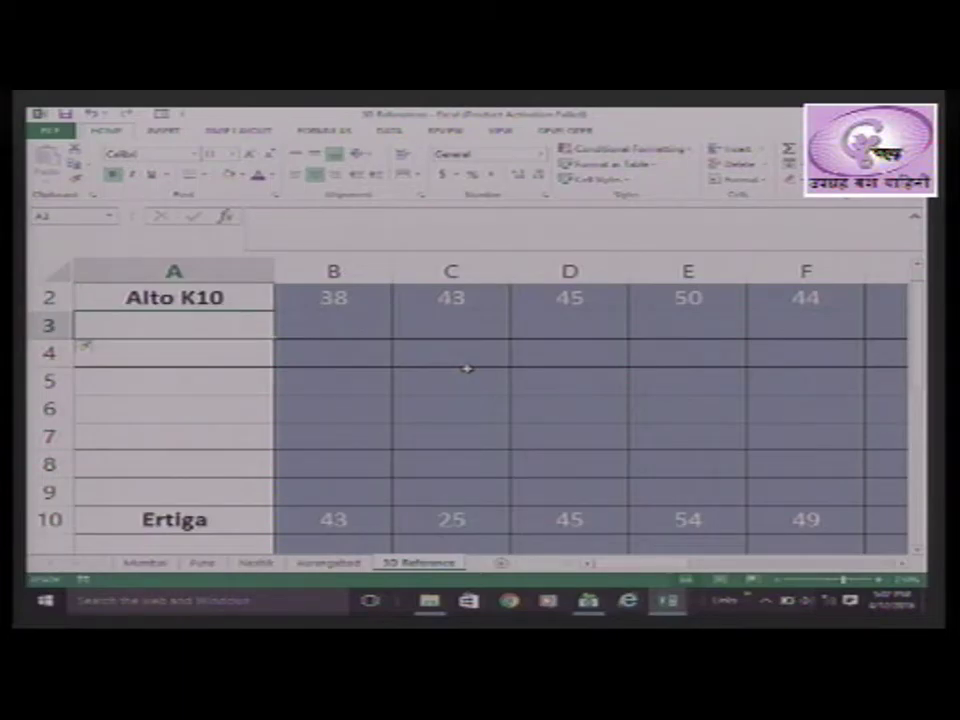
Select the blank rows 3 and 4 and delete two rows at a time, three times in succession
key(shift+Down)
key(Up)
key(Down)
key(shift+space)
key(shift+Down)
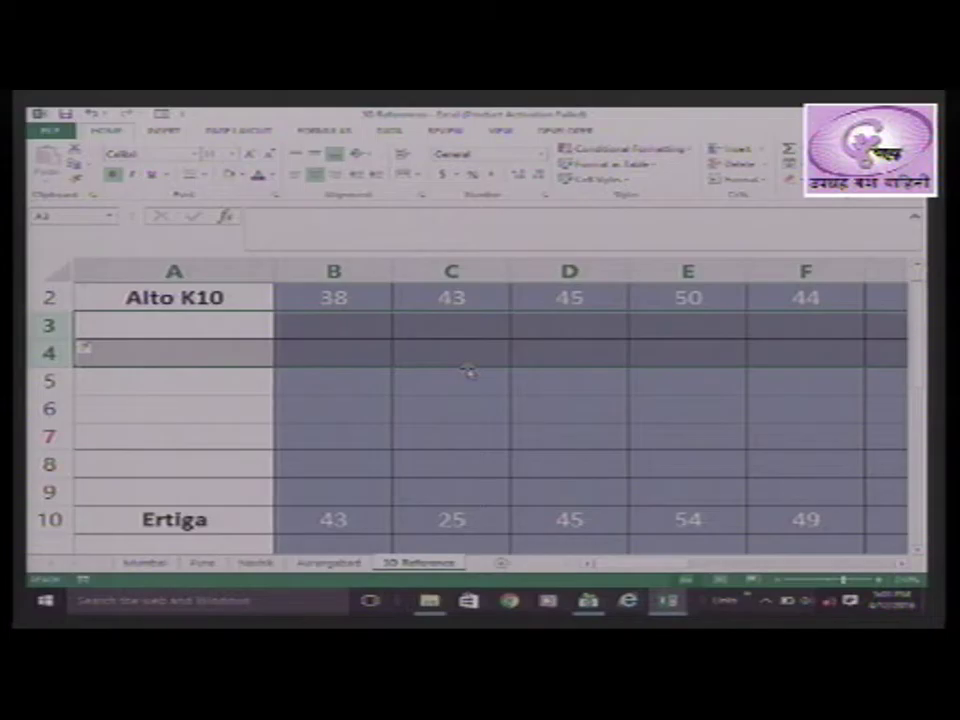
key(ctrl+minus)
key(ctrl+minus)
key(ctrl+minus)
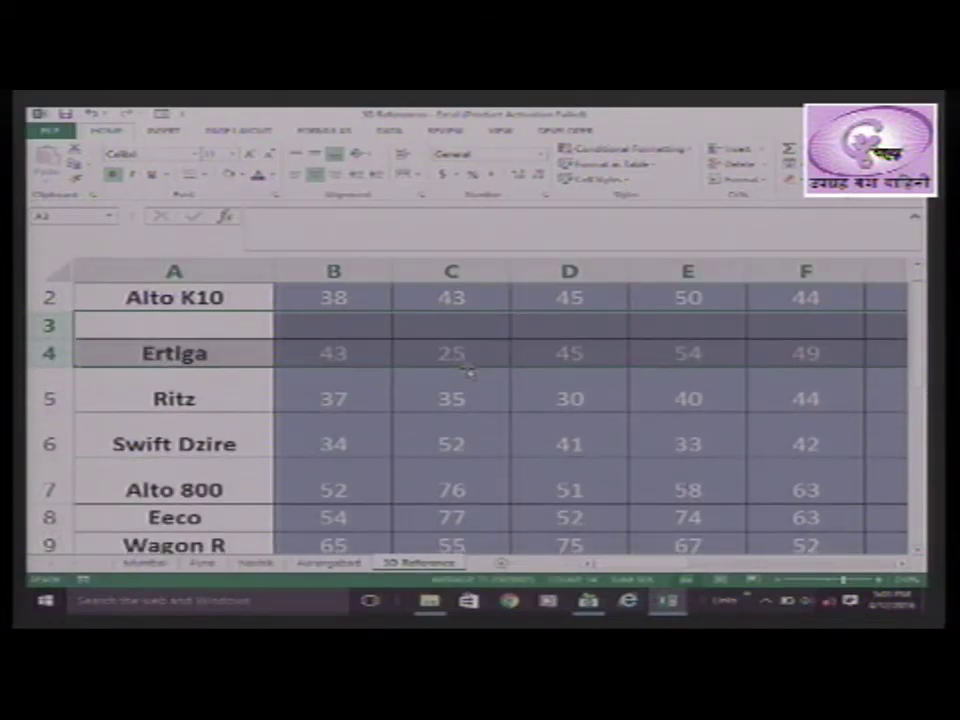
Delete the remaining blank row 3 between Alto K10 and Ertiga
click(467, 370)
key(shift+space)
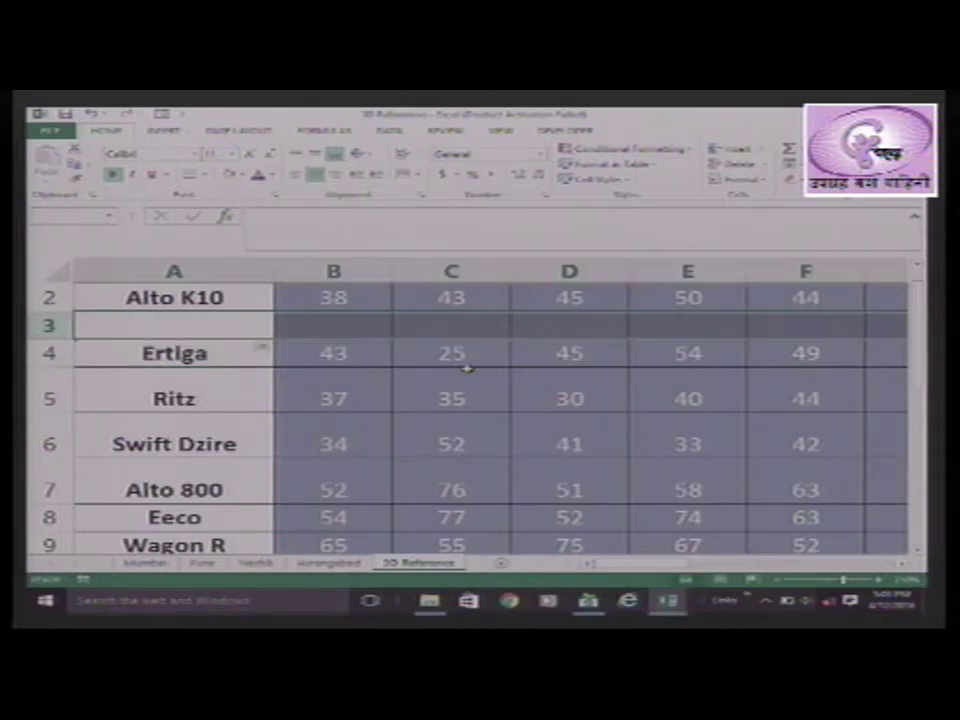
key(ctrl+minus)
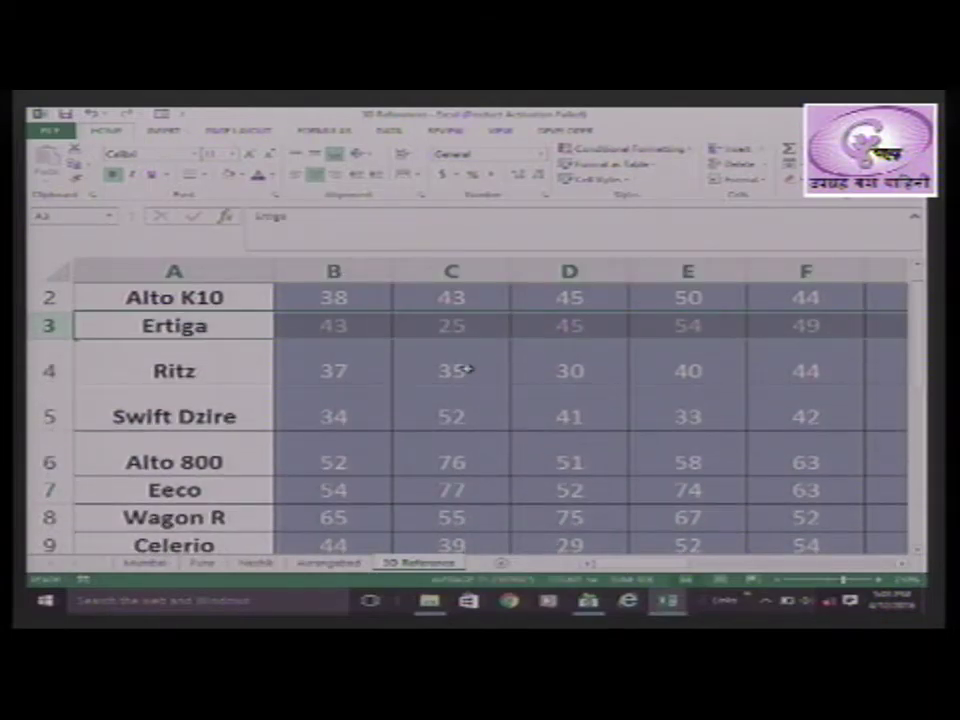
Enter the text "I love Microsoft Excel" in cell B18, two rows below the Total row
key(Down)
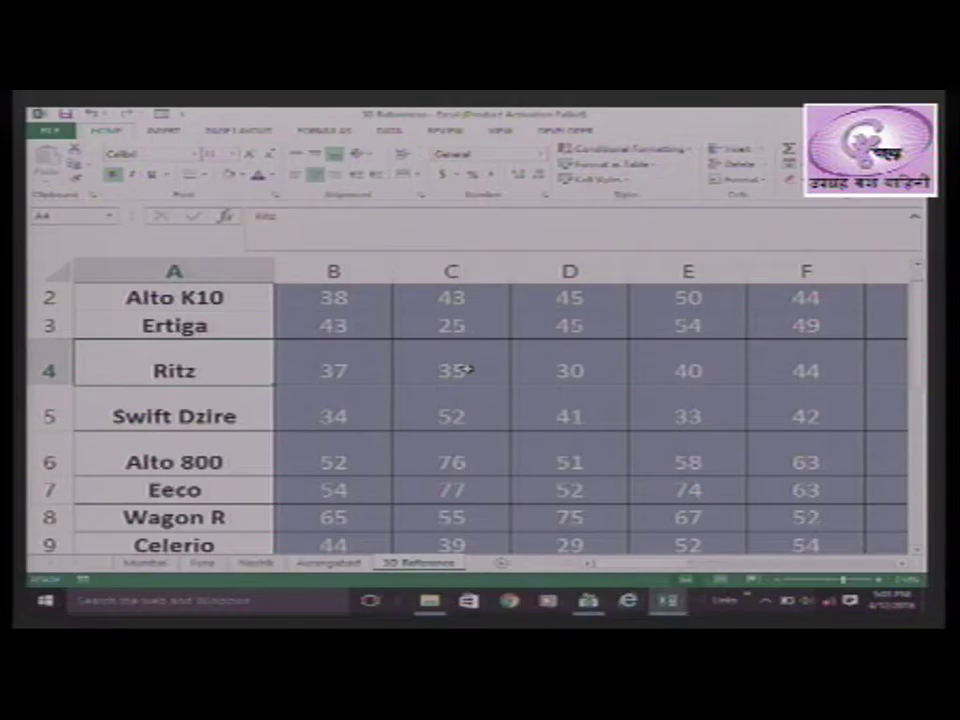
key(Down)
key(Down)
key(Down)
key(Down)
key(Down)
key(Down)
key(Down)
key(Down)
key(Down)
key(Down)
key(Down)
key(Down)
key(Down)
key(Down)
key(Down)
key(Down)
key(Down)
key(Up)
key(Down)
key(Up)
key(Right)
key(Right)
key(Up)
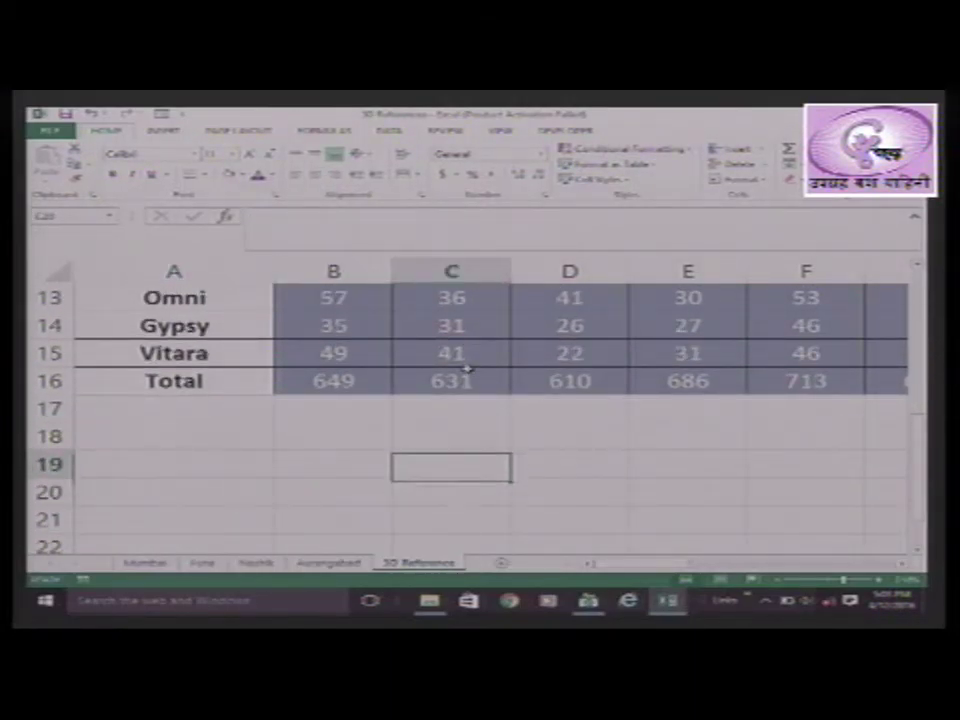
key(Up)
key(Left)
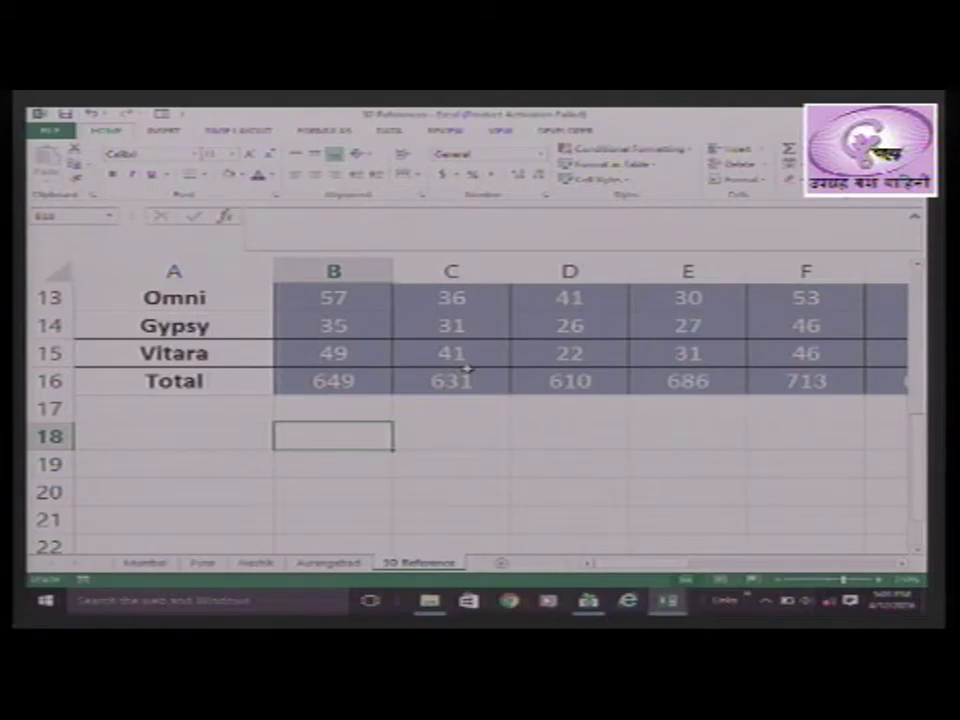
text(I love M)
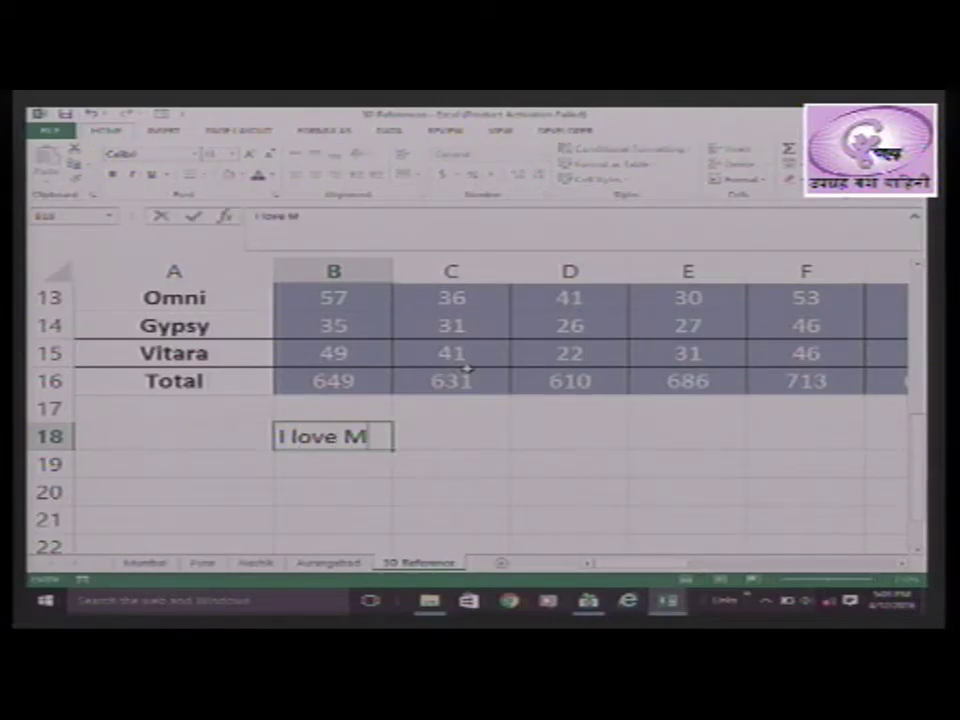
text(icrosoft Ece)
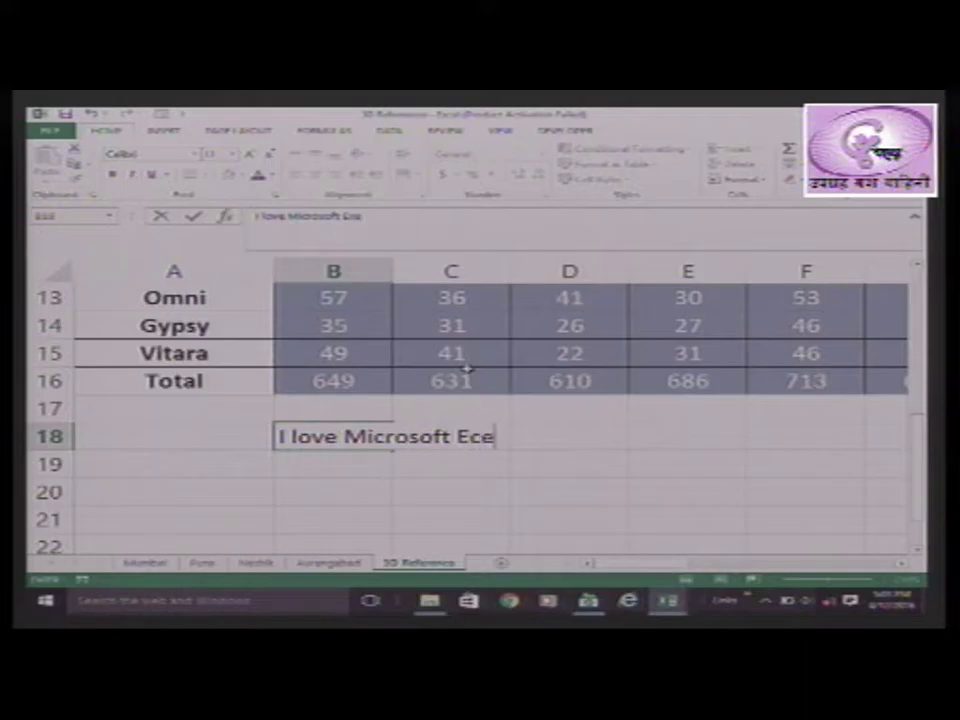
key(BackSpace)
key(BackSpace)
text(xcel)
key(Return)
Enter the text "I love it too much" in cell C18, beside the first sentence
key(Up)
key(Right)
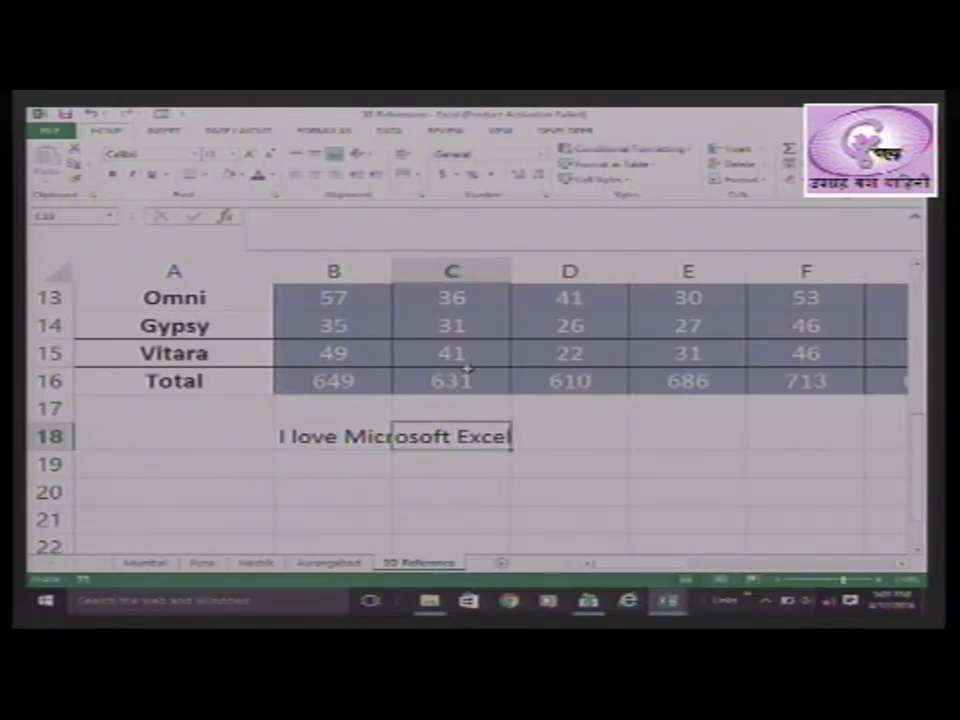
text(I love)
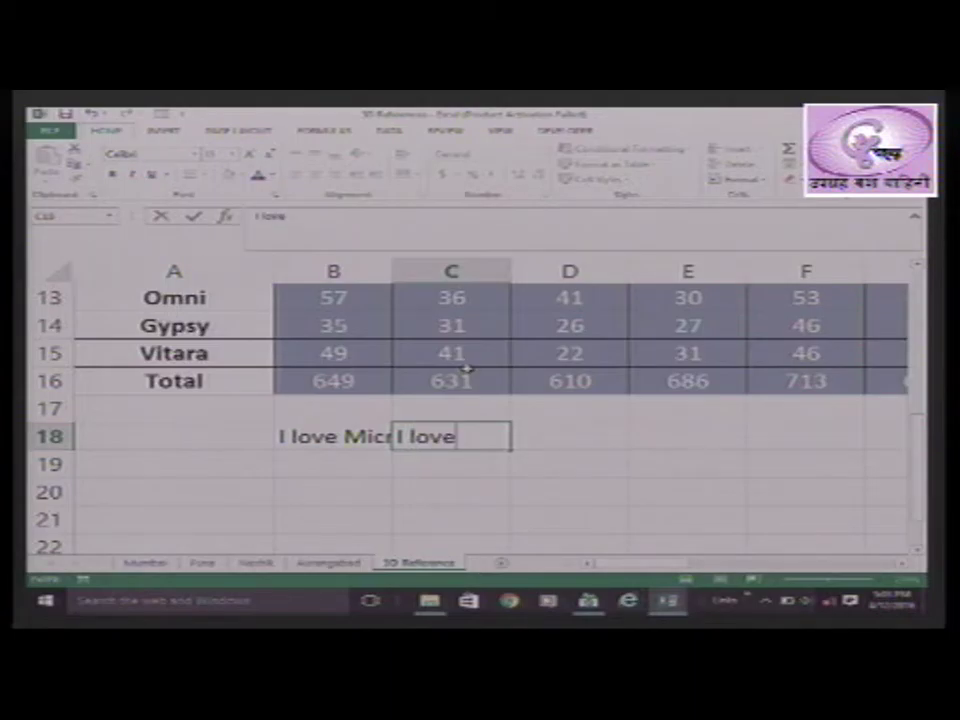
text( it too much)
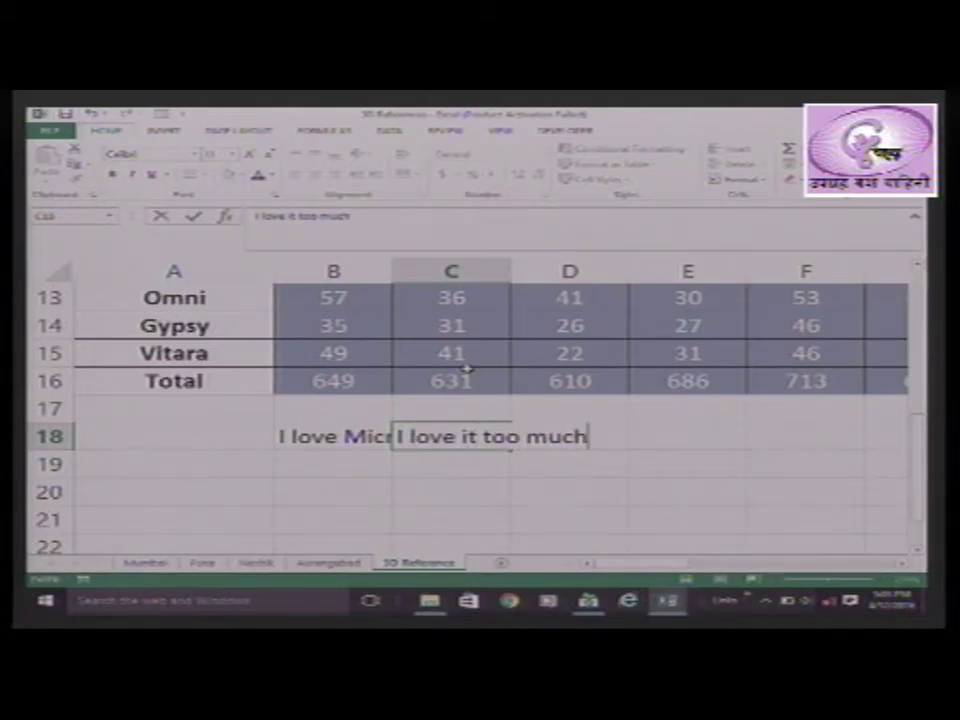
key(Return)
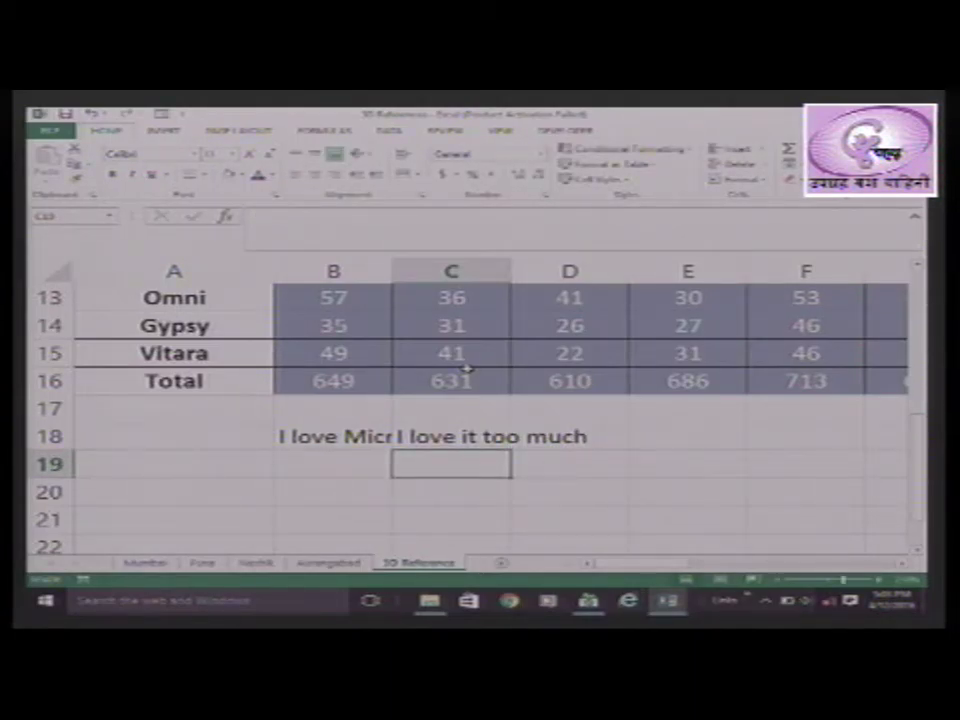
Compare how the texts in B18 and C18 display in their cells with the full B18 content in the formula bar
click(347, 437)
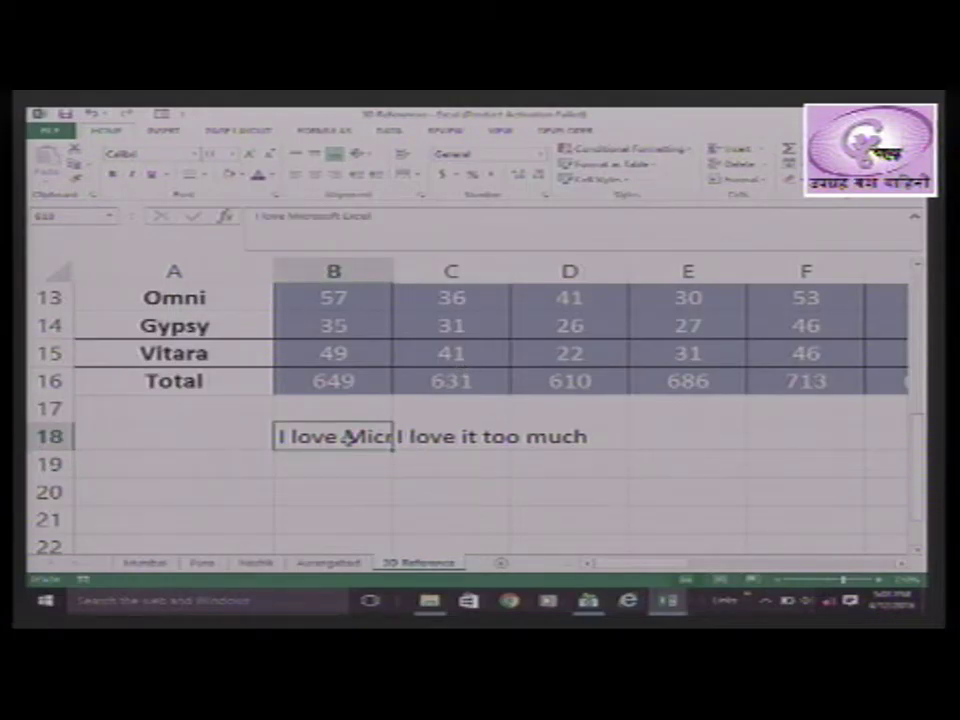
click(487, 470)
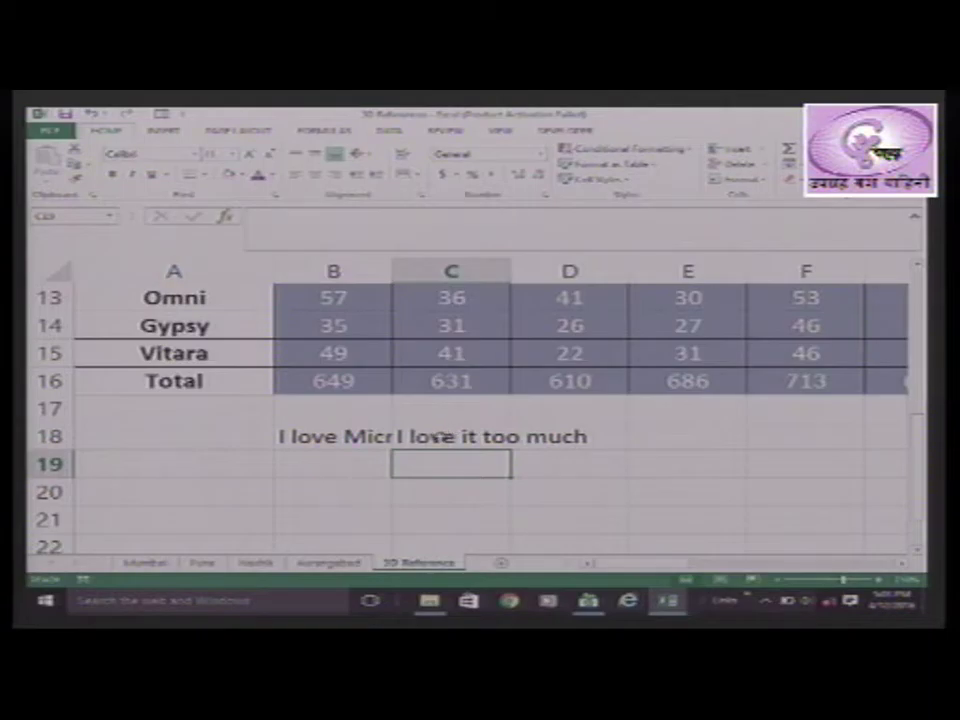
click(437, 439)
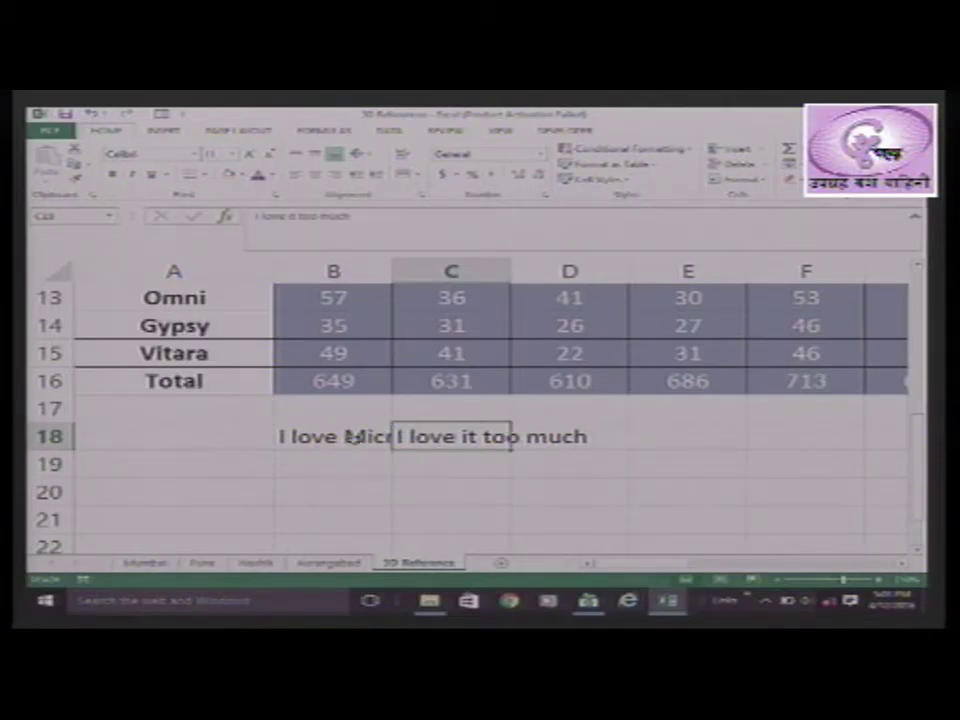
click(313, 437)
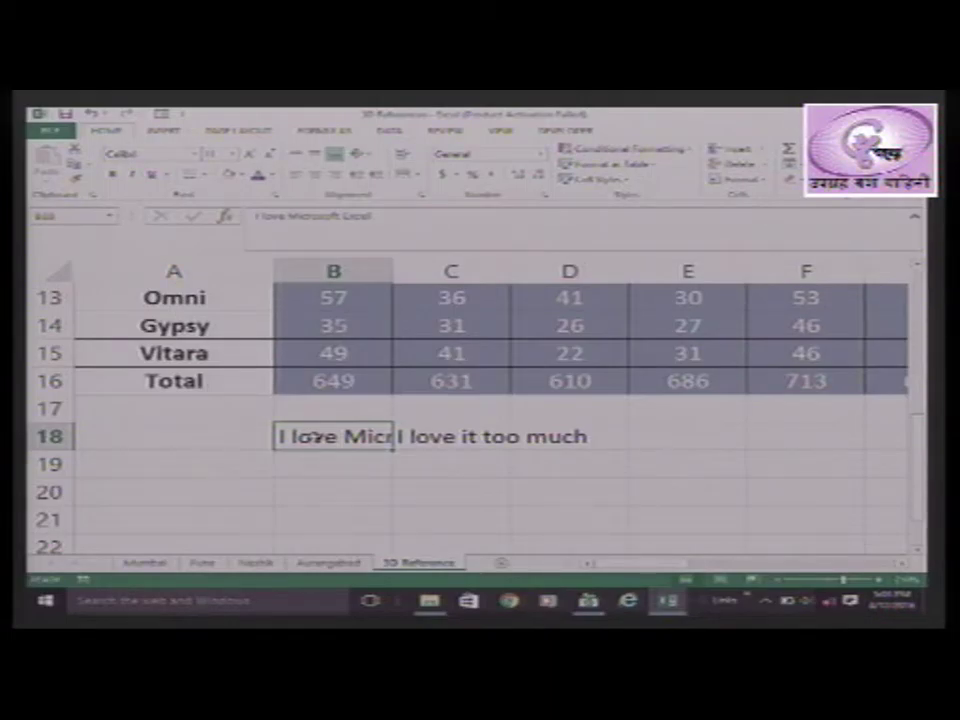
drag(253, 214, 372, 214)
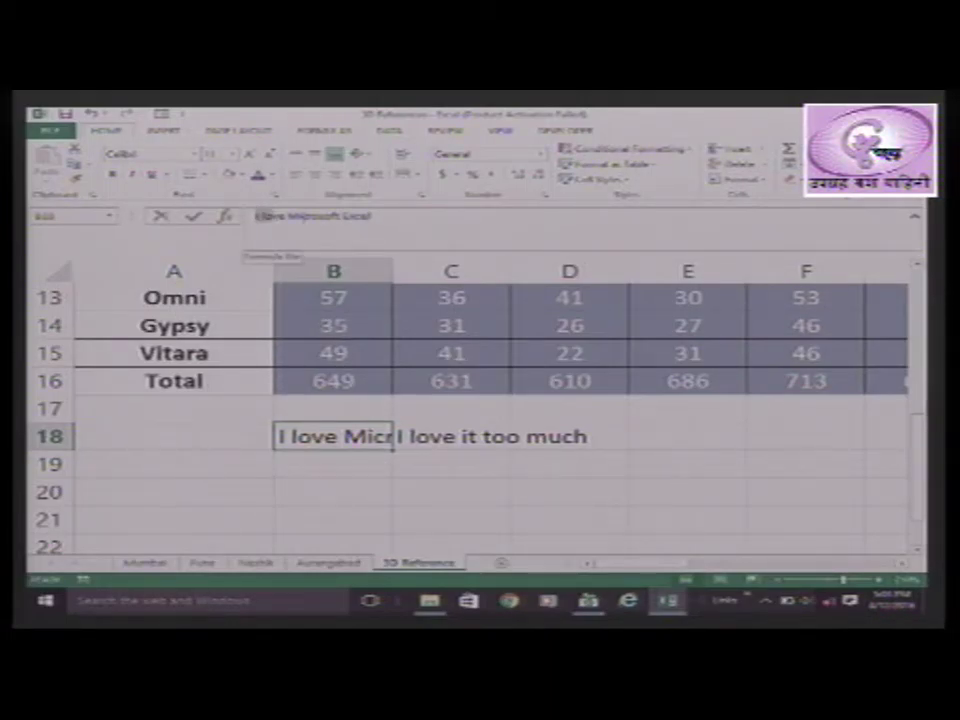
click(341, 507)
click(347, 437)
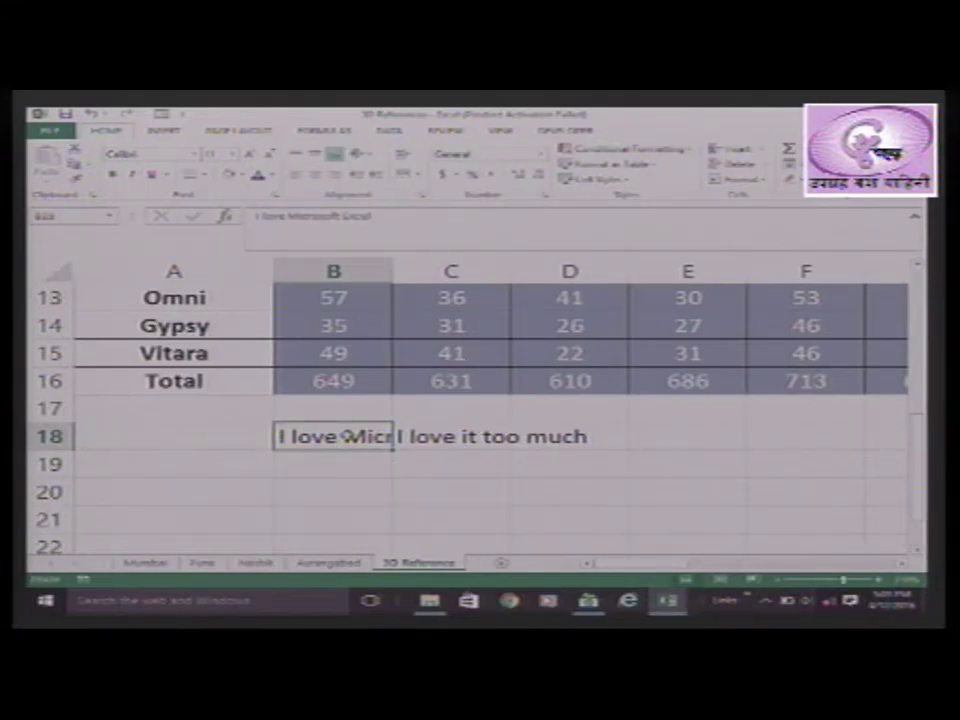
AutoFit the widths of columns B and C to their contents and check the two texts in row 18
double_click(393, 273)
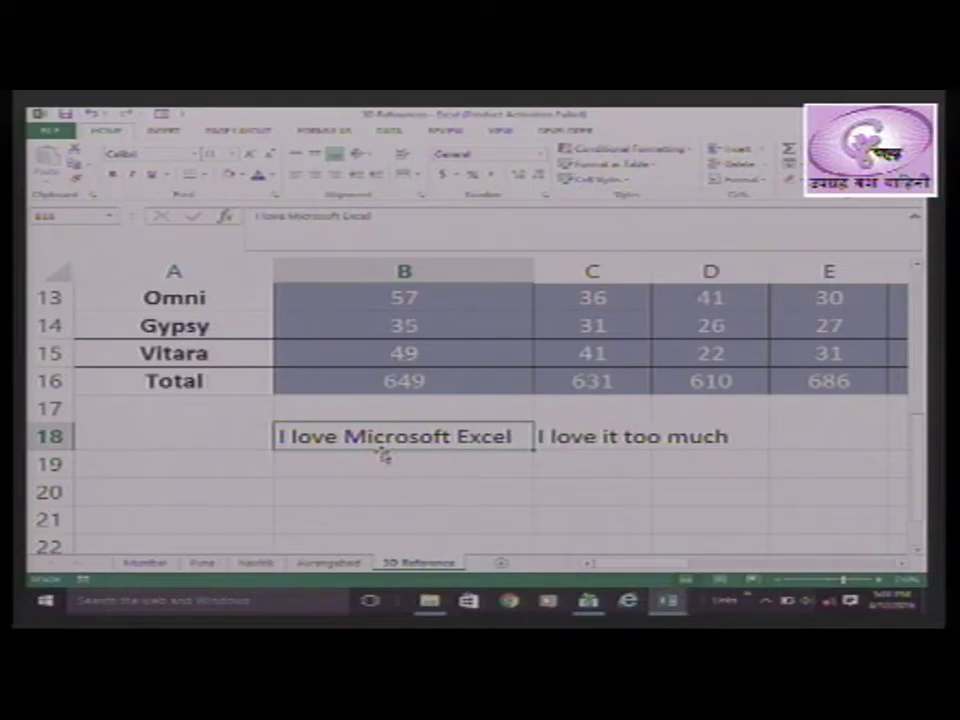
double_click(651, 268)
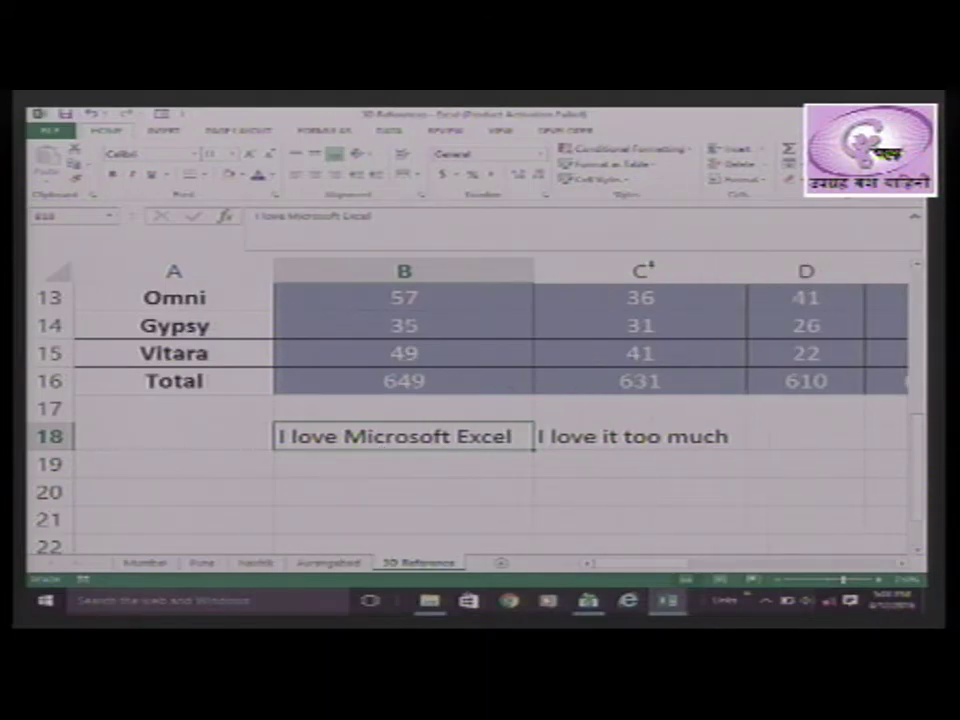
click(628, 444)
click(343, 436)
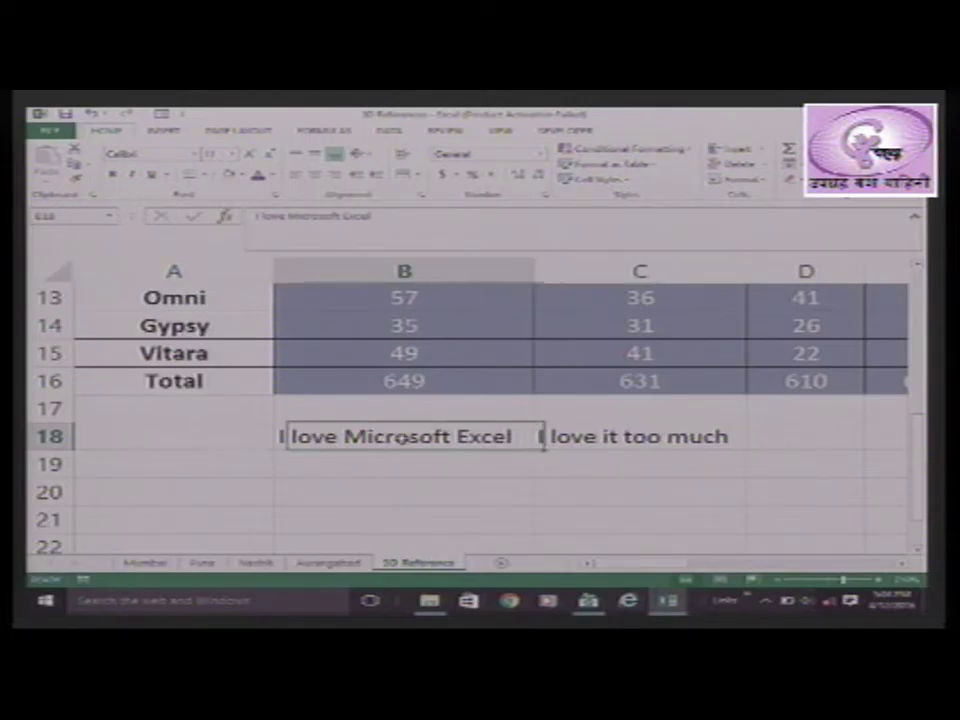
click(592, 440)
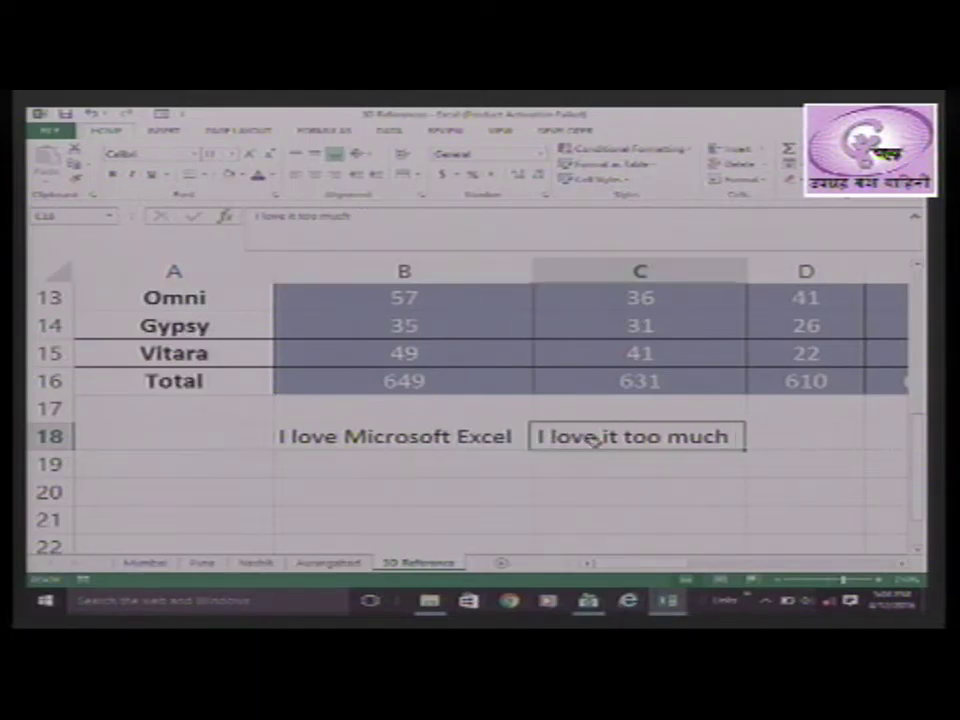
click(443, 436)
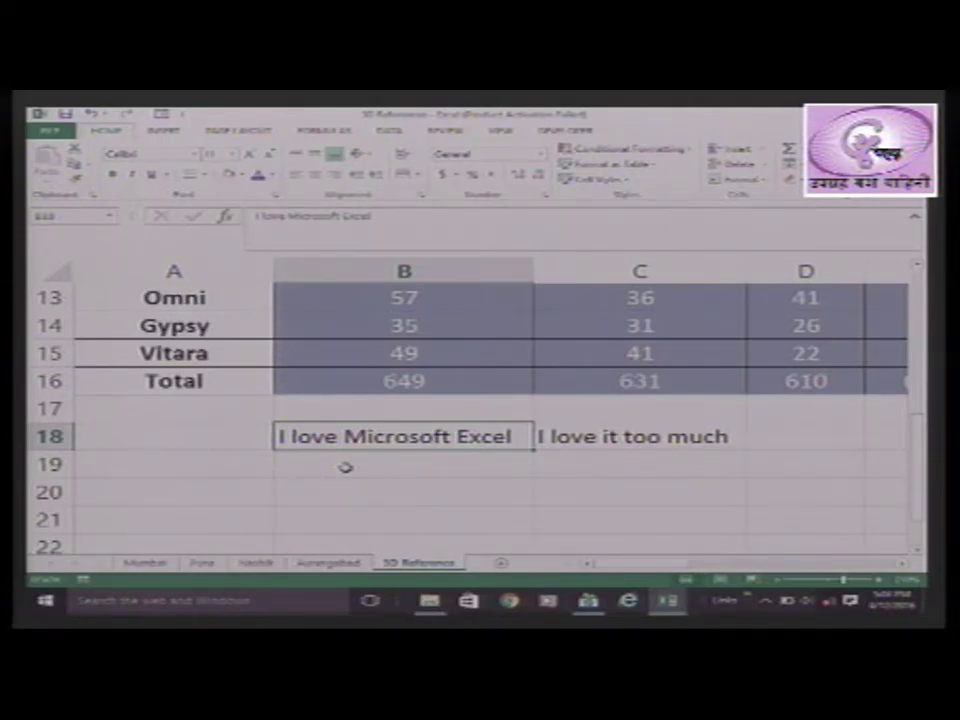
Go through the Mumbai, Pune, Nashik, Aurangabad and 3D Reference sheets in turn
click(150, 565)
click(202, 565)
click(256, 565)
click(318, 565)
click(422, 565)
Add four new blank worksheets after the 3D Reference sheet
click(501, 563)
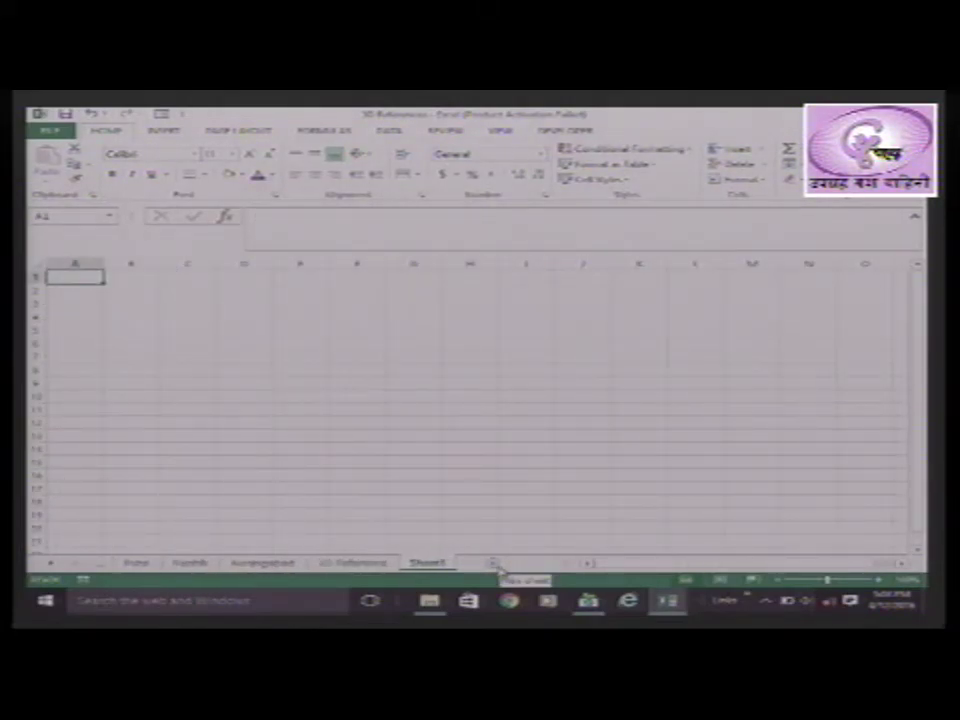
click(498, 565)
click(499, 565)
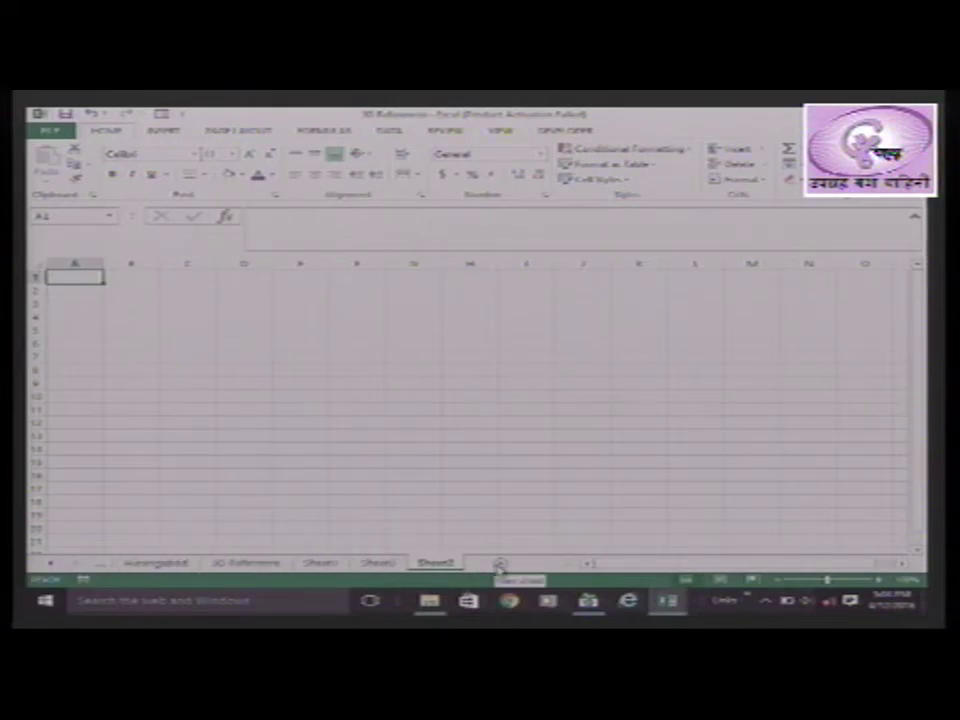
click(499, 565)
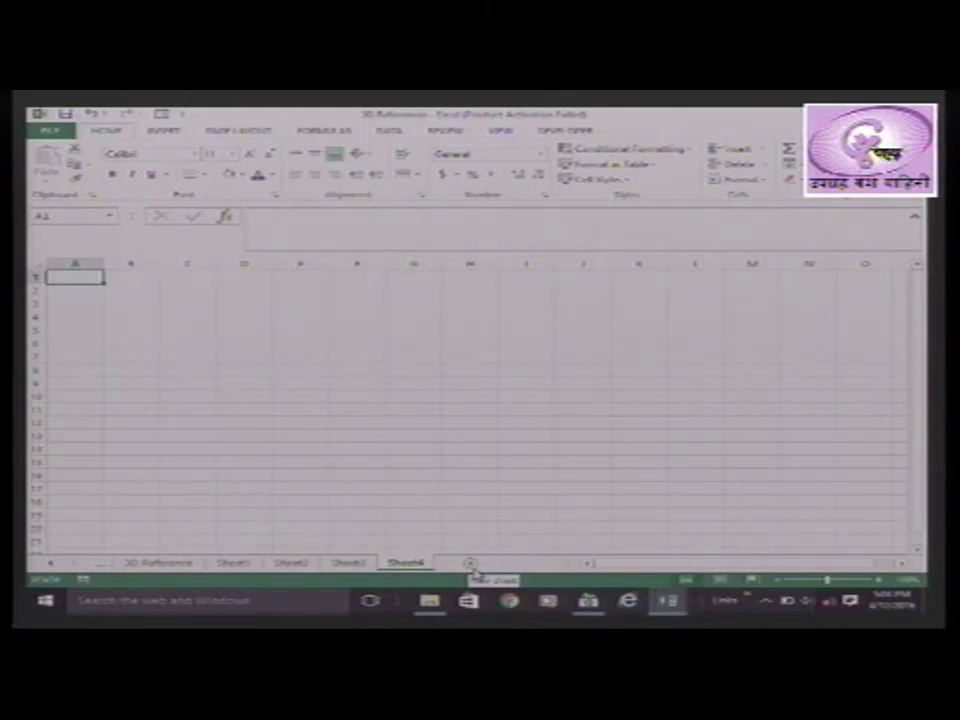
Insert seven more blank worksheets, one at a time, each before the active sheet, starting from Sheet4
click(470, 565)
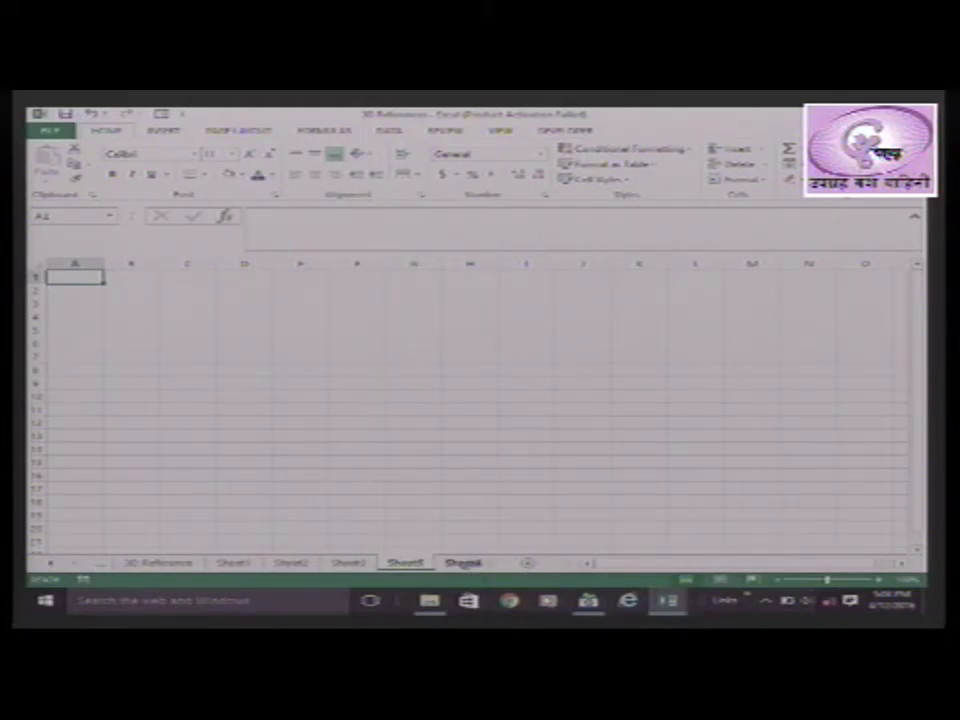
key(shift+F11)
key(shift+F11)
key(shift+F11)
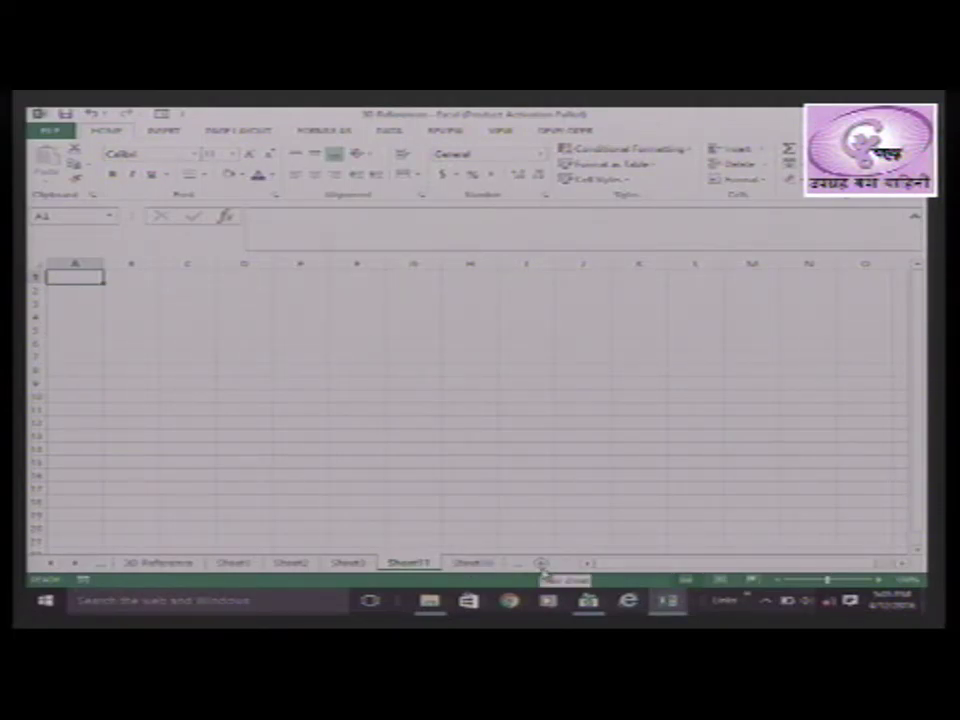
Review the workbook's sheets in turn from 3D Reference through Sheet1 to Sheet3 and Sheet11 down to Sheet5
click(168, 563)
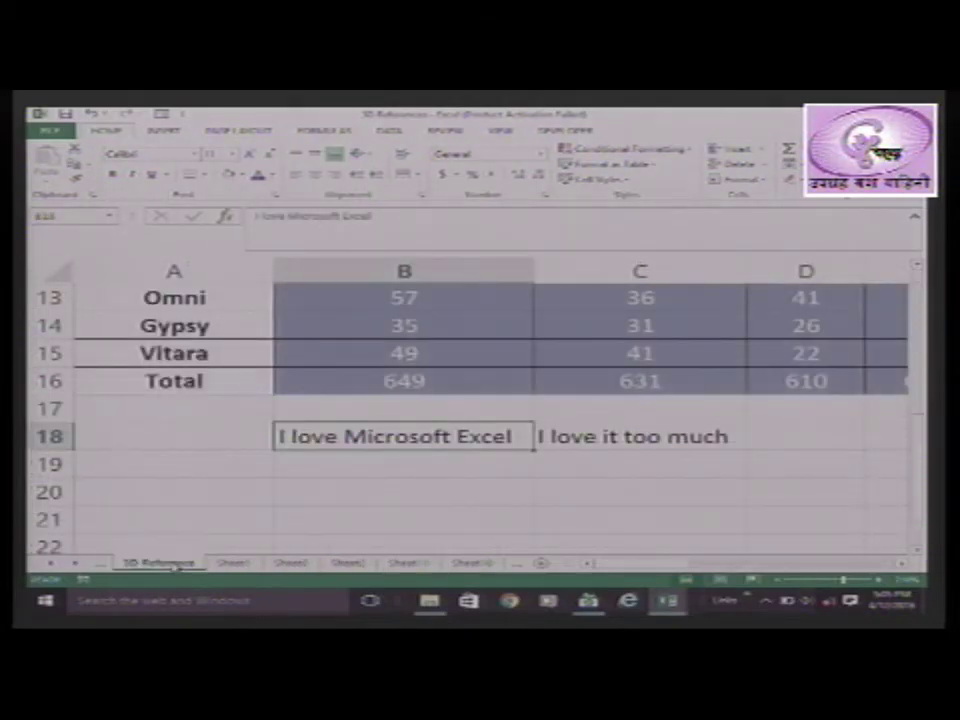
click(232, 563)
click(290, 563)
click(348, 563)
click(406, 563)
click(470, 563)
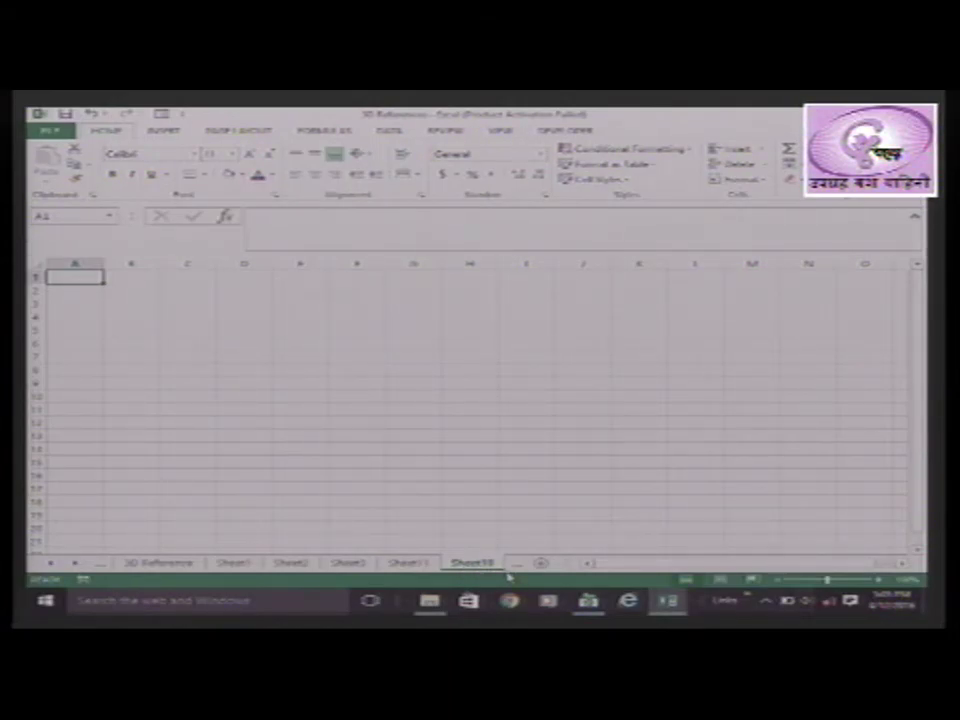
key(shift+F11)
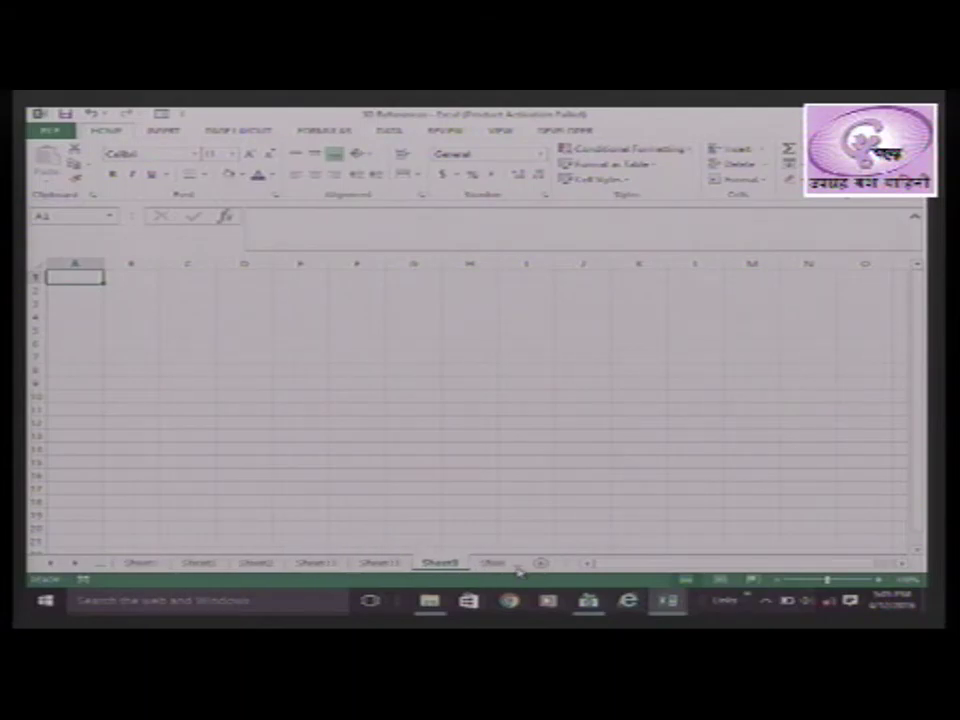
key(shift+F11)
key(shift+F11)
key(shift+F11)
key(shift+F11)
key(shift+F11)
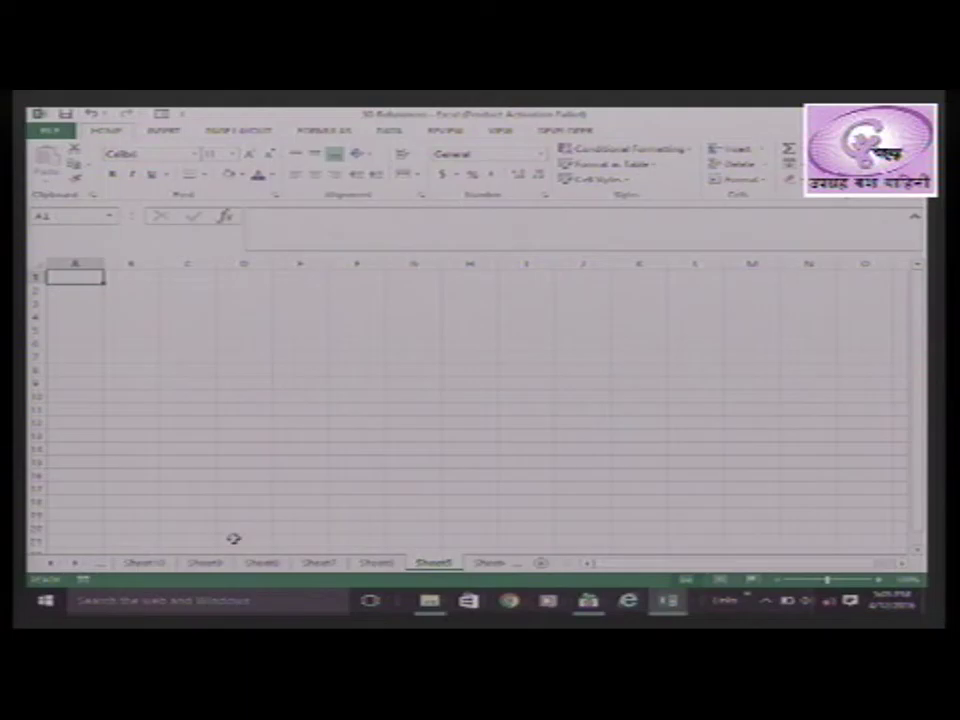
Return to Sheet11 and delete it from the workbook
click(104, 567)
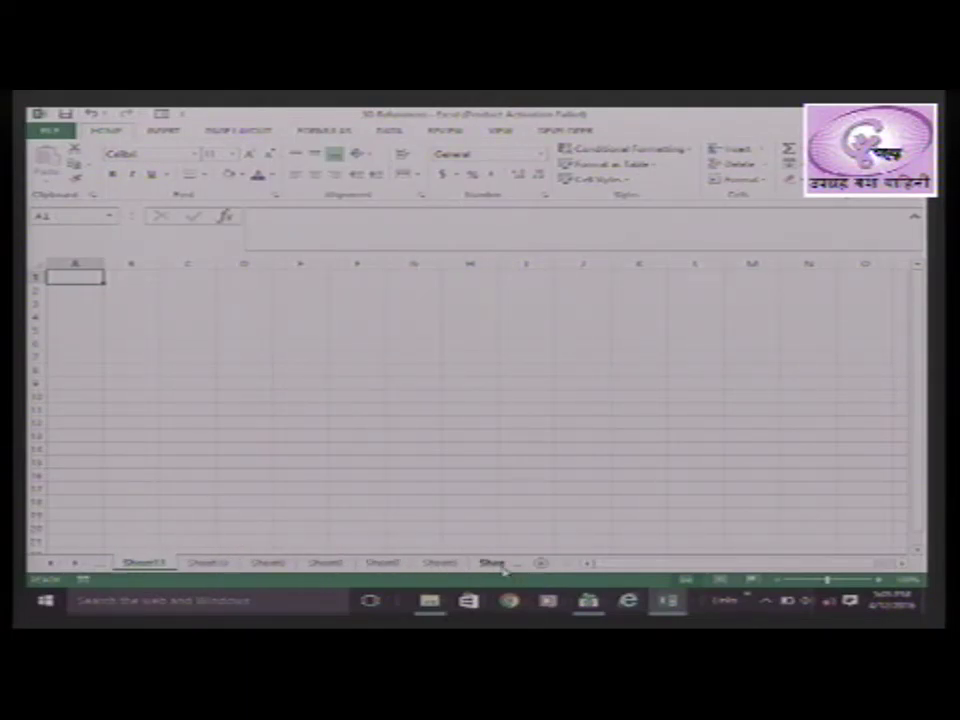
right_click(160, 564)
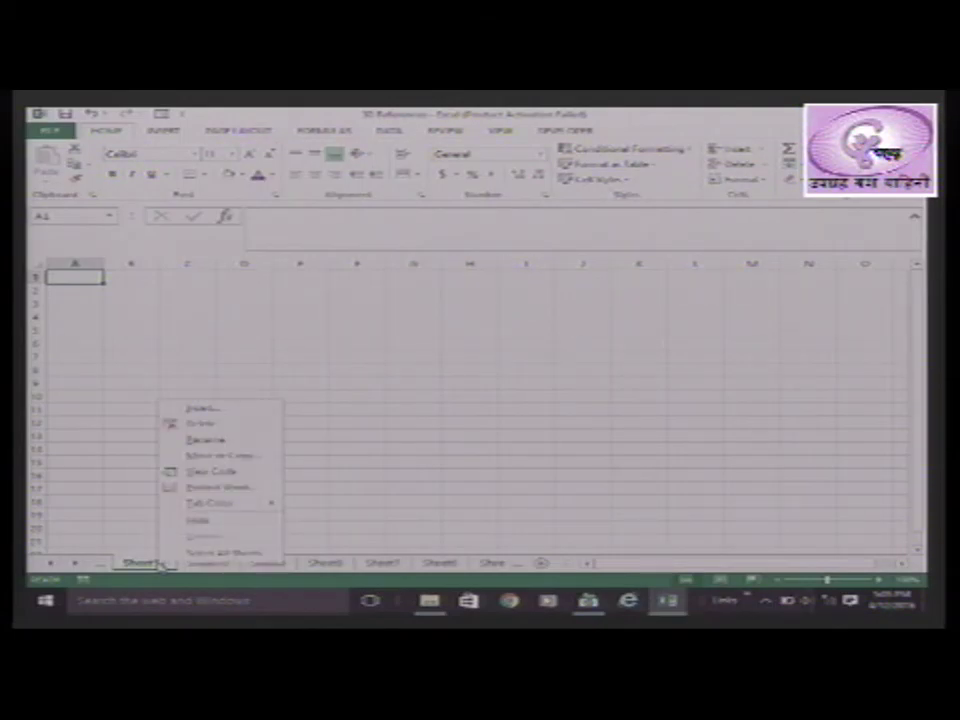
click(214, 425)
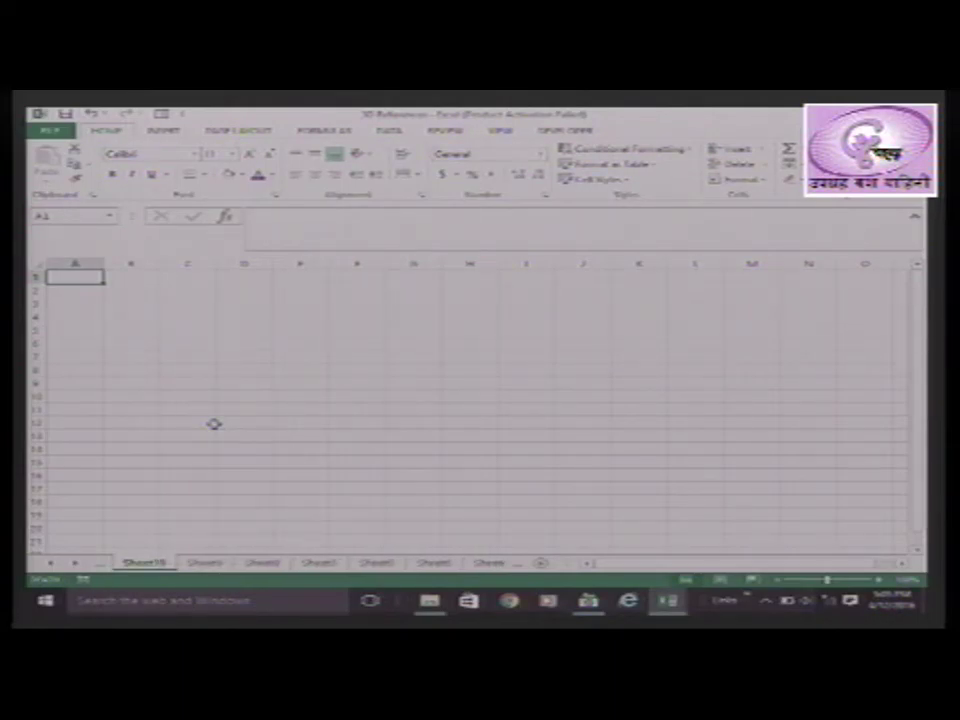
View the blank sheets Sheet9, Sheet8, Sheet7 and Sheet6 in turn
click(204, 564)
click(262, 564)
click(318, 564)
click(375, 564)
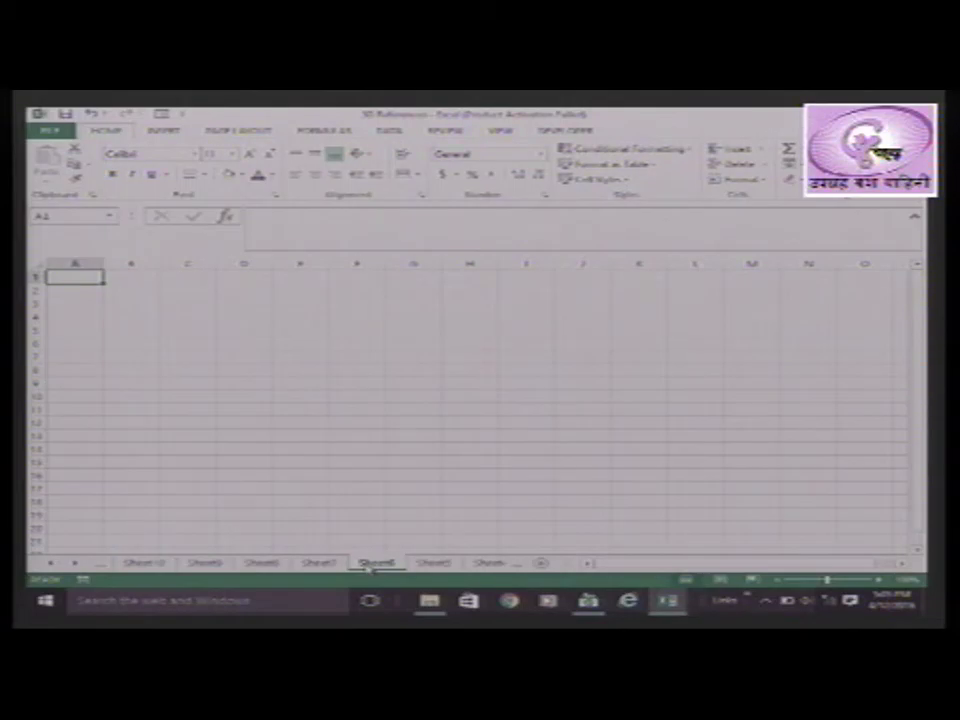
Select the blank sheets Sheet6 through Sheet10 together and delete them from the workbook
shift+click(155, 565)
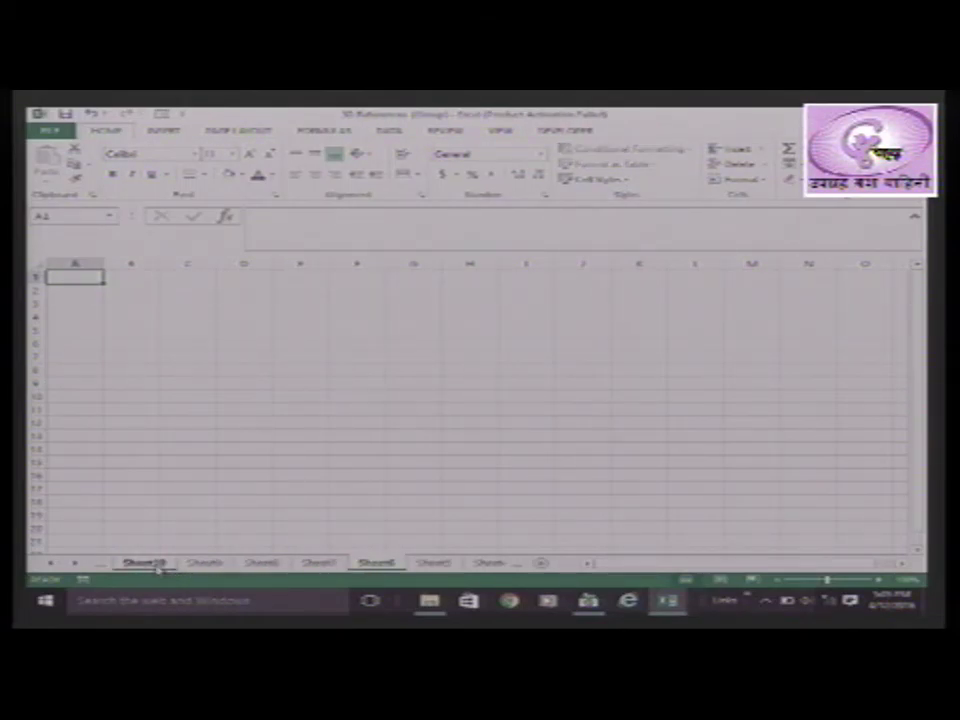
ctrl+click(200, 564)
ctrl+click(264, 565)
ctrl+click(319, 565)
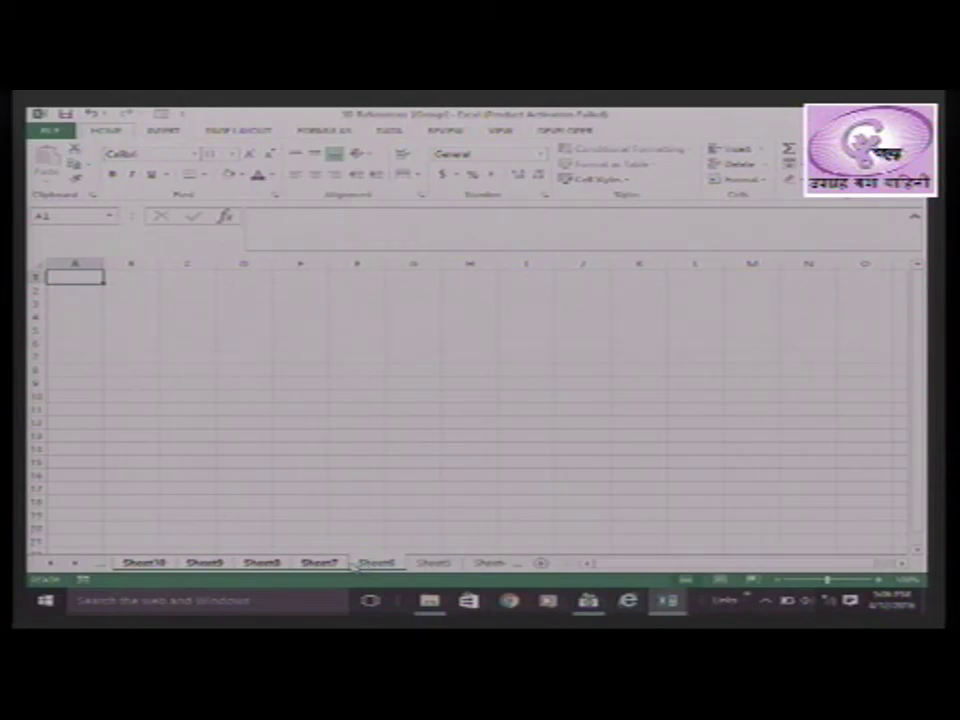
right_click(344, 566)
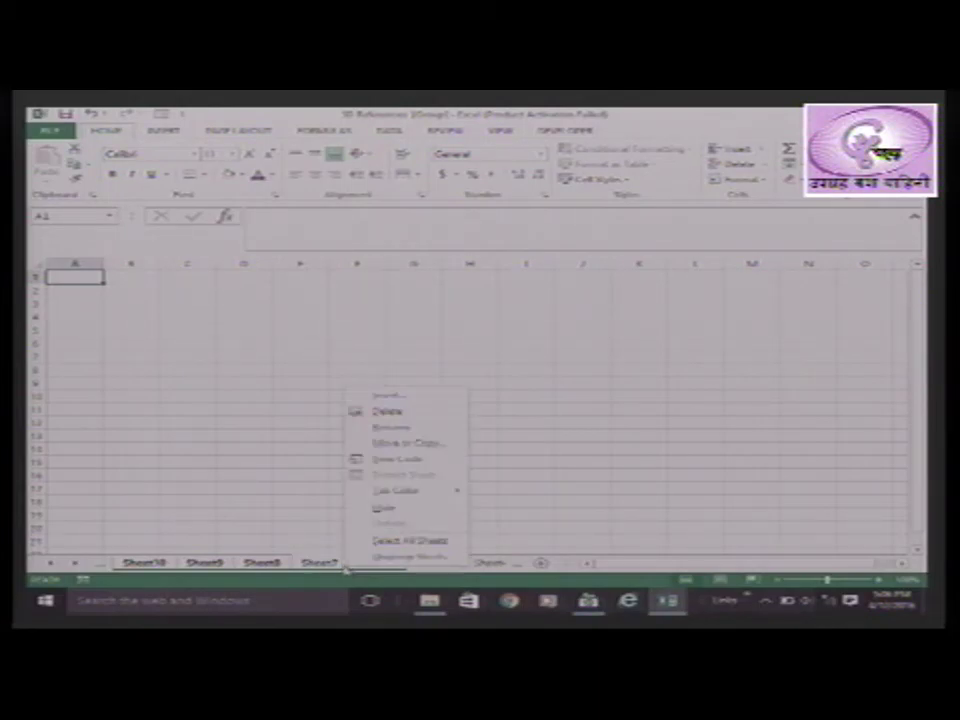
click(406, 416)
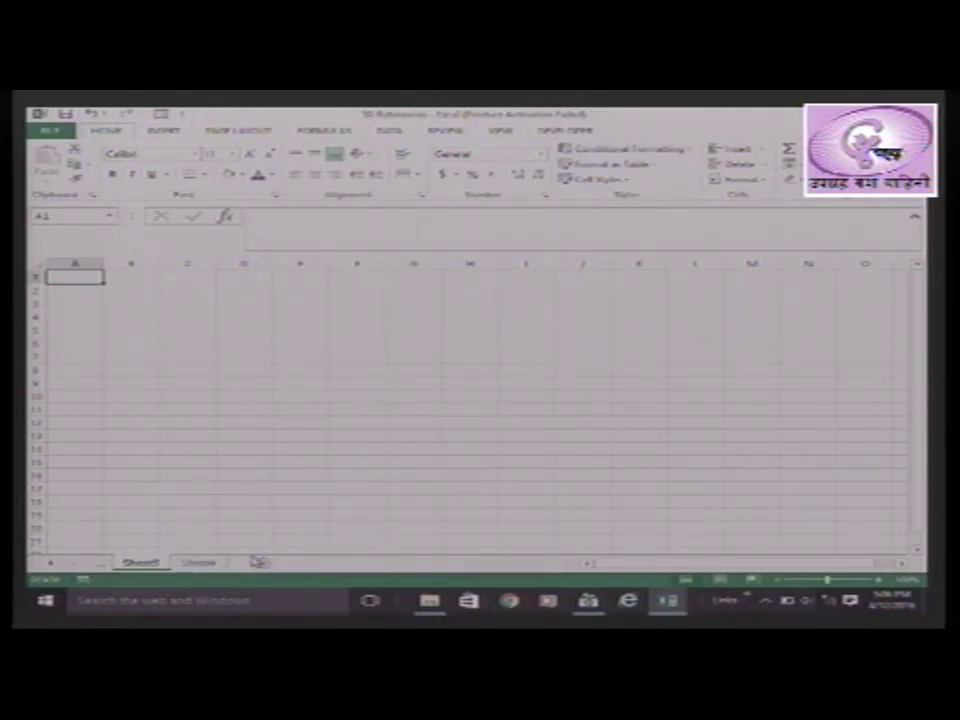
Go back through the sheets from Sheet5 to Nashik, check Sheet1, and return to the Nashik sheet
click(140, 563)
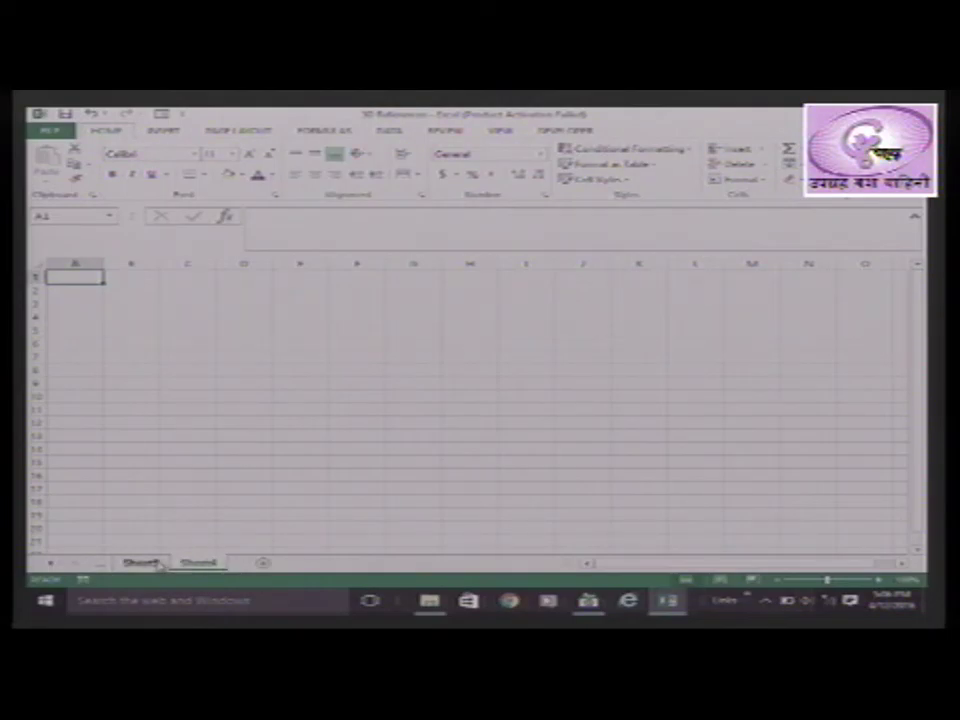
click(97, 564)
click(100, 564)
click(102, 565)
click(100, 564)
click(100, 564)
click(100, 564)
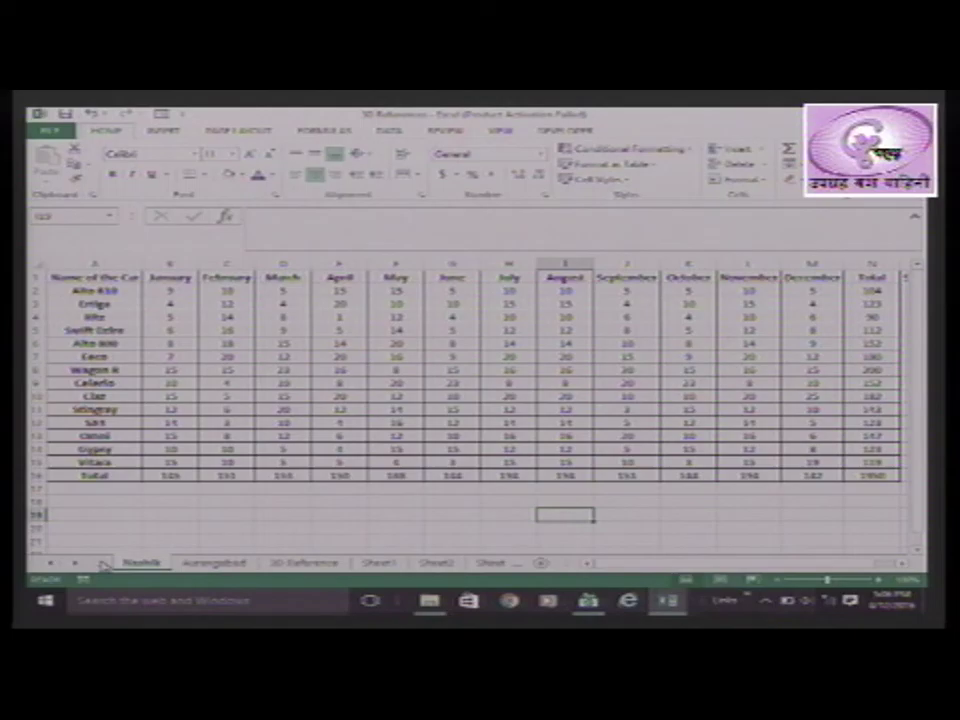
click(378, 564)
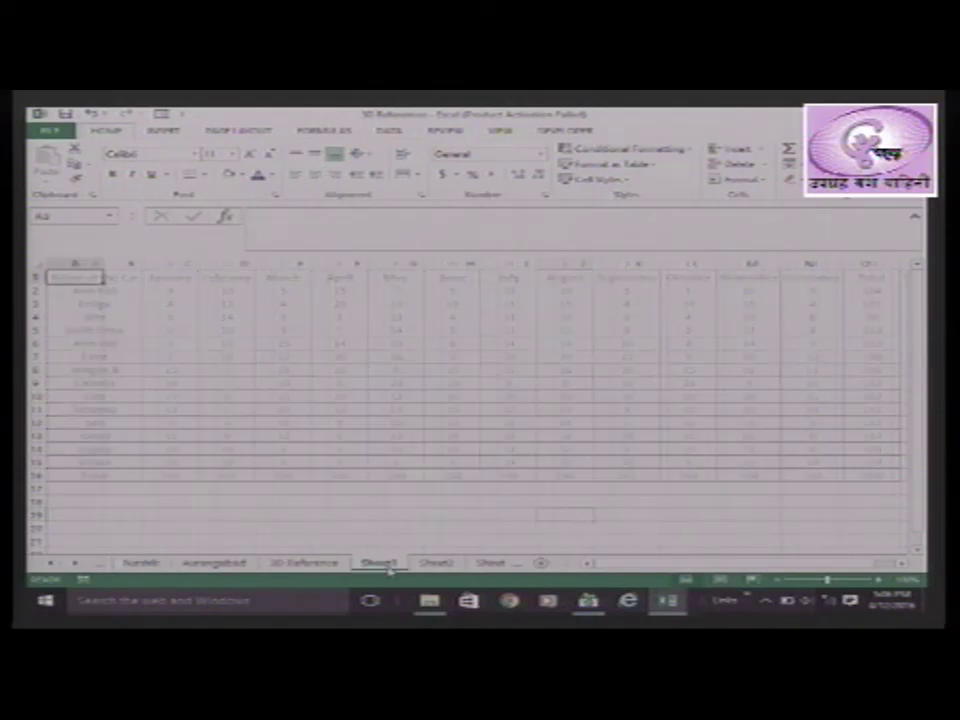
click(150, 565)
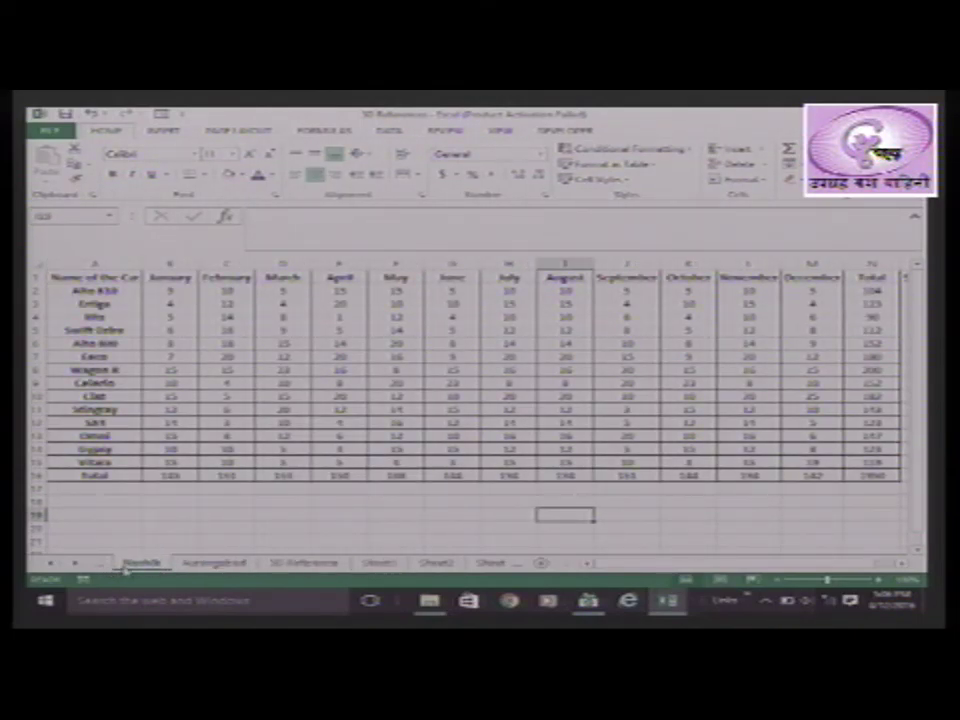
Enlarge the view of the Nashik sheet to about 220%
click(880, 580)
click(882, 581)
click(882, 581)
click(883, 582)
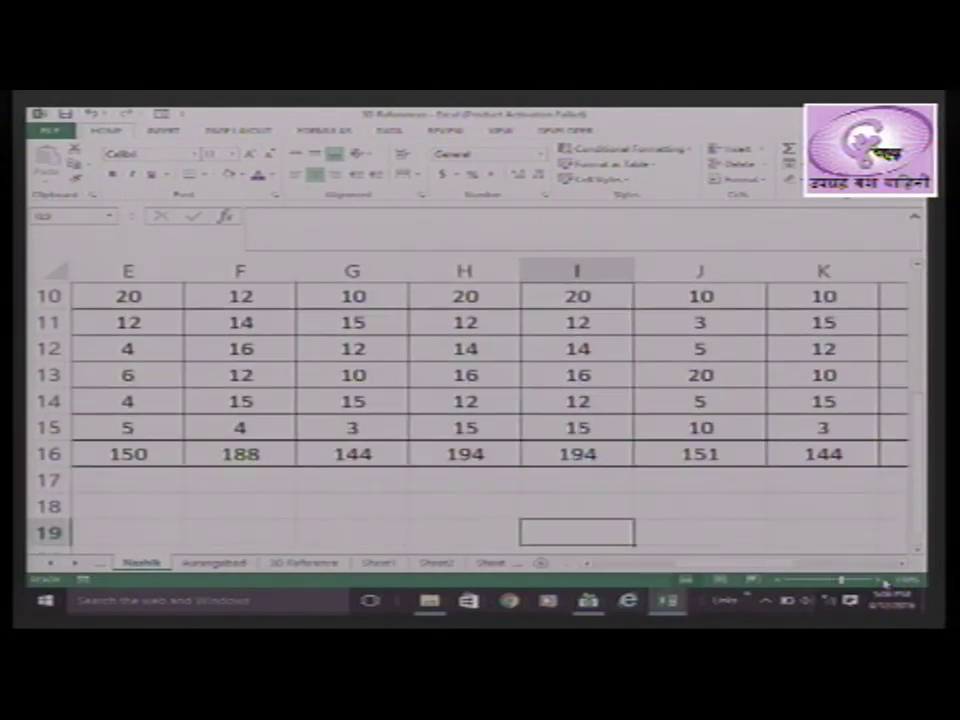
click(884, 582)
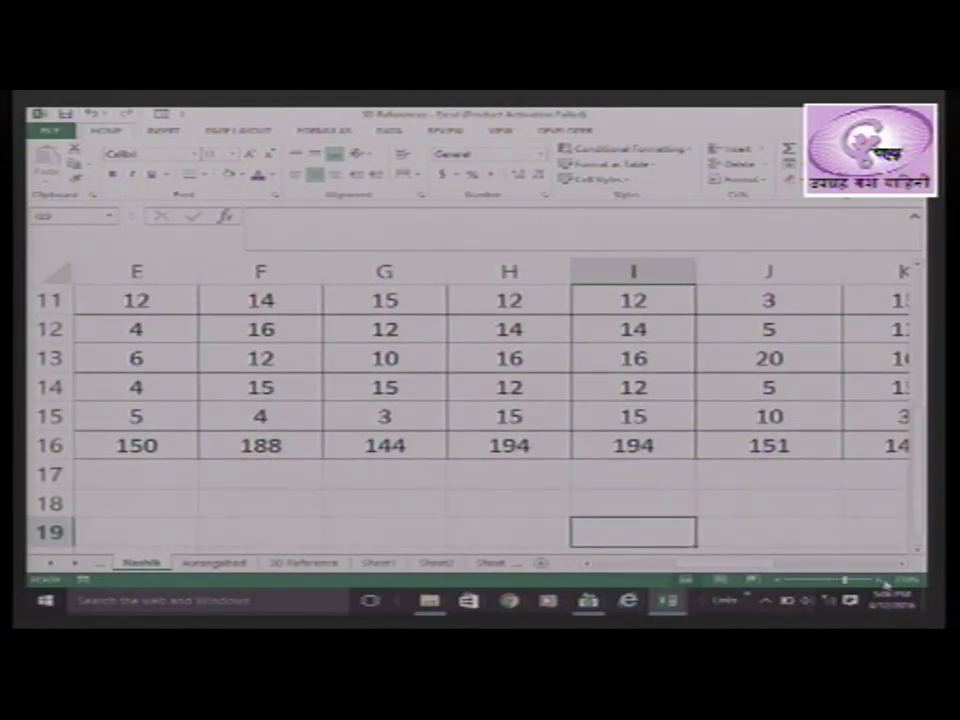
View the 3D Reference sheet, return to Nashik, and move forward sheet by sheet to 3D Reference
click(305, 565)
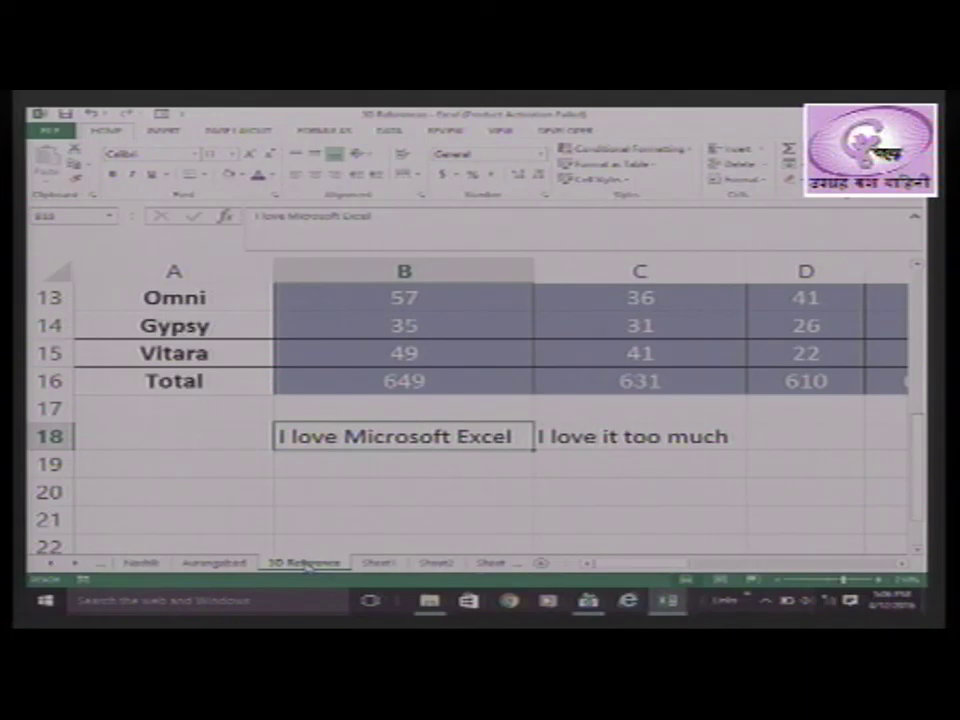
click(141, 563)
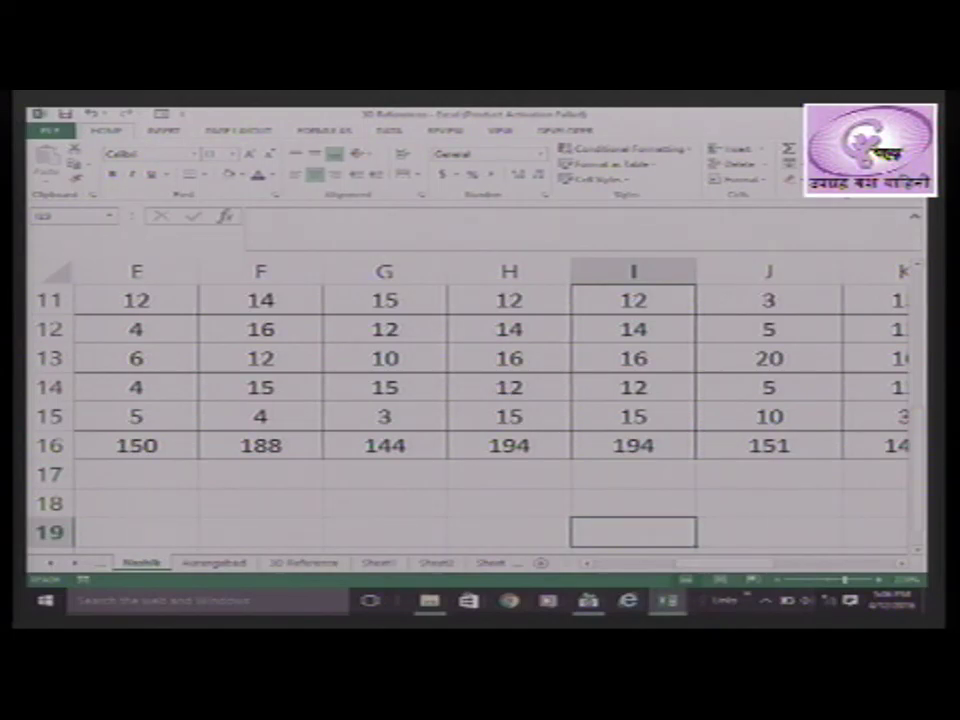
key(ctrl+Page_Down)
key(ctrl+Page_Down)
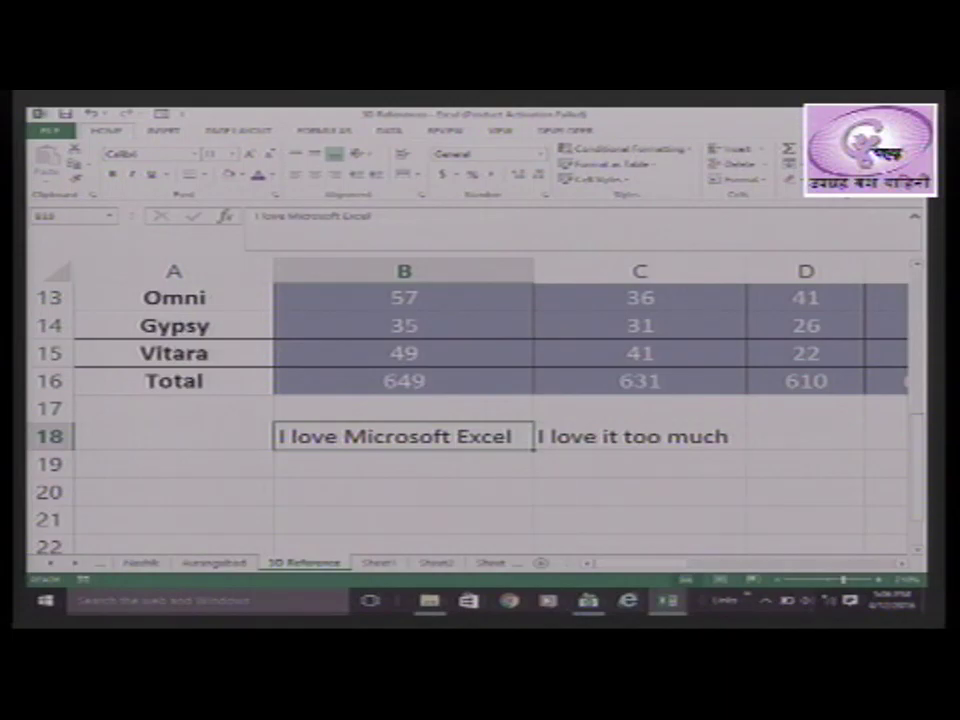
Move back one sheet at a time from 3D Reference to Pune, and forward again to 3D Reference
key(ctrl+Page_Up)
key(ctrl+Page_Up)
key(ctrl+Page_Up)
key(ctrl+Page_Down)
key(ctrl+Page_Down)
key(ctrl+Page_Down)
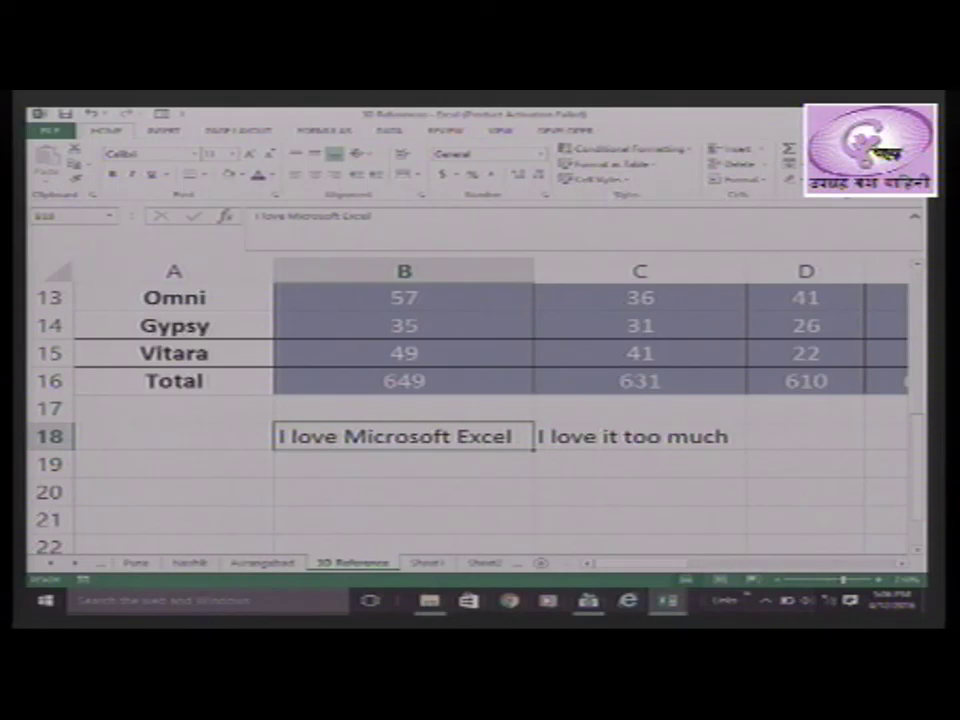
Page back through the worksheets to Pune and forward again as far as the blank Sheet2
key(ctrl+Page_Up)
key(ctrl+Page_Up)
key(ctrl+Page_Up)
key(ctrl+Page_Up)
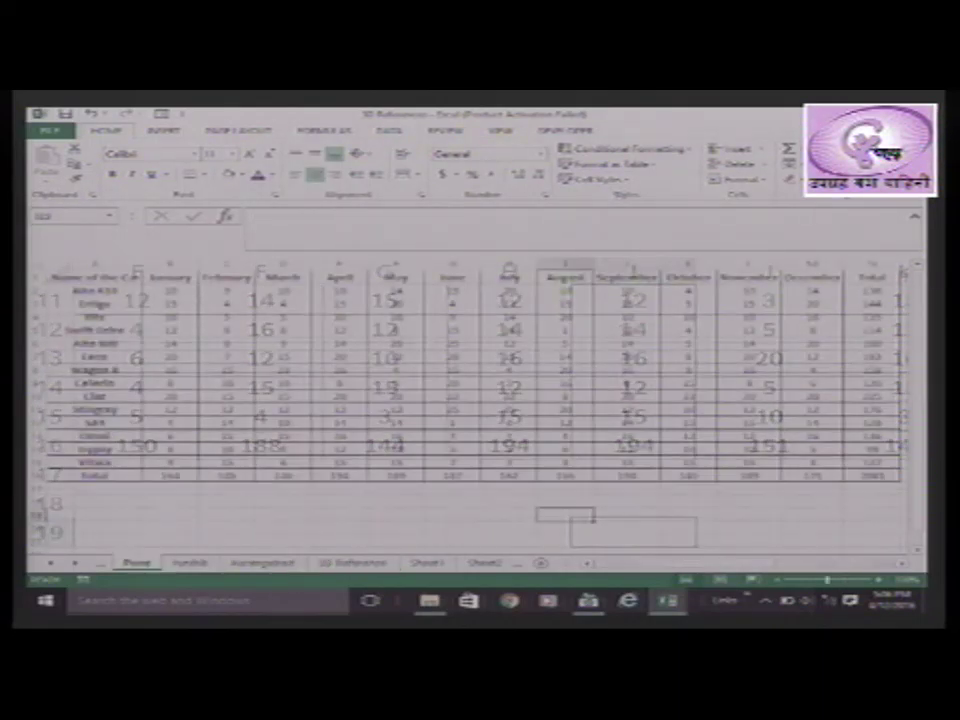
key(ctrl+Page_Down)
key(ctrl+Page_Down)
key(ctrl+Page_Down)
key(ctrl+Page_Down)
key(ctrl+Page_Down)
key(ctrl+Page_Down)
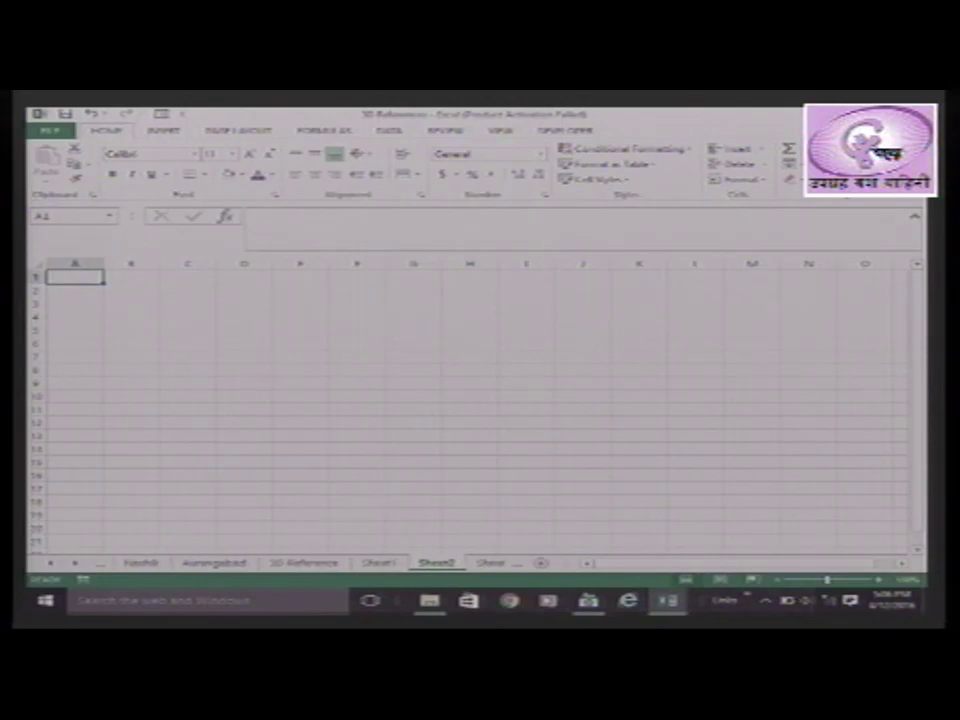
Page back through the worksheets from Sheet2 to the Aurangabad sheet
key(ctrl+Page_Up)
key(ctrl+Page_Up)
key(ctrl+Page_Up)
key(ctrl+Page_Up)
key(ctrl+Page_Up)
key(ctrl+Page_Up)
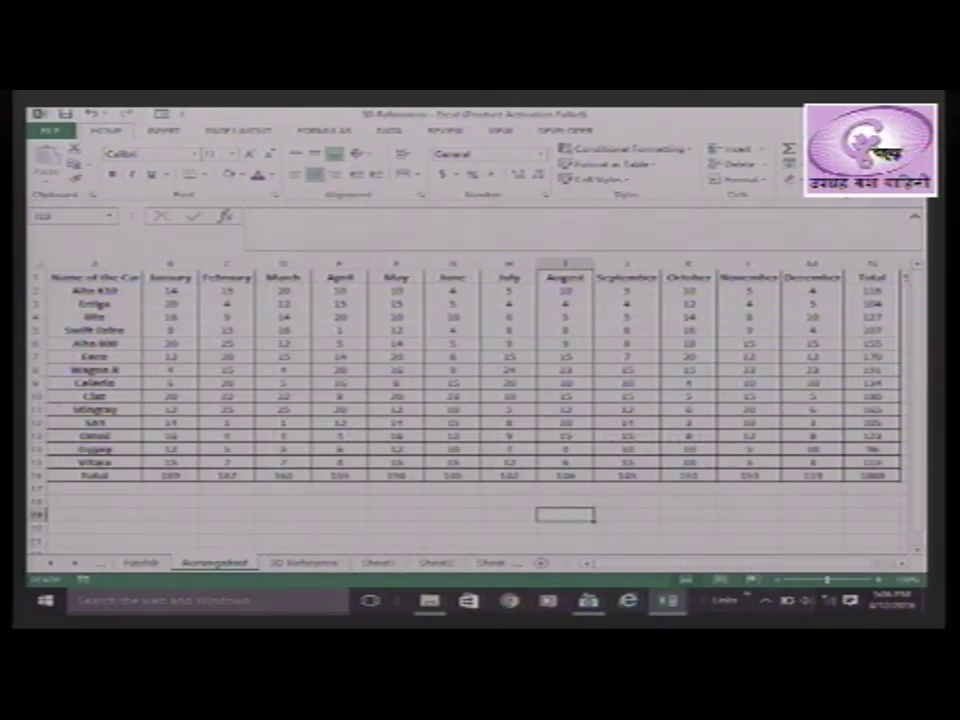